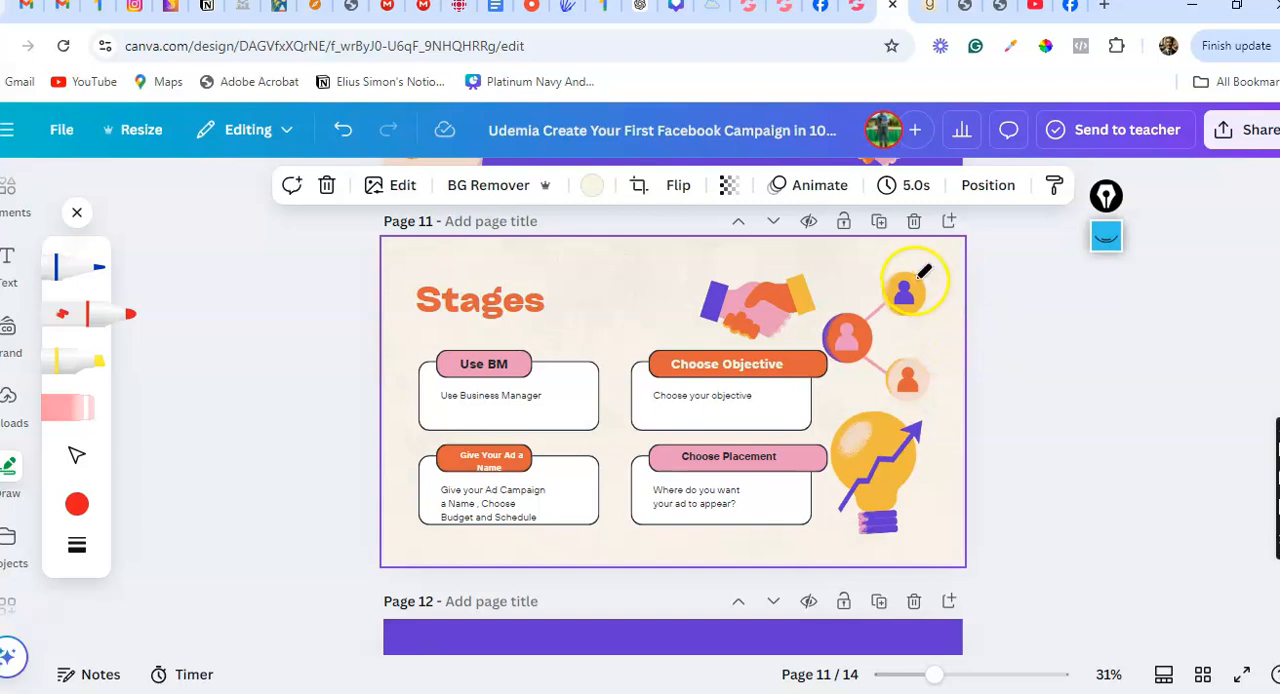
Add a blank page after the Stages page and search the design elements for "timer"
click(950, 222)
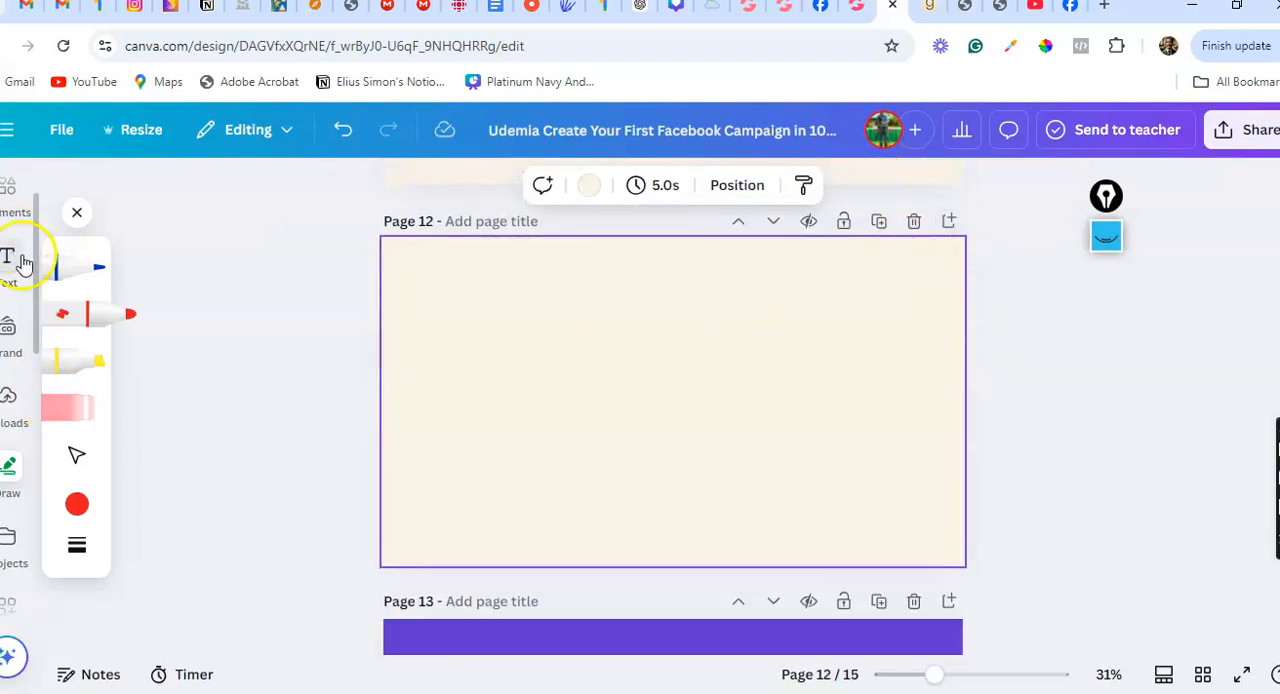
click(15, 213)
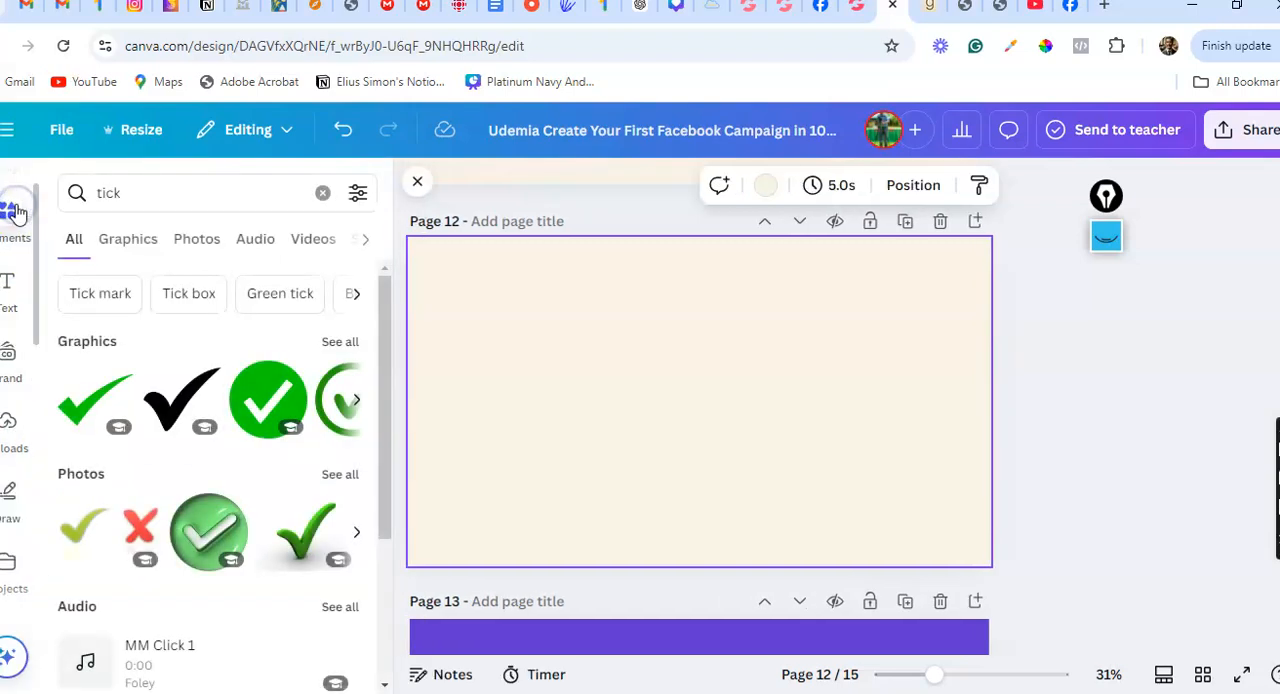
click(322, 193)
text(timer)
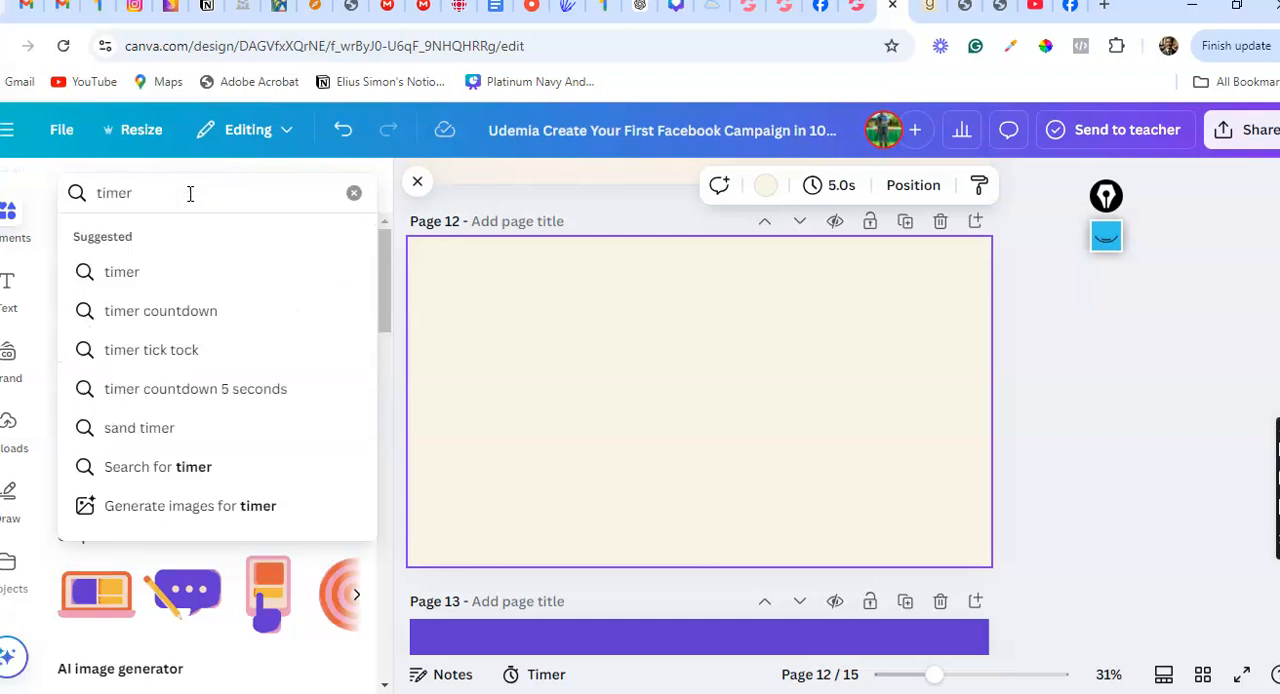
key(Return)
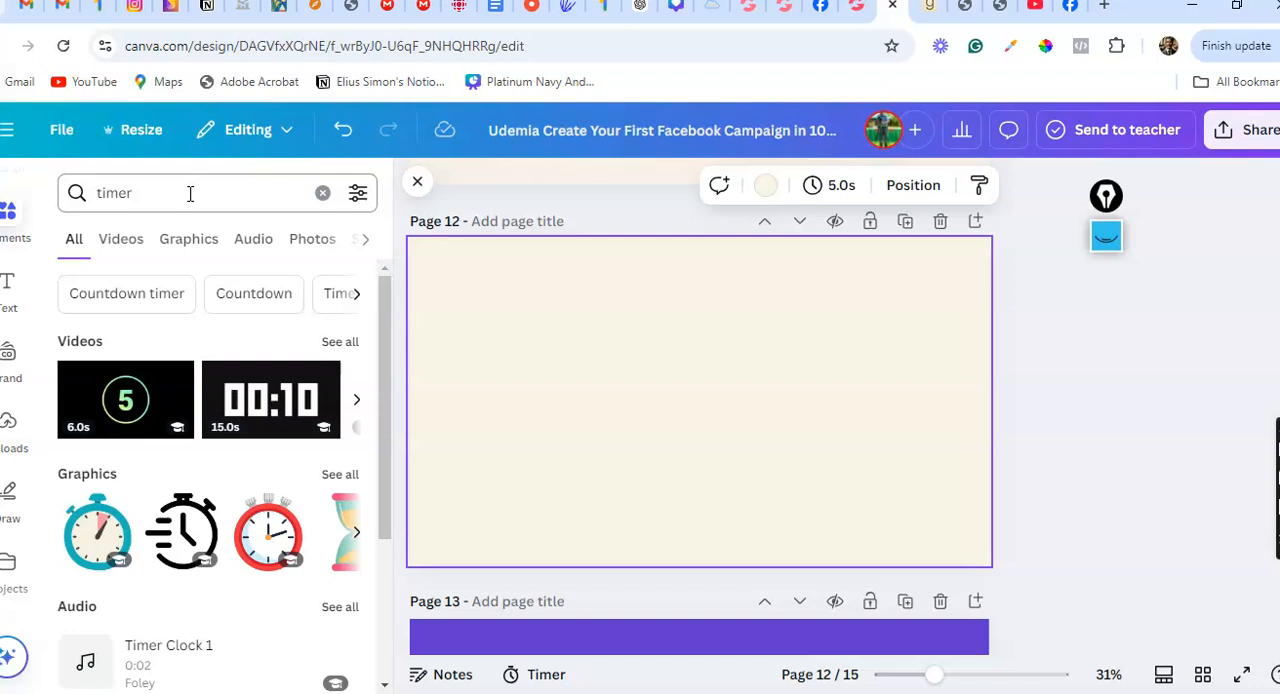
Look through the timer elements, narrow the search to "Countdown timer" and browse its videos
scroll(100, 398, down, 4)
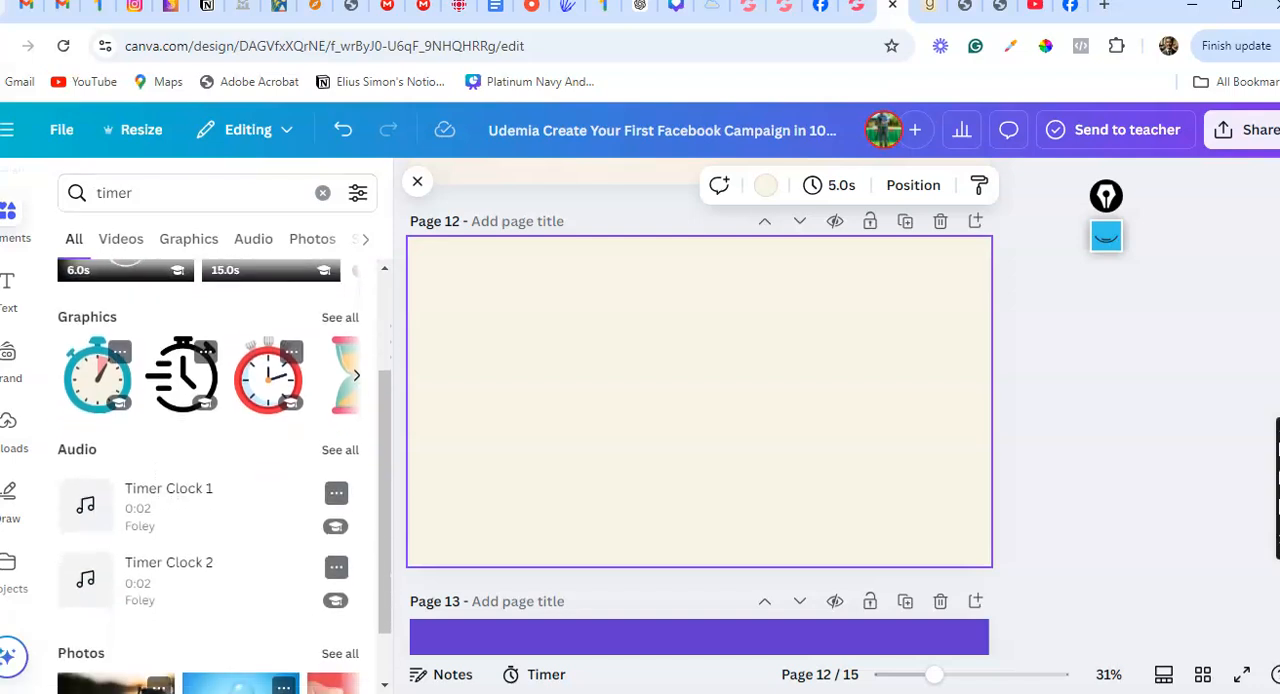
scroll(210, 480, up, 3)
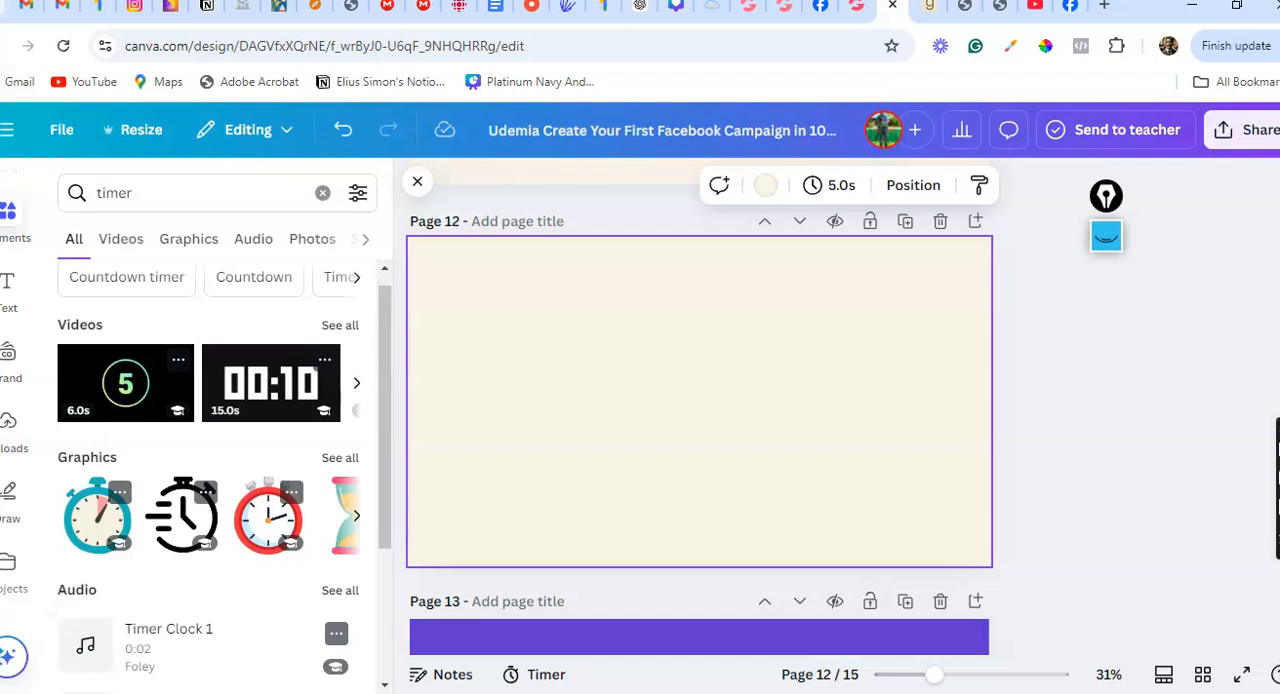
scroll(210, 480, up, 1)
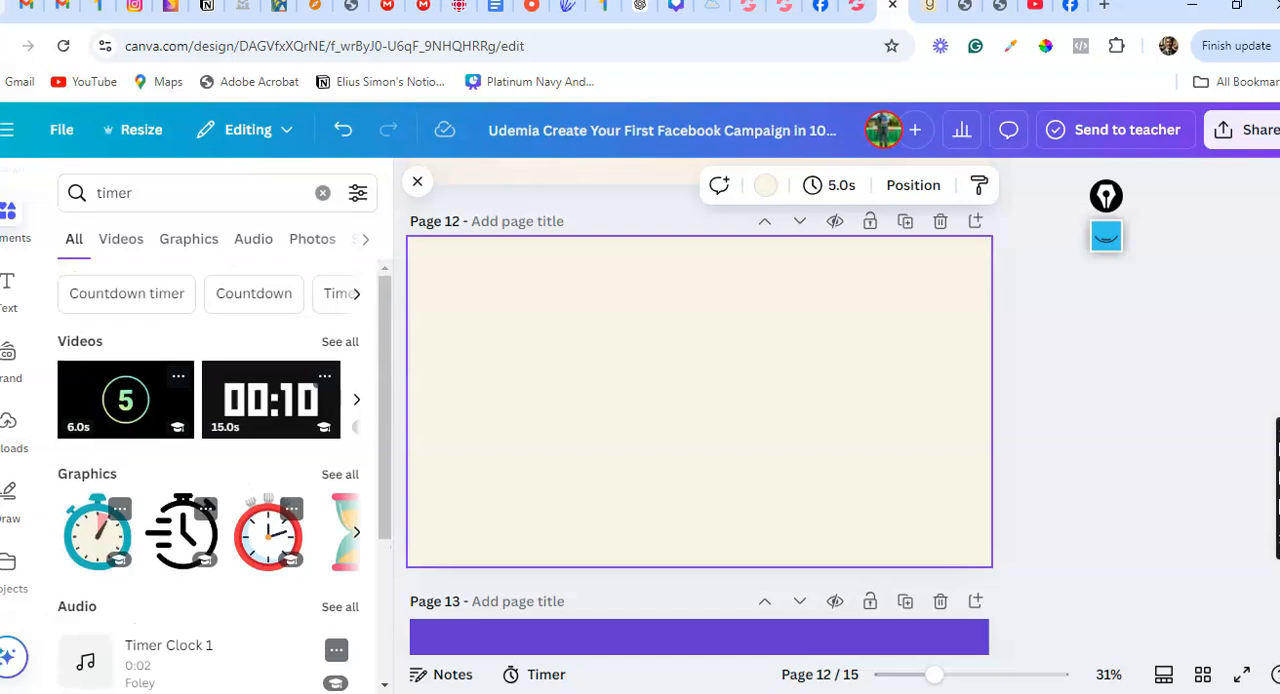
click(145, 290)
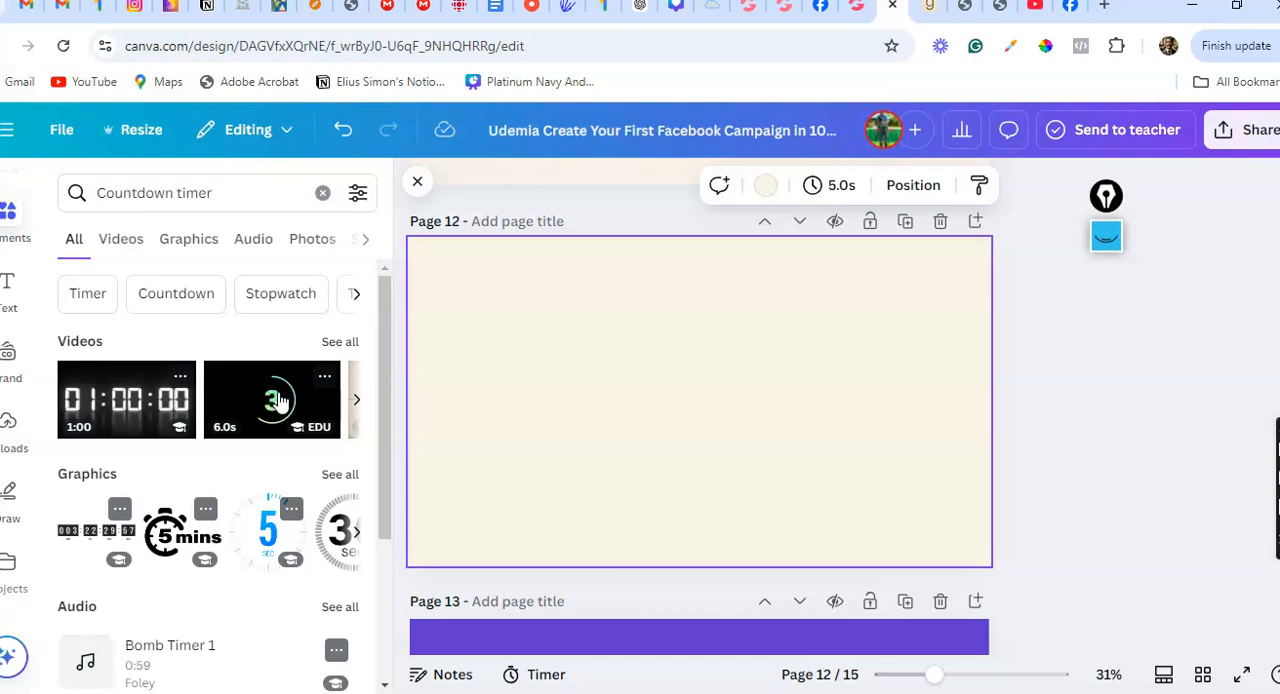
click(357, 403)
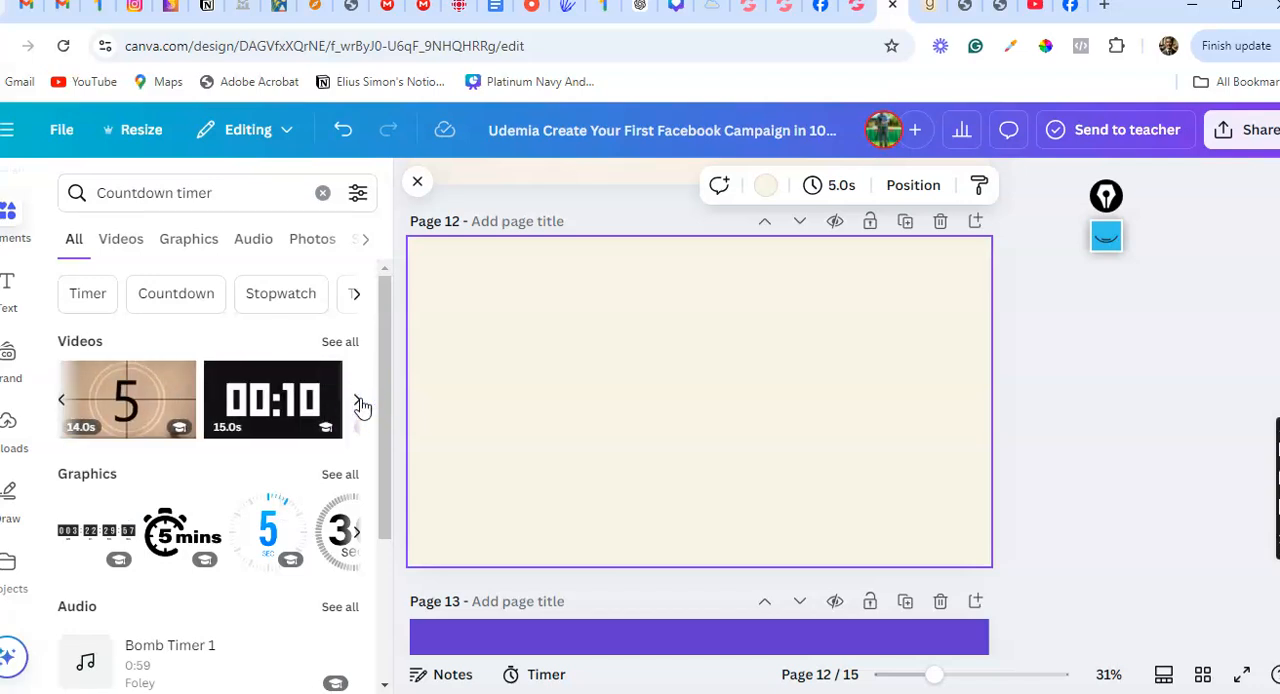
click(359, 402)
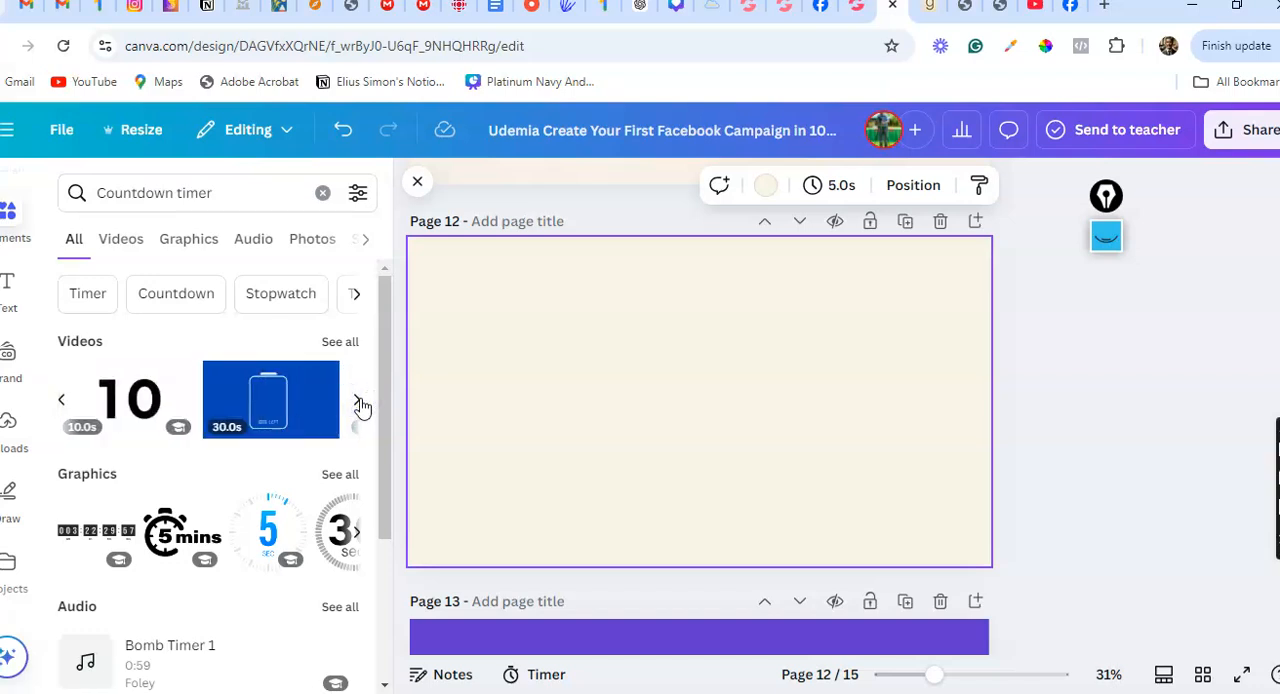
Open google.com in a new browser tab and search for "count down Timer"
click(1104, 8)
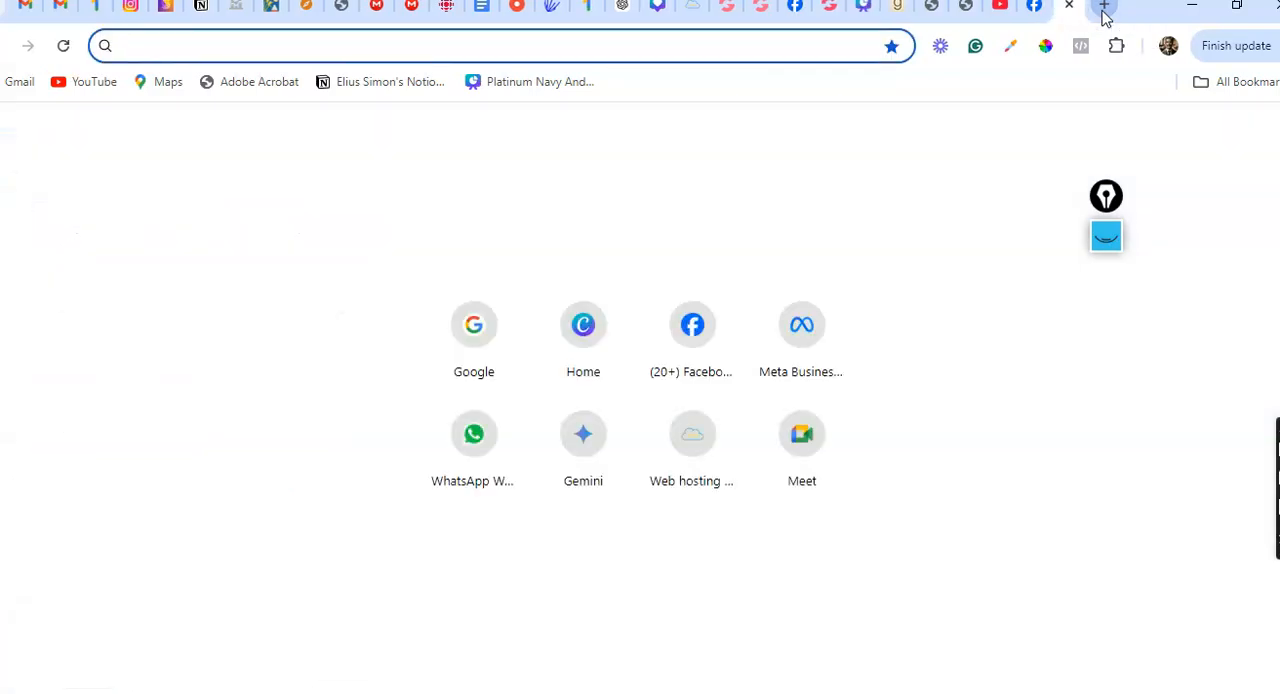
text(onlin)
key(BackSpace)
key(BackSpace)
key(BackSpace)
key(BackSpace)
key(BackSpace)
text(goo)
key(Return)
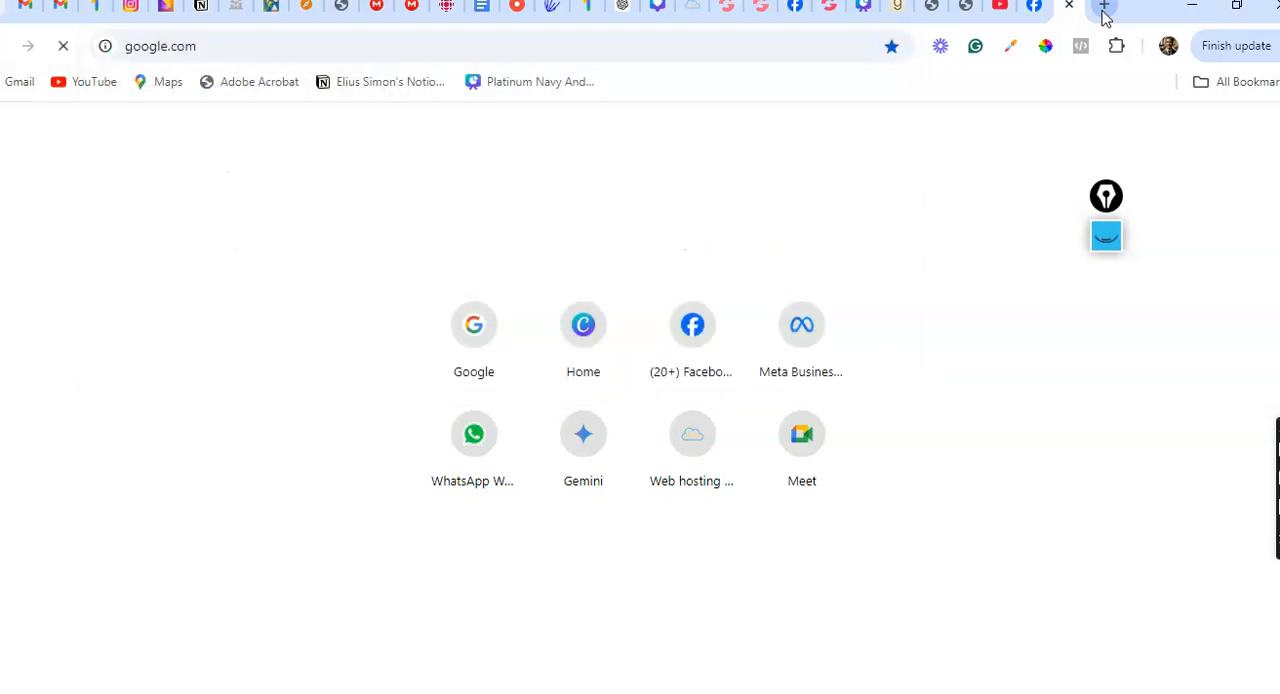
text(count)
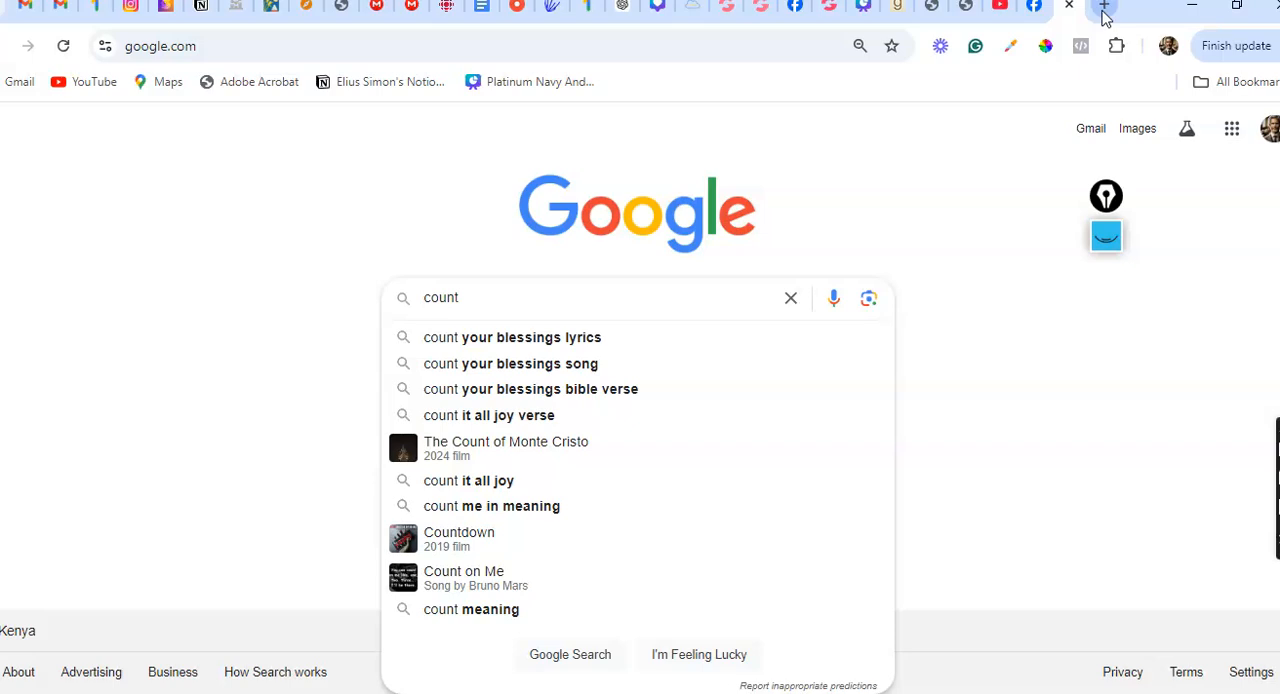
text( down )
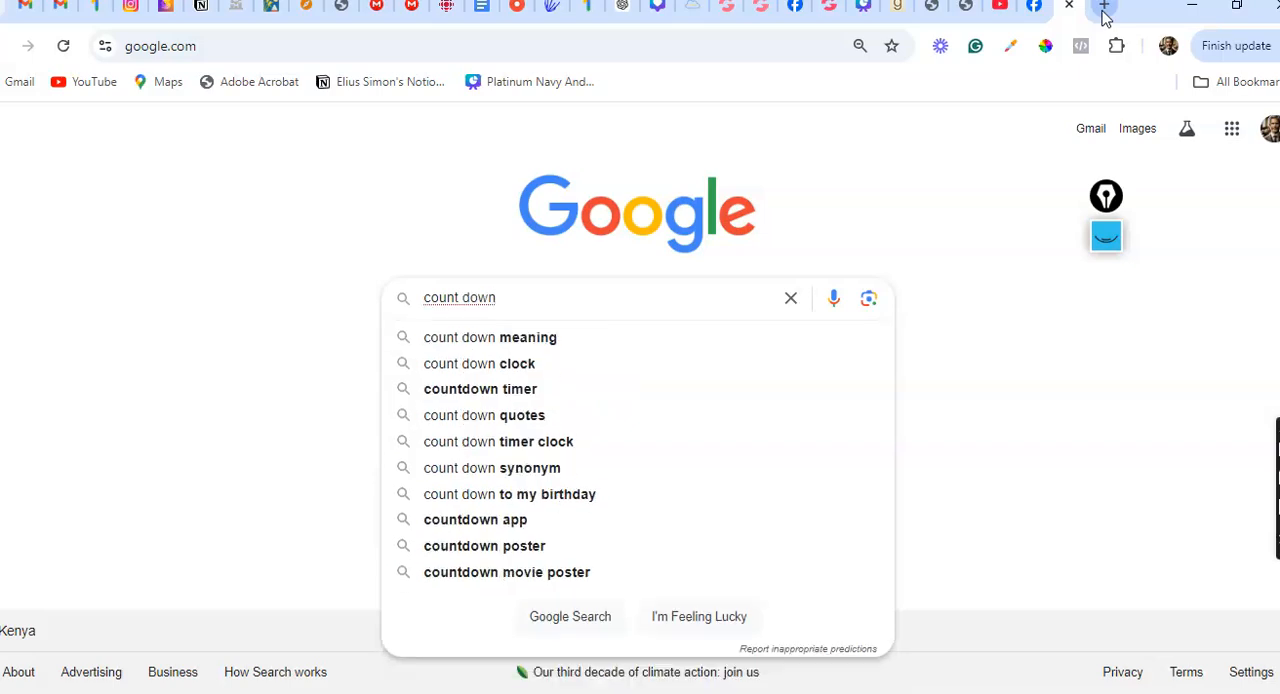
text(Timer)
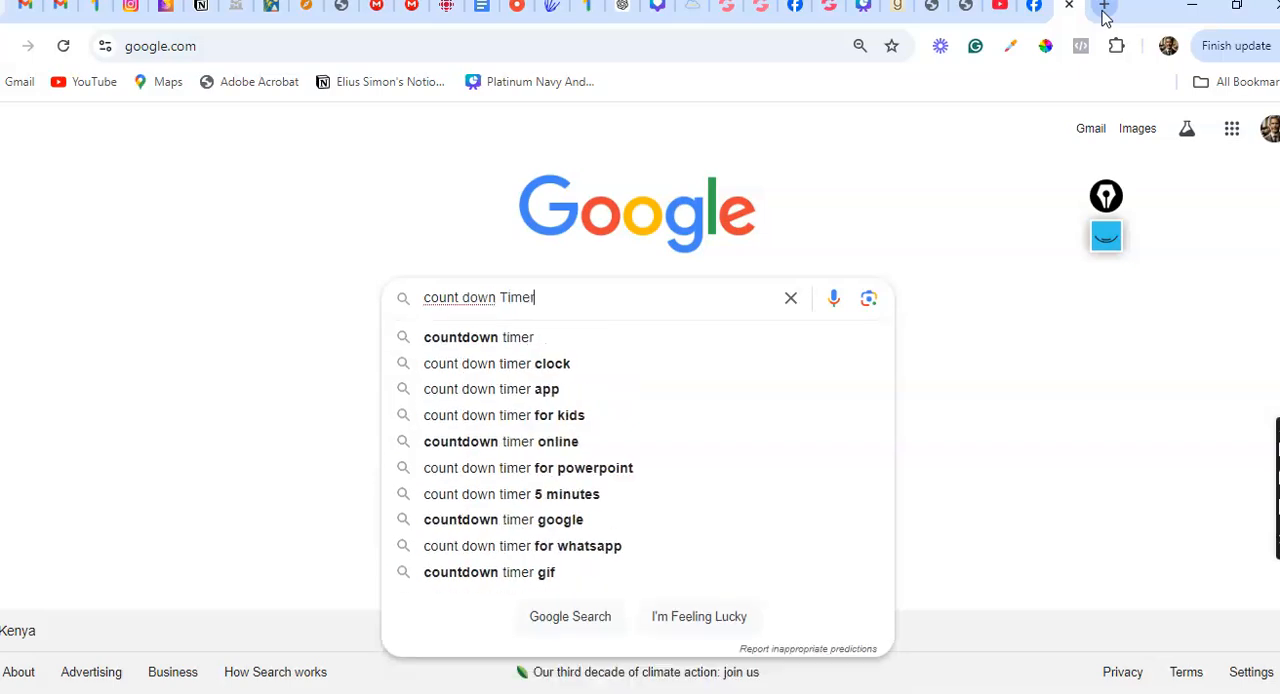
key(Return)
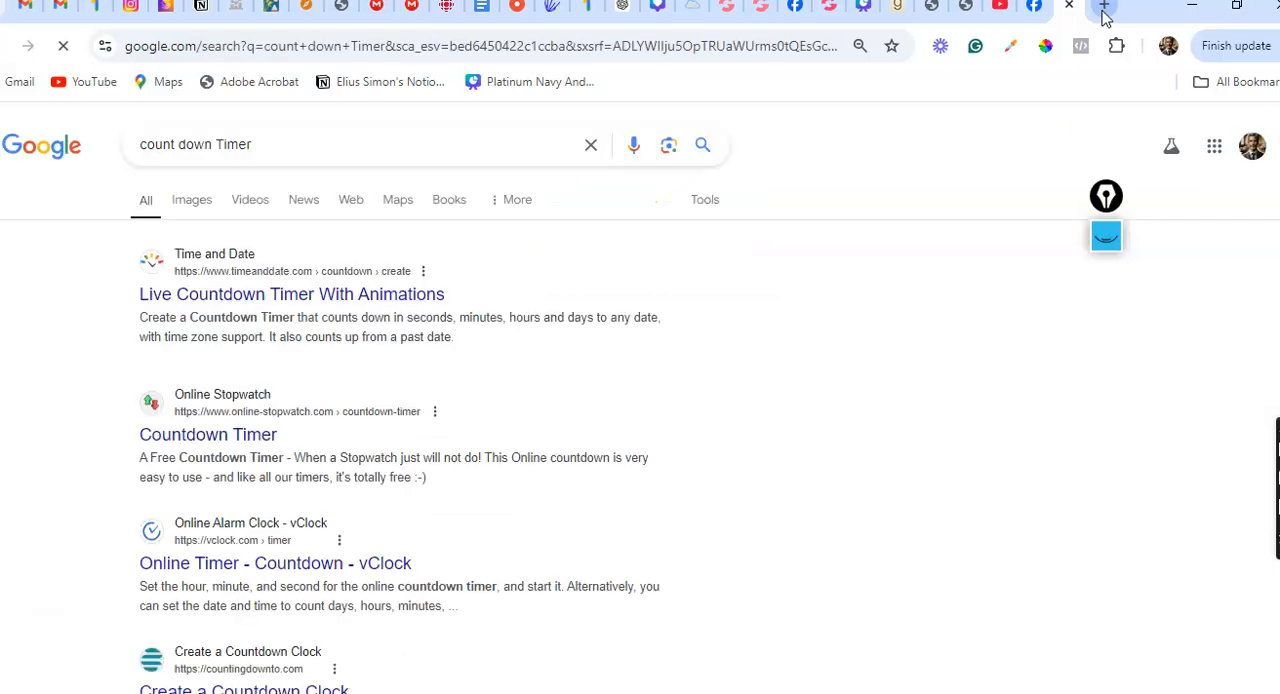
Scan the search results and check Time and Date's Live Countdown Timer With Animations page, returning to the results
scroll(74, 315, down, 2)
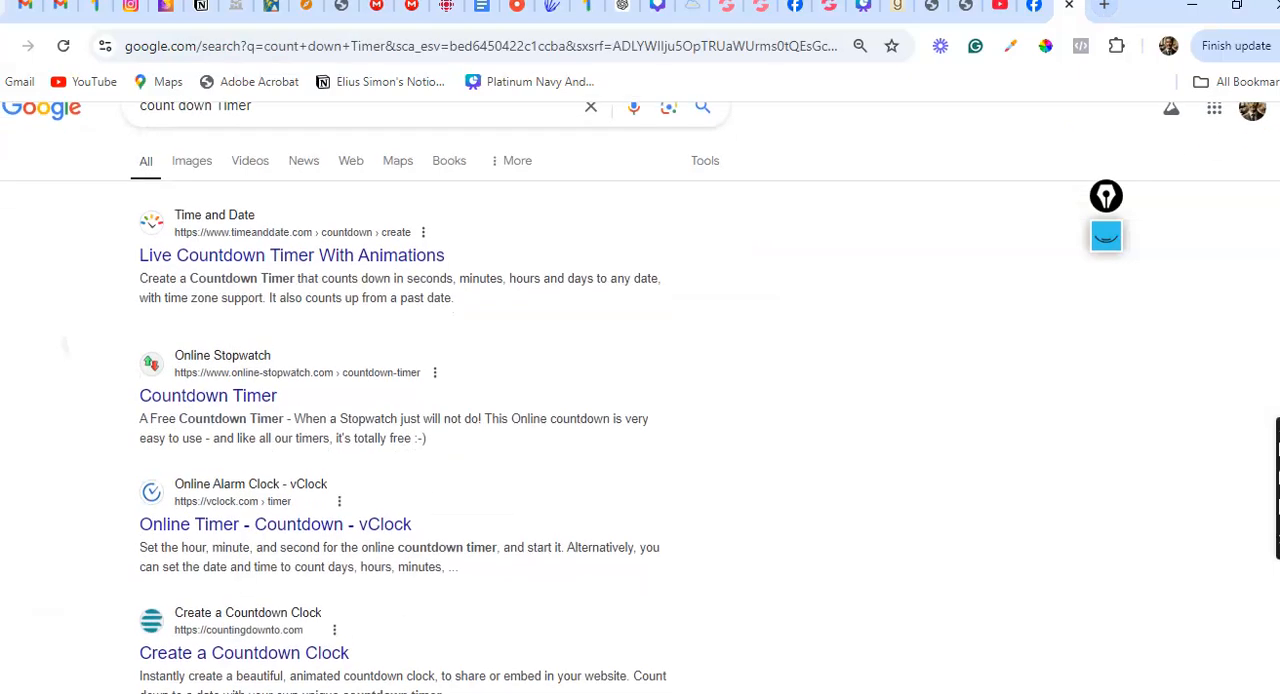
scroll(74, 315, up, 1)
scroll(74, 315, down, 1)
scroll(74, 315, up, 1)
scroll(378, 423, down, 2)
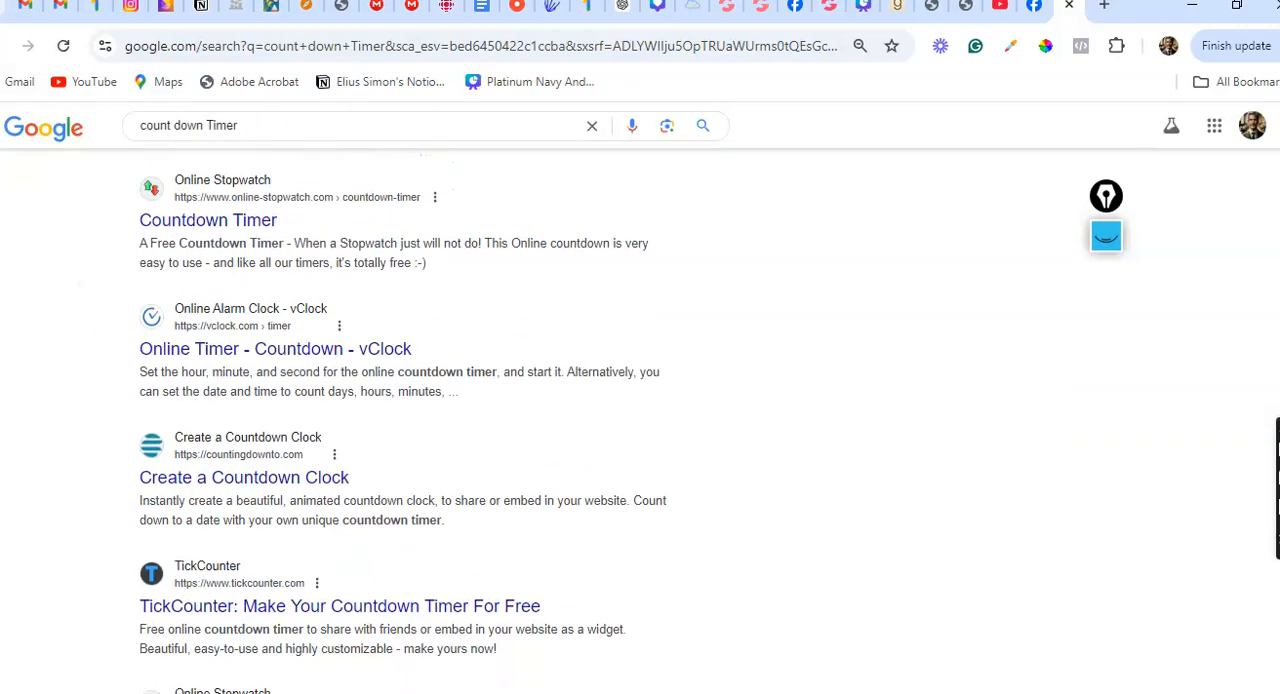
scroll(403, 417, up, 4)
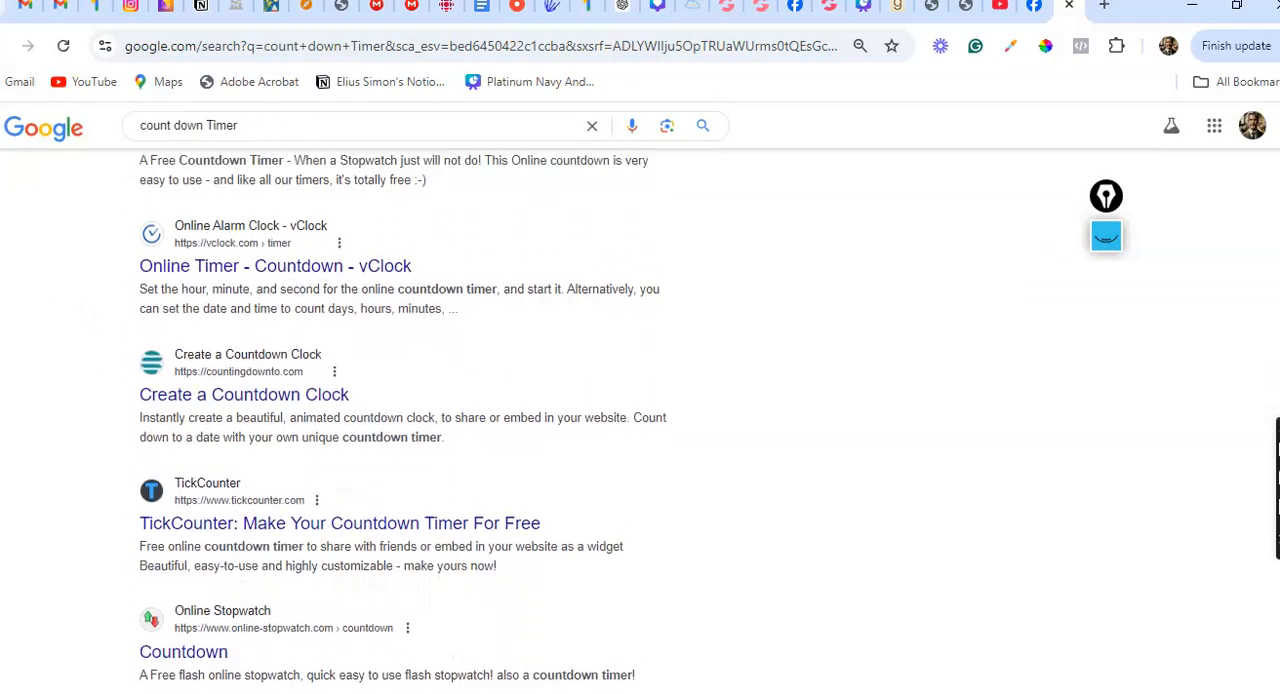
click(291, 294)
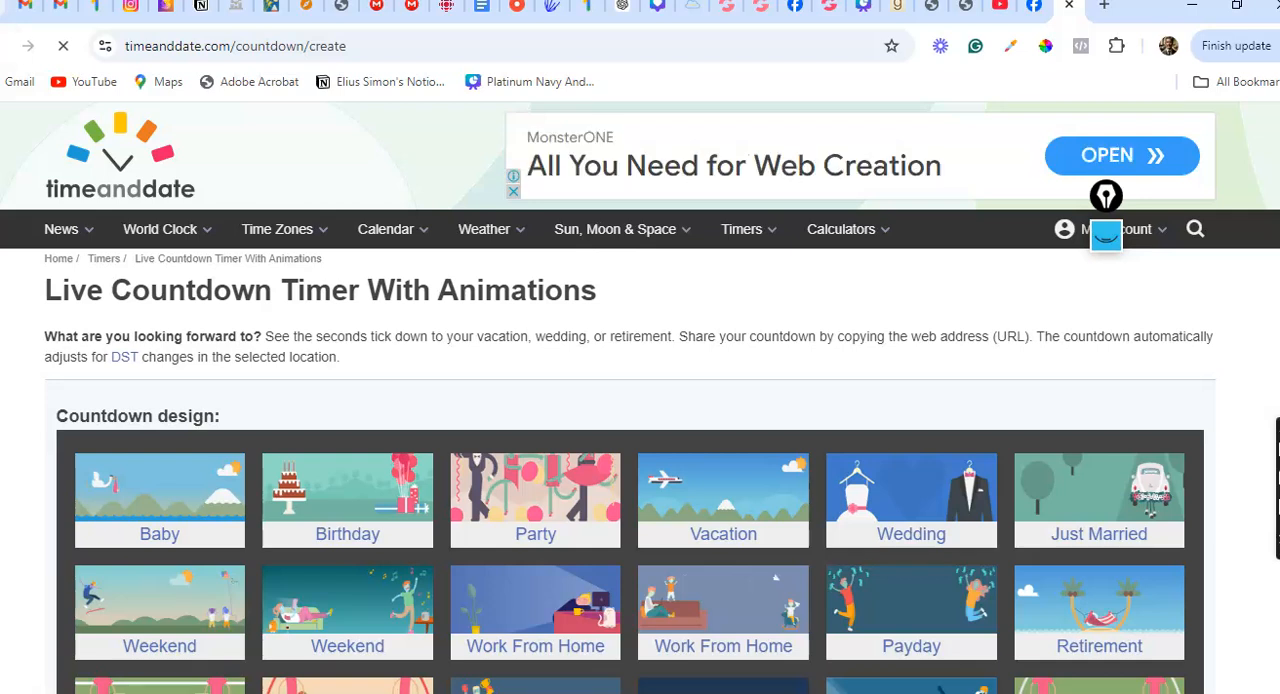
key(alt+Left)
Check the Create a Countdown Clock and TickCounter pages from the search results, returning to the results each time
scroll(400, 400, down, 2)
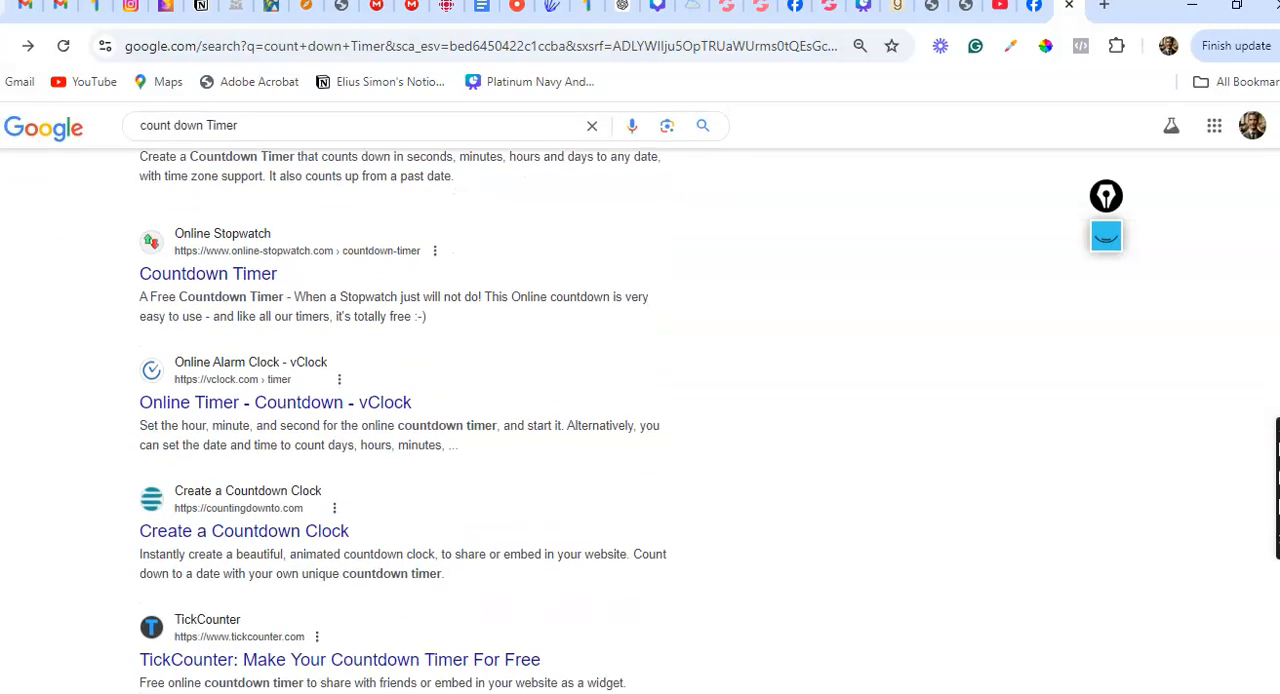
scroll(400, 400, down, 1)
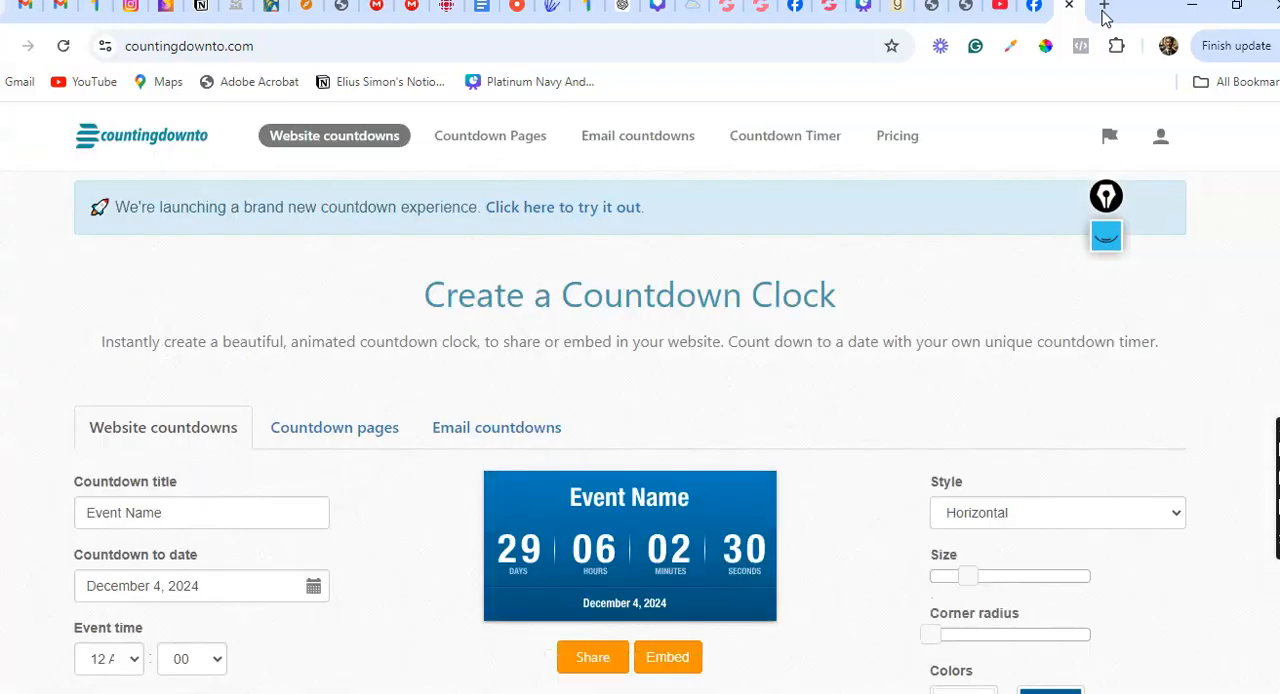
key(alt+Left)
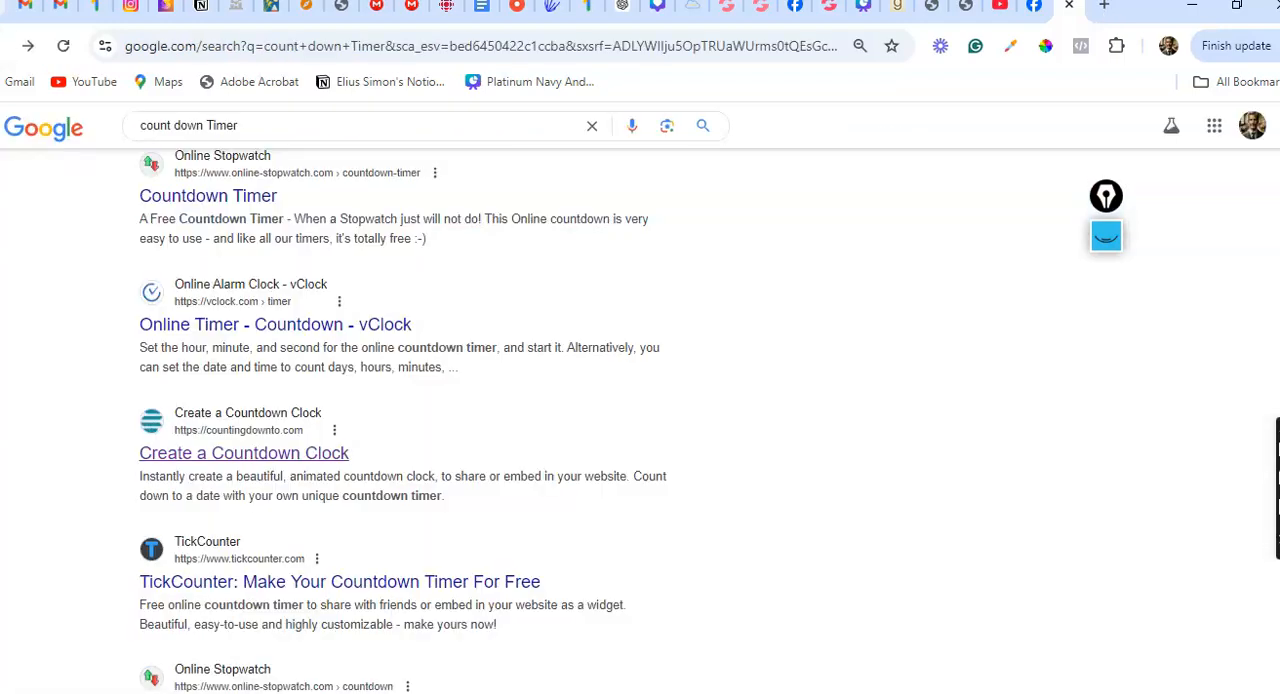
scroll(340, 491, down, 1)
click(340, 491)
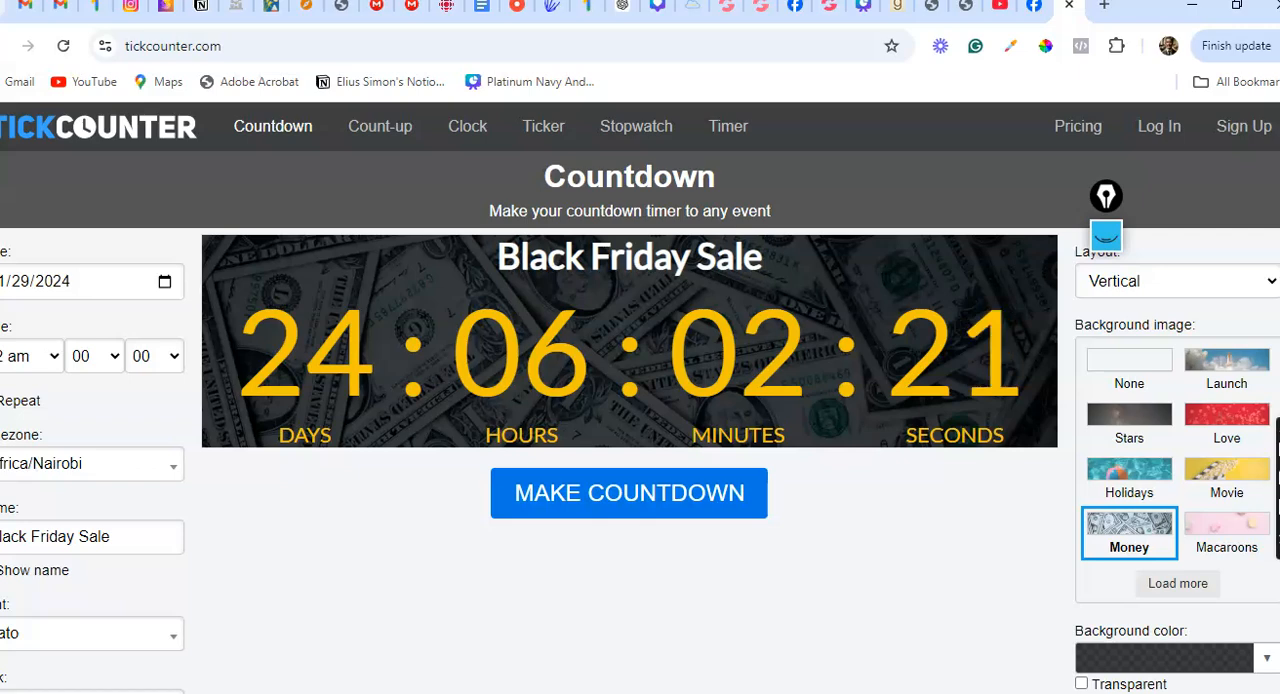
key(alt+Left)
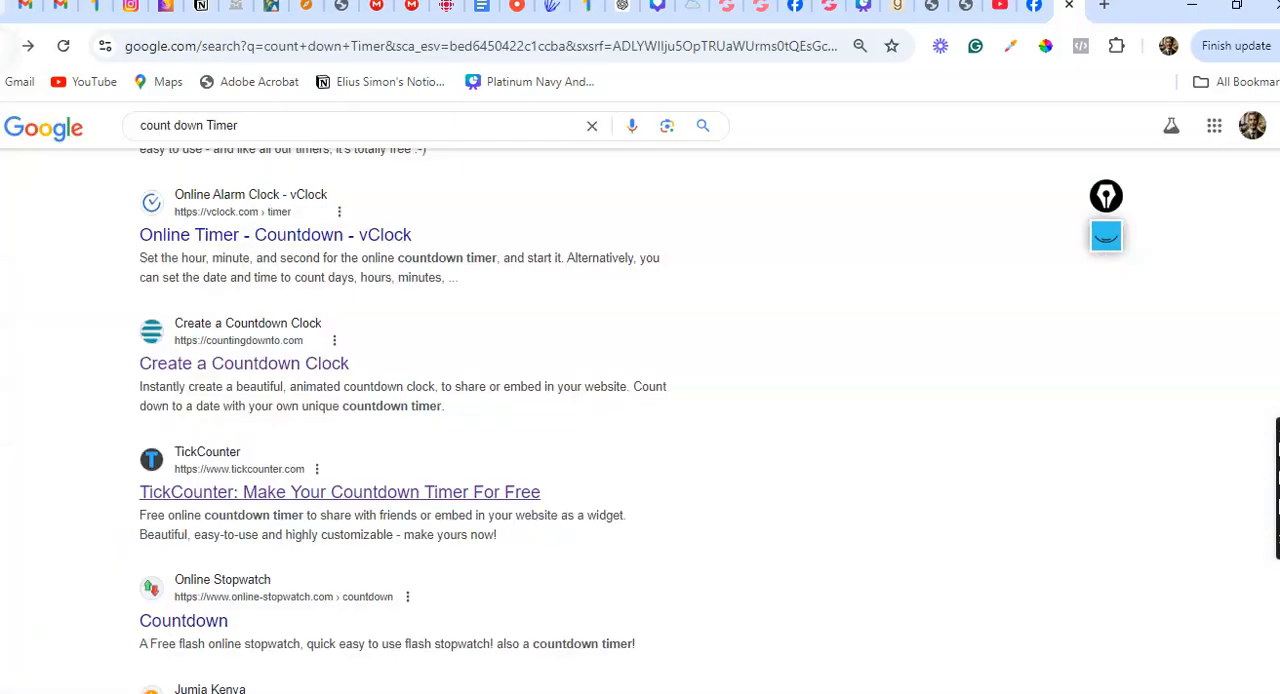
Open the Online Stopwatch "Countdown" result and set the countdown to 10 minutes
scroll(400, 420, down, 2)
click(183, 477)
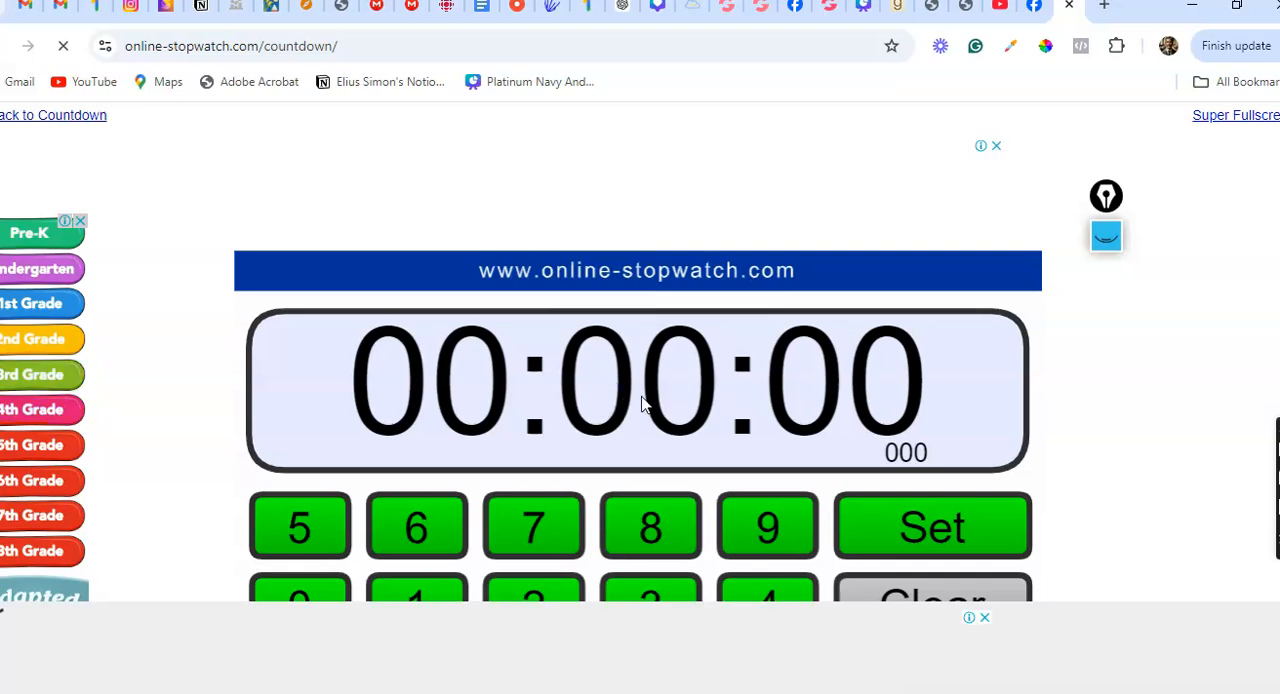
click(400, 535)
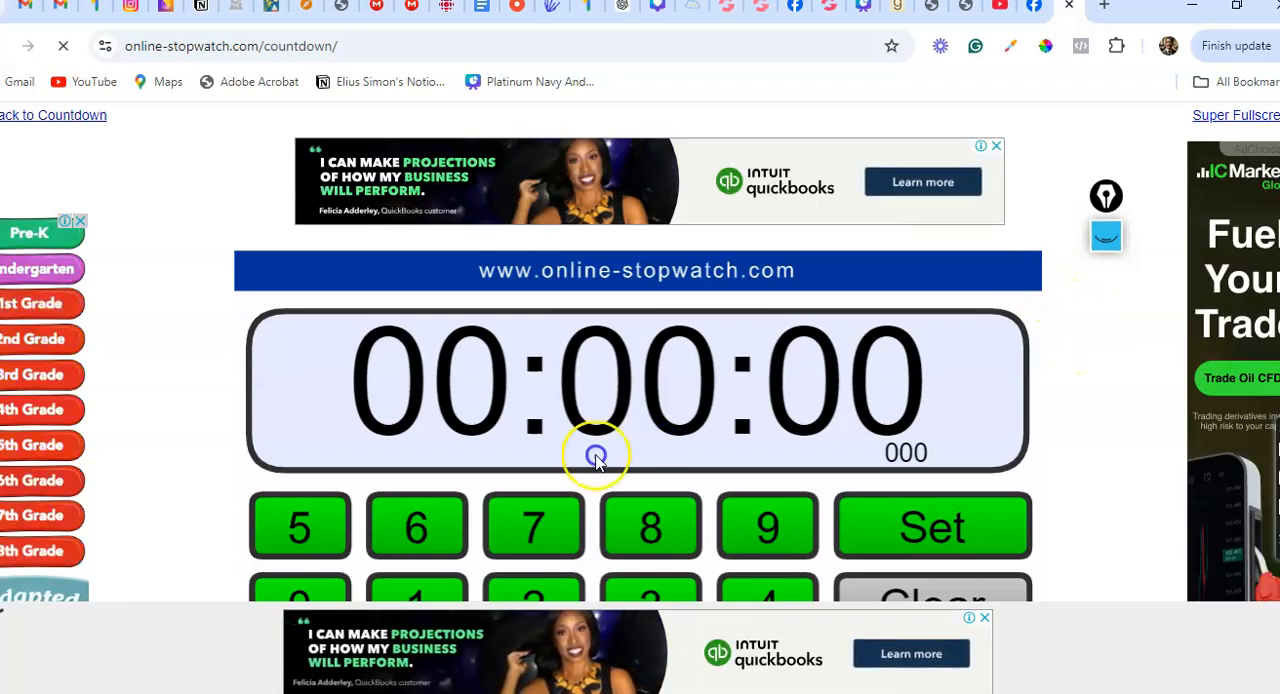
click(428, 596)
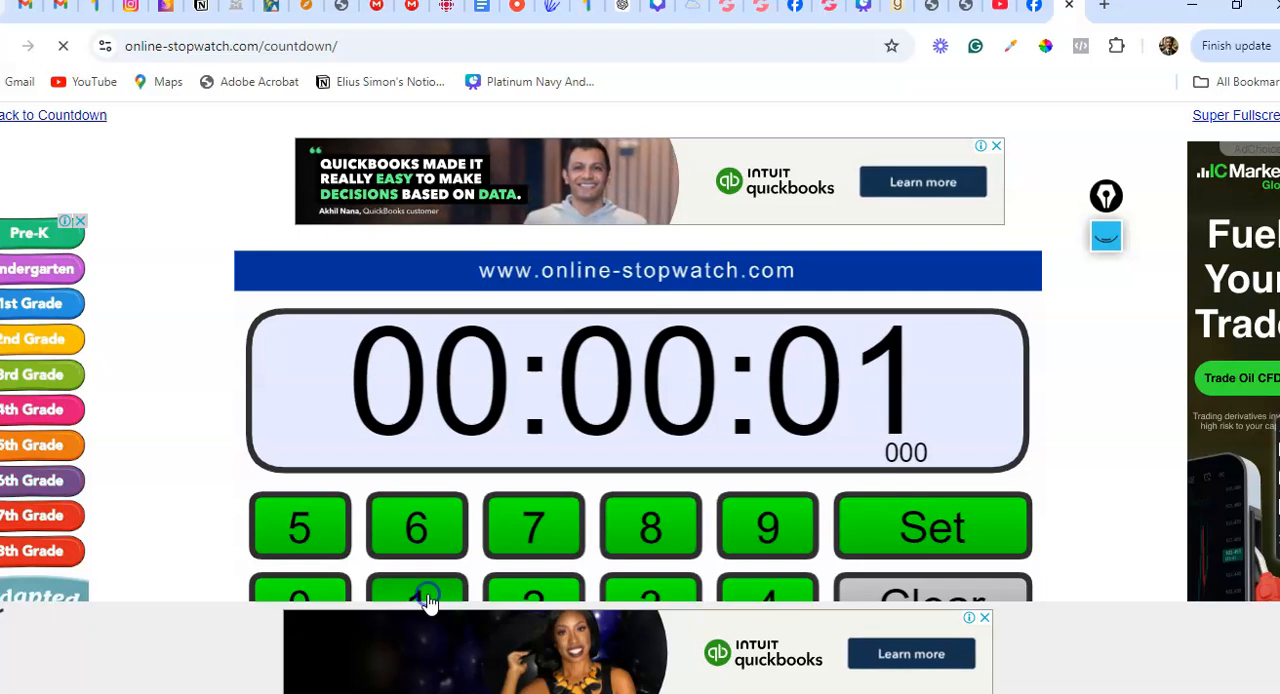
double_click(314, 596)
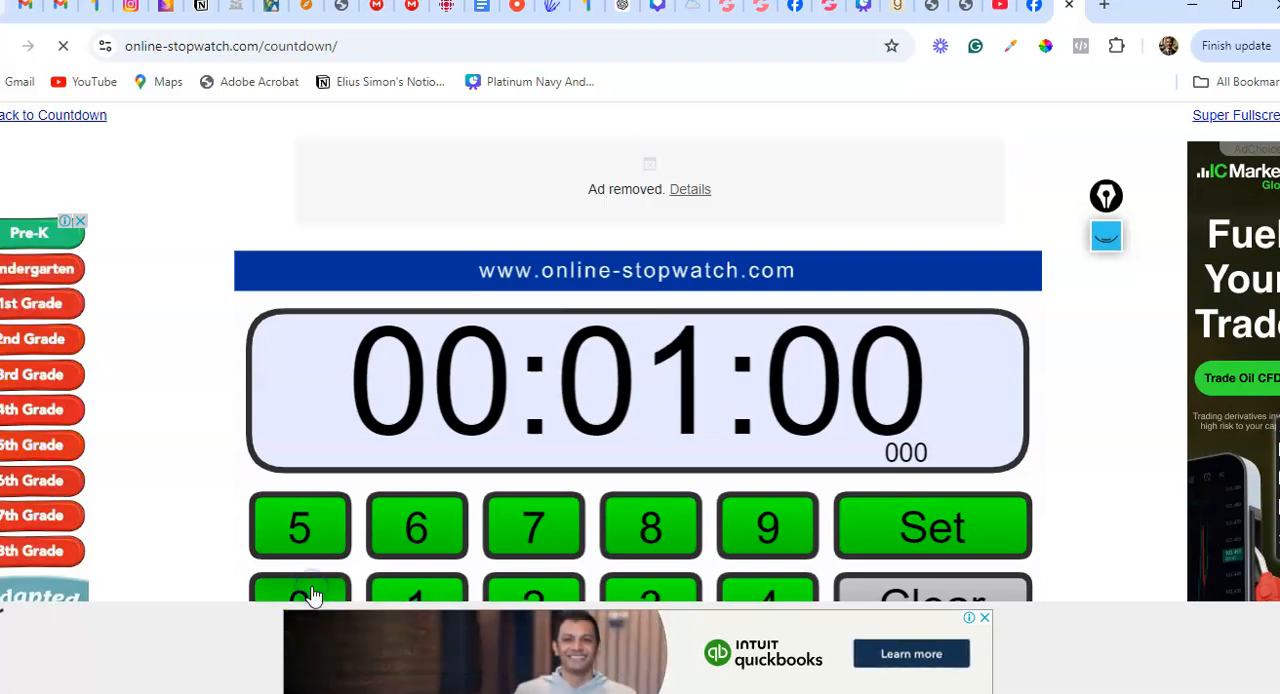
click(314, 596)
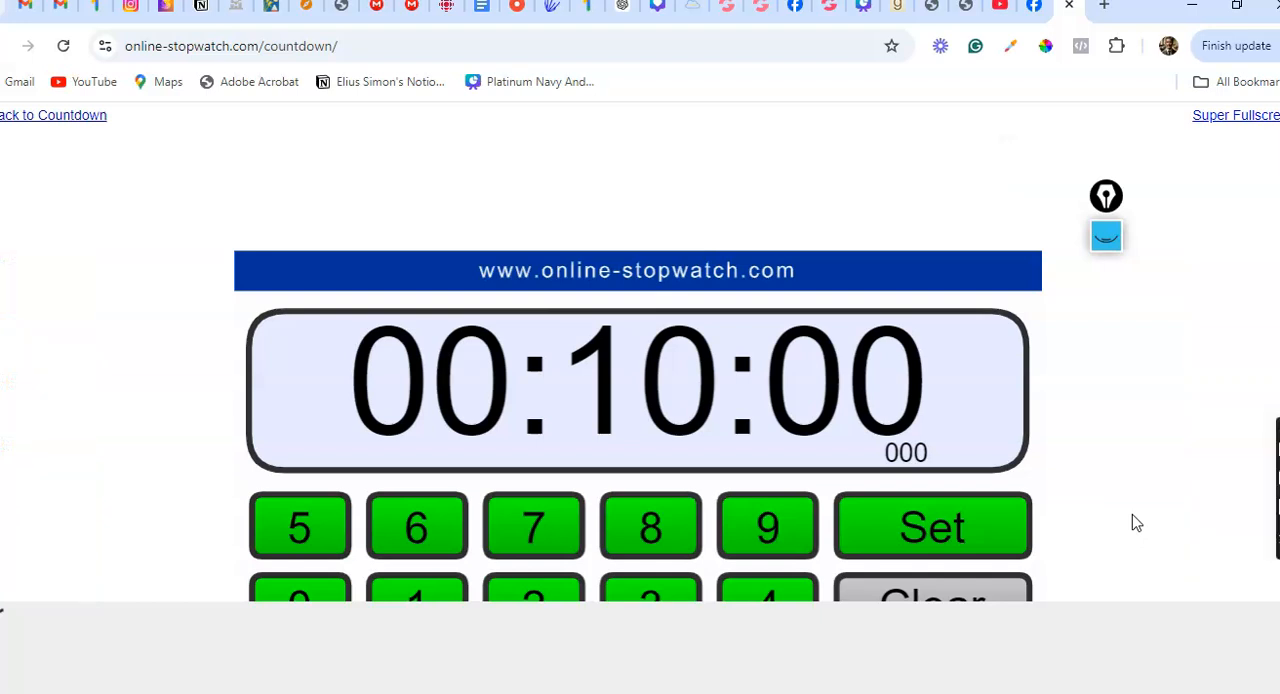
click(958, 528)
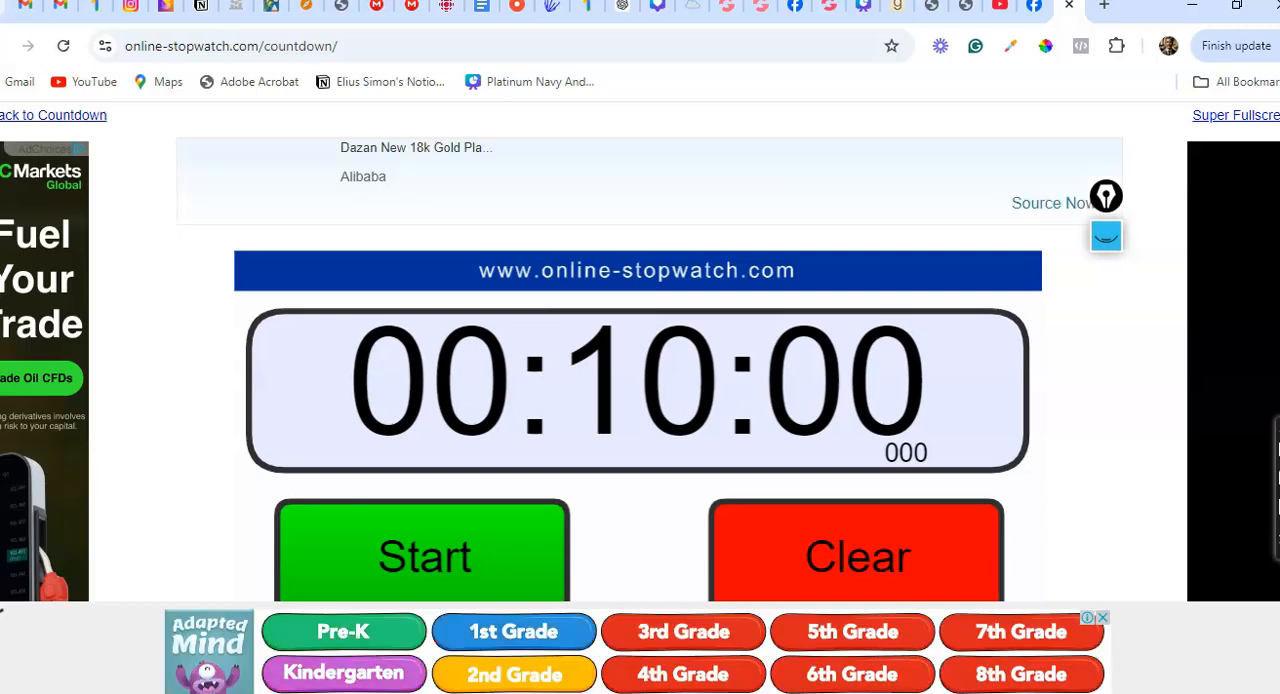
Close the banner ad, start the 10-minute countdown and dismiss the pop-up ad
click(1103, 618)
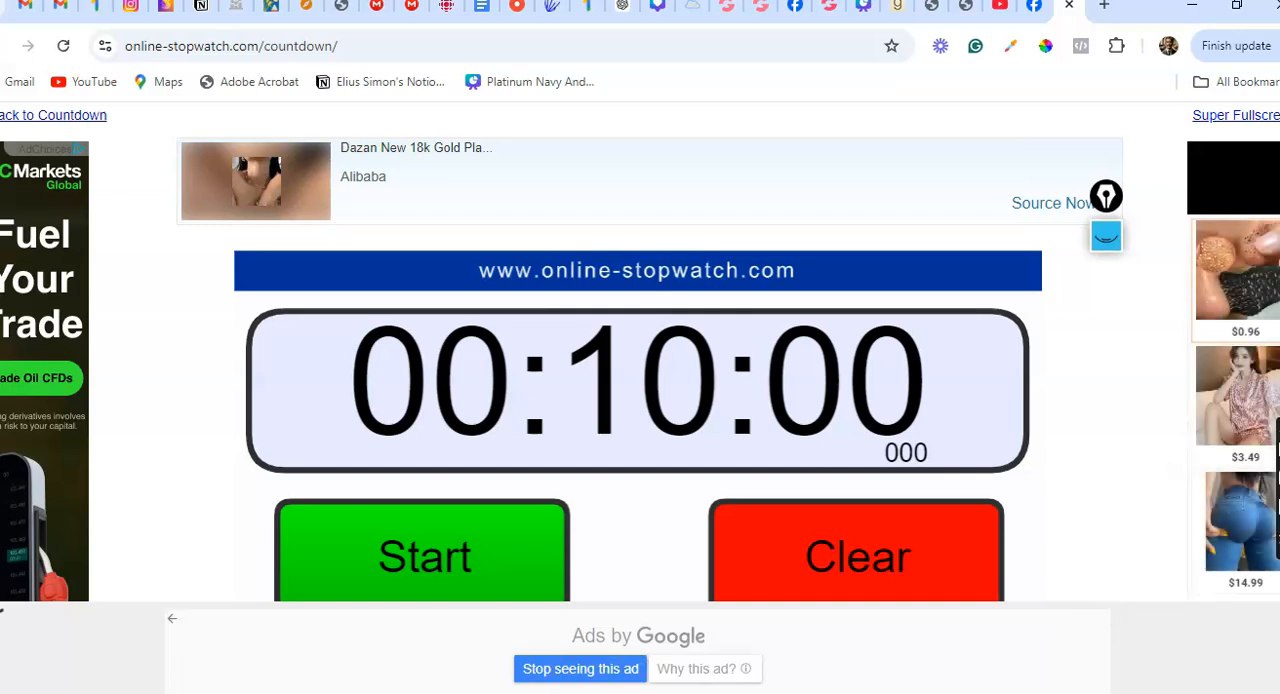
click(455, 545)
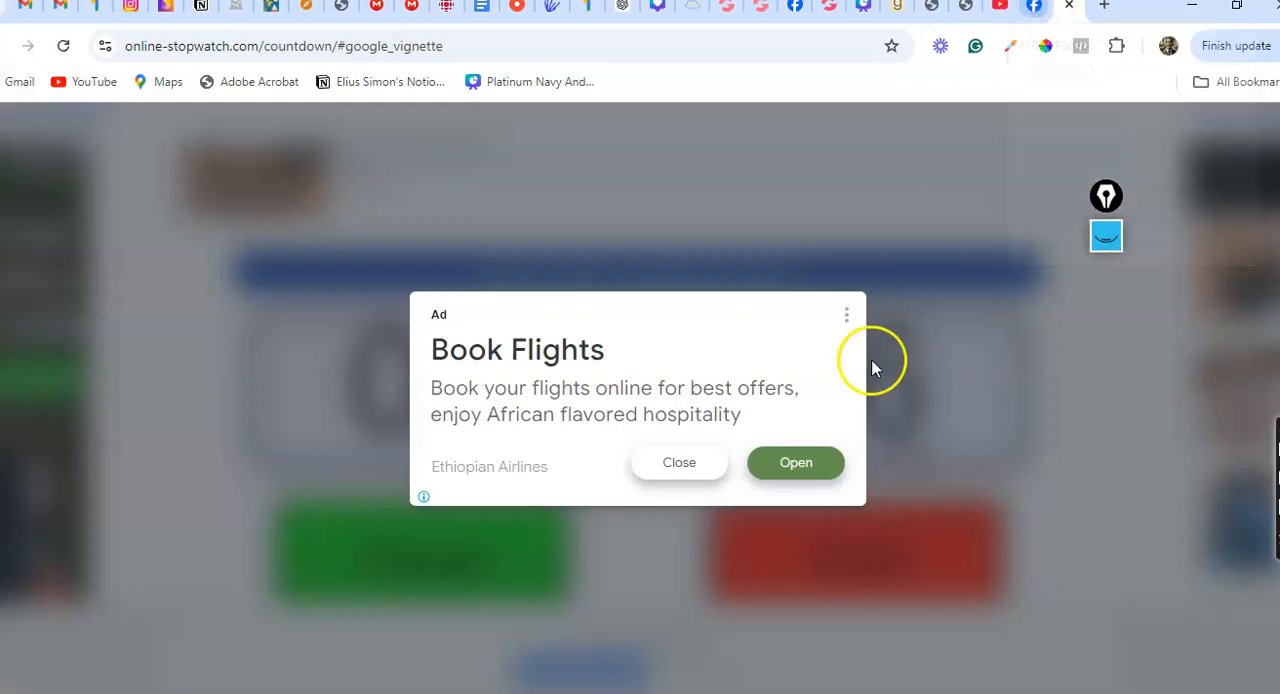
click(687, 463)
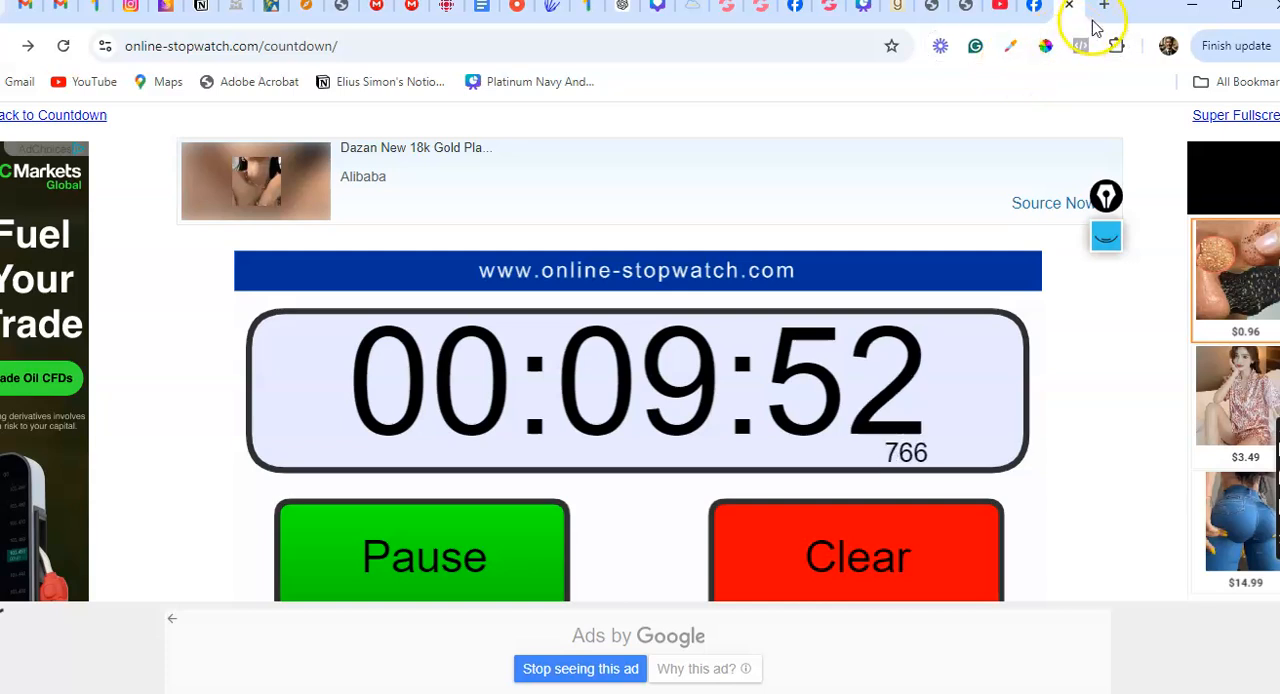
Switch to the Facebook tab and open Meta Business Suite at business.facebook.com
click(1034, 7)
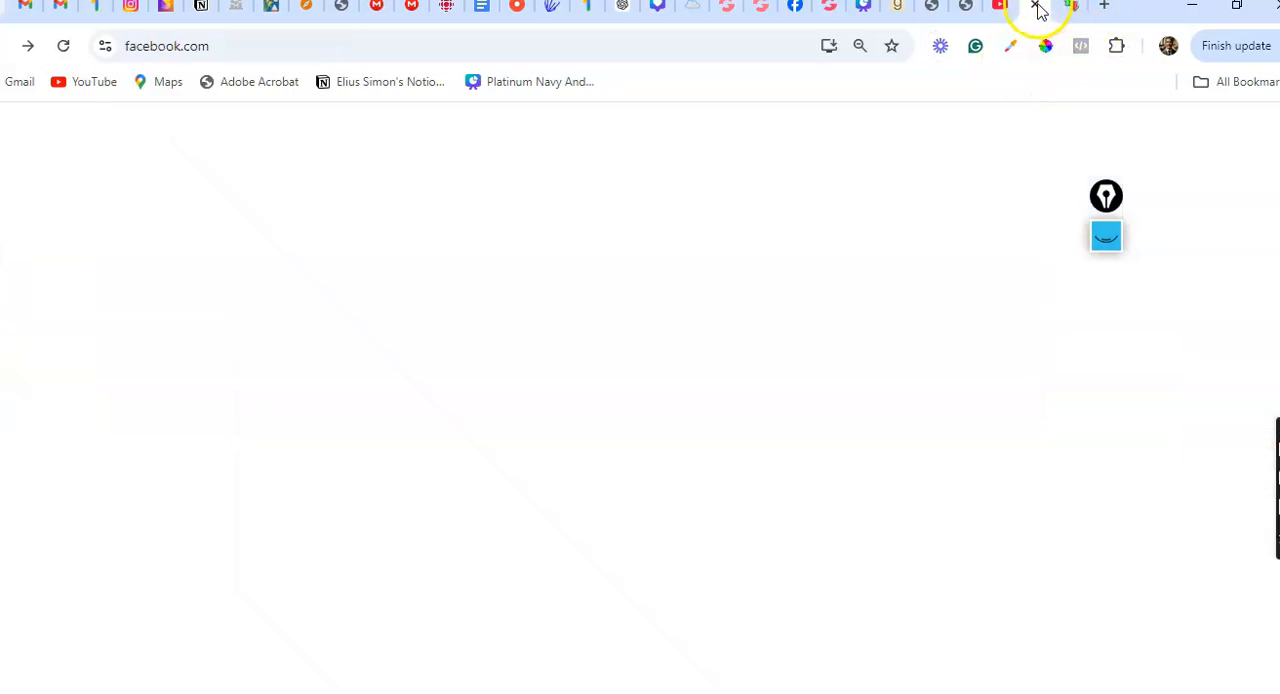
click(209, 42)
text(ad)
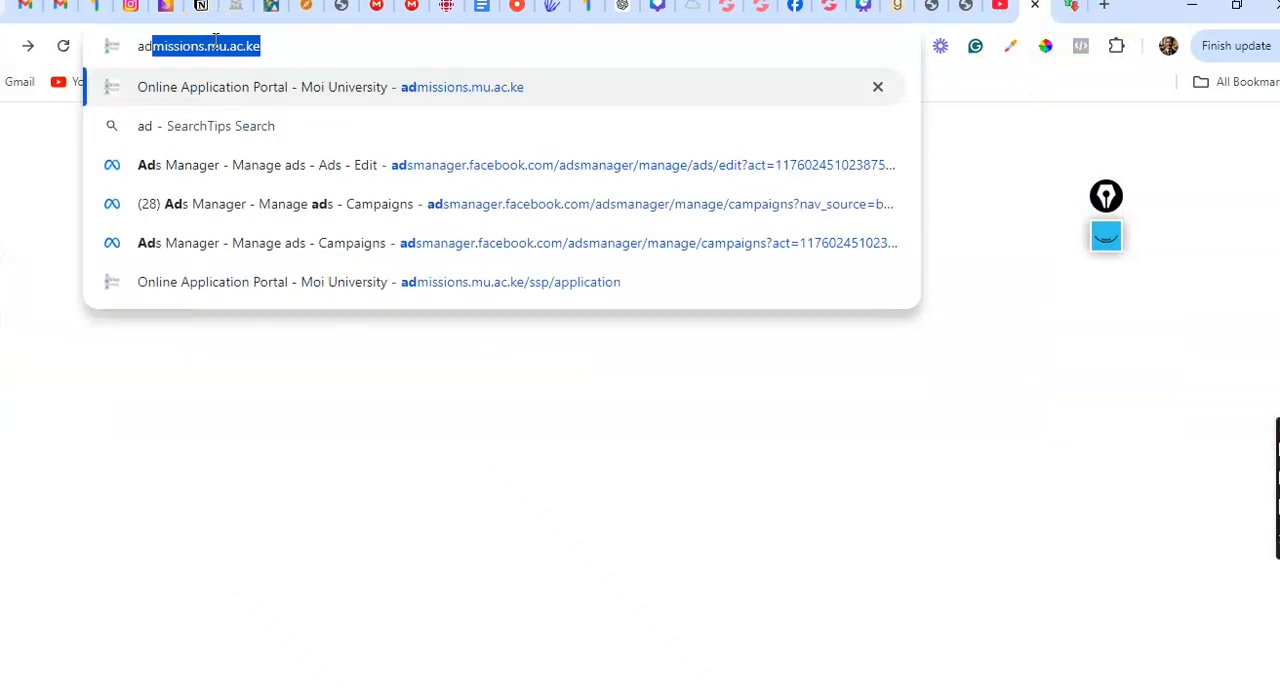
key(BackSpace)
key(BackSpace)
key(BackSpace)
text(bus)
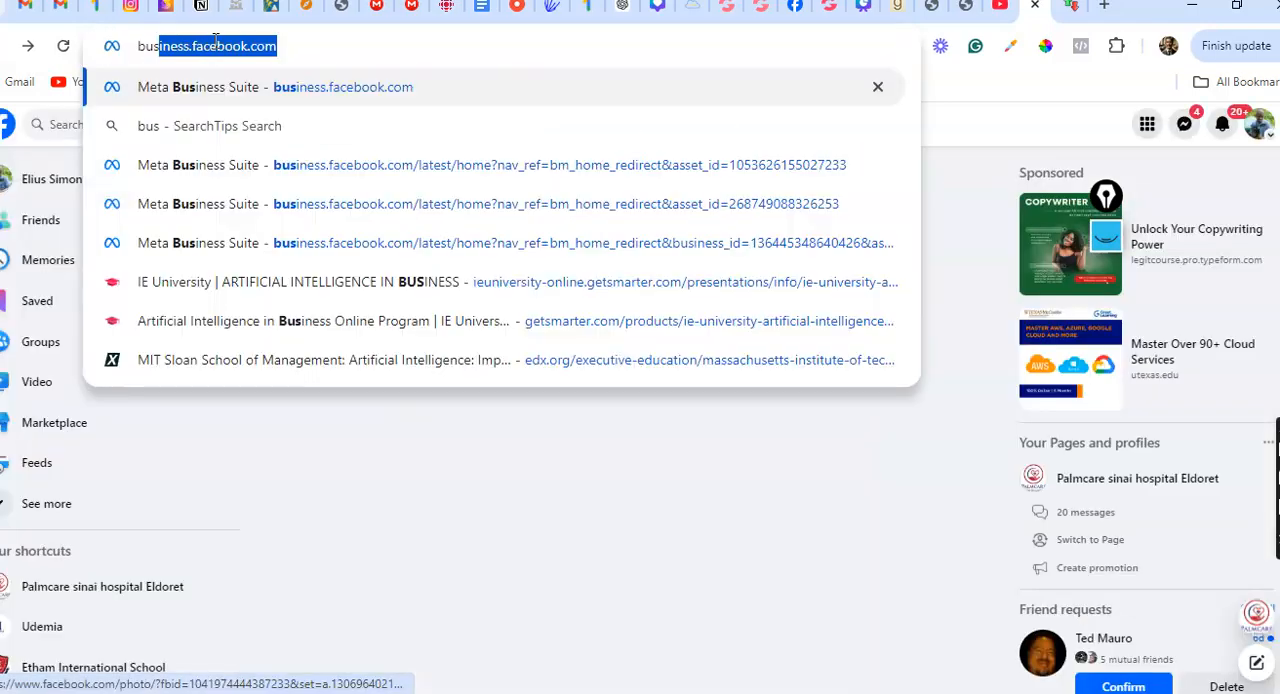
key(Return)
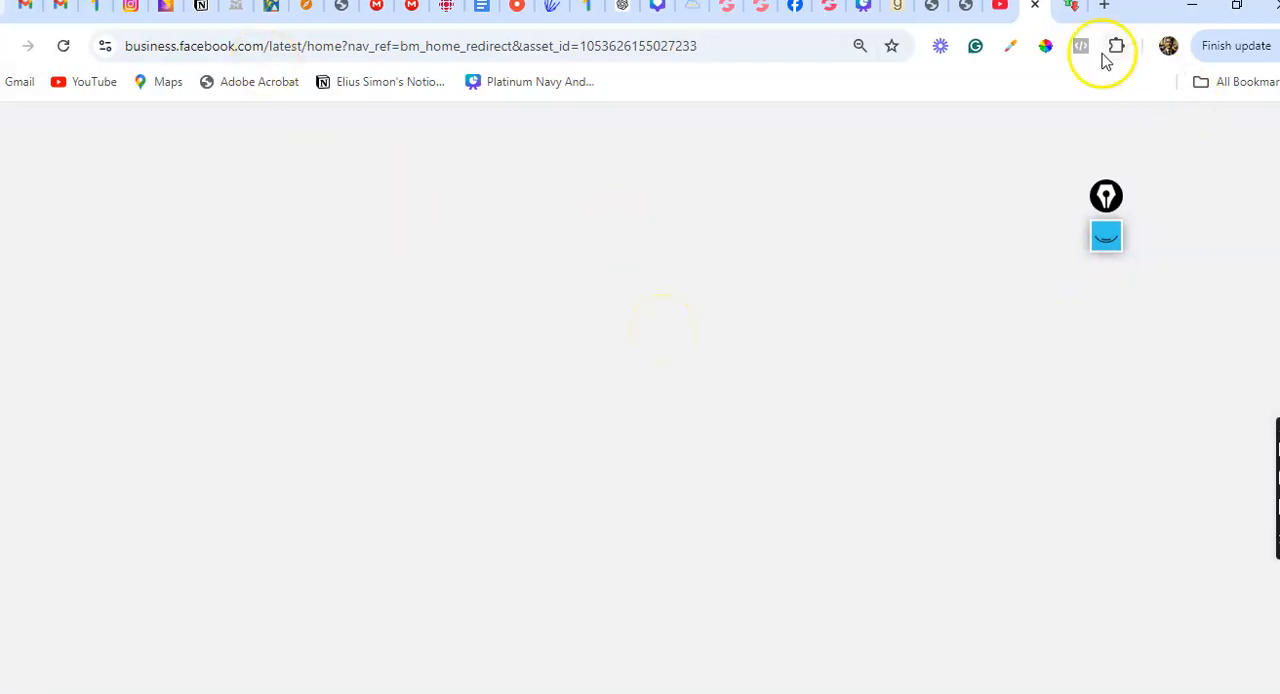
Check the running countdown, return to Meta Business Suite and open Adverts Manager from the full tools list
click(1071, 14)
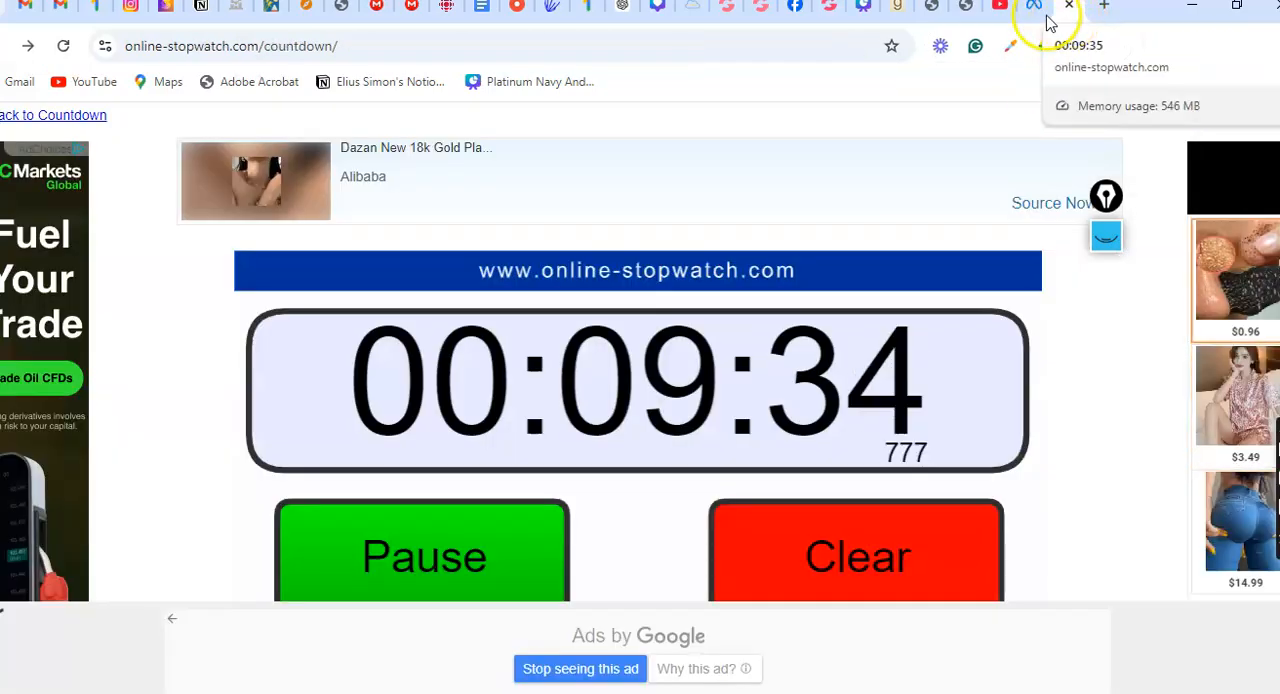
click(1031, 16)
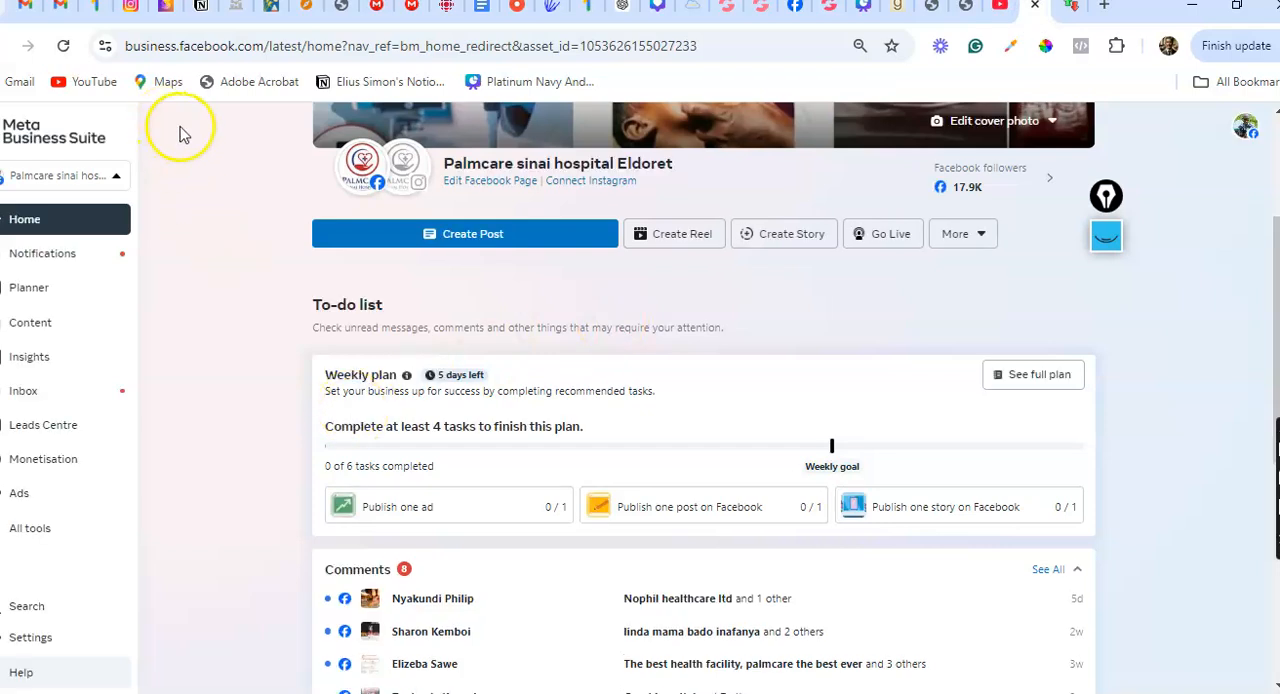
click(28, 529)
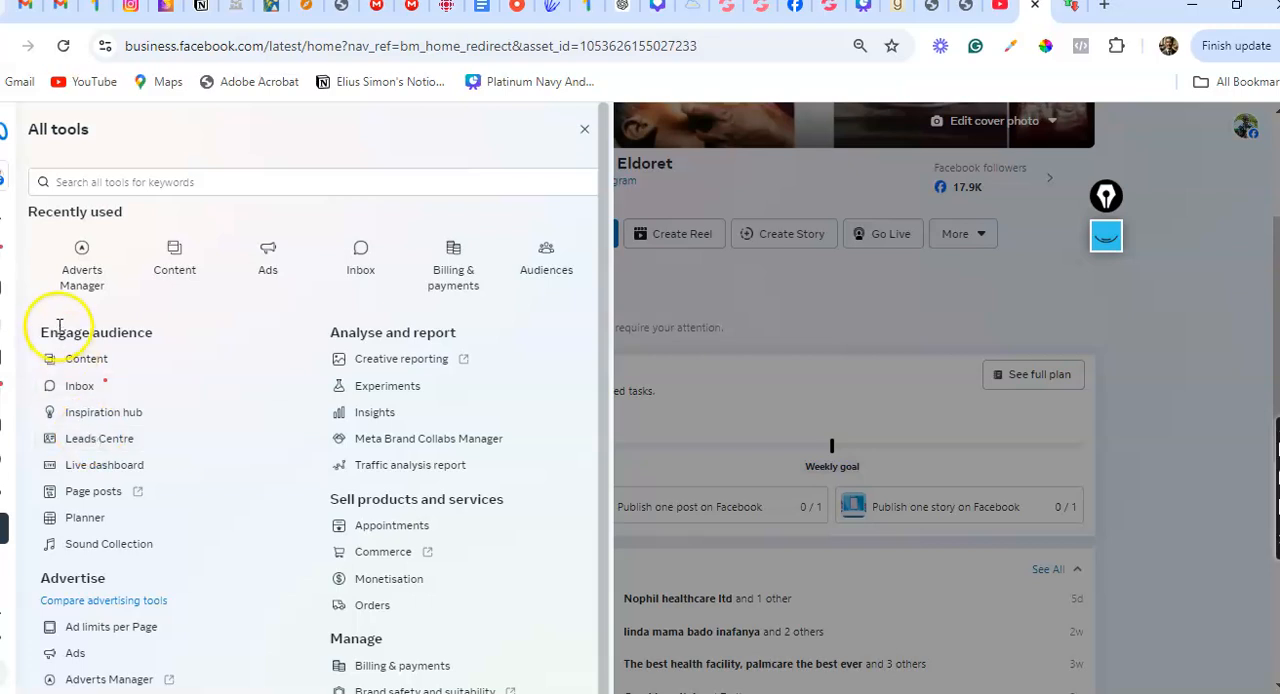
click(84, 252)
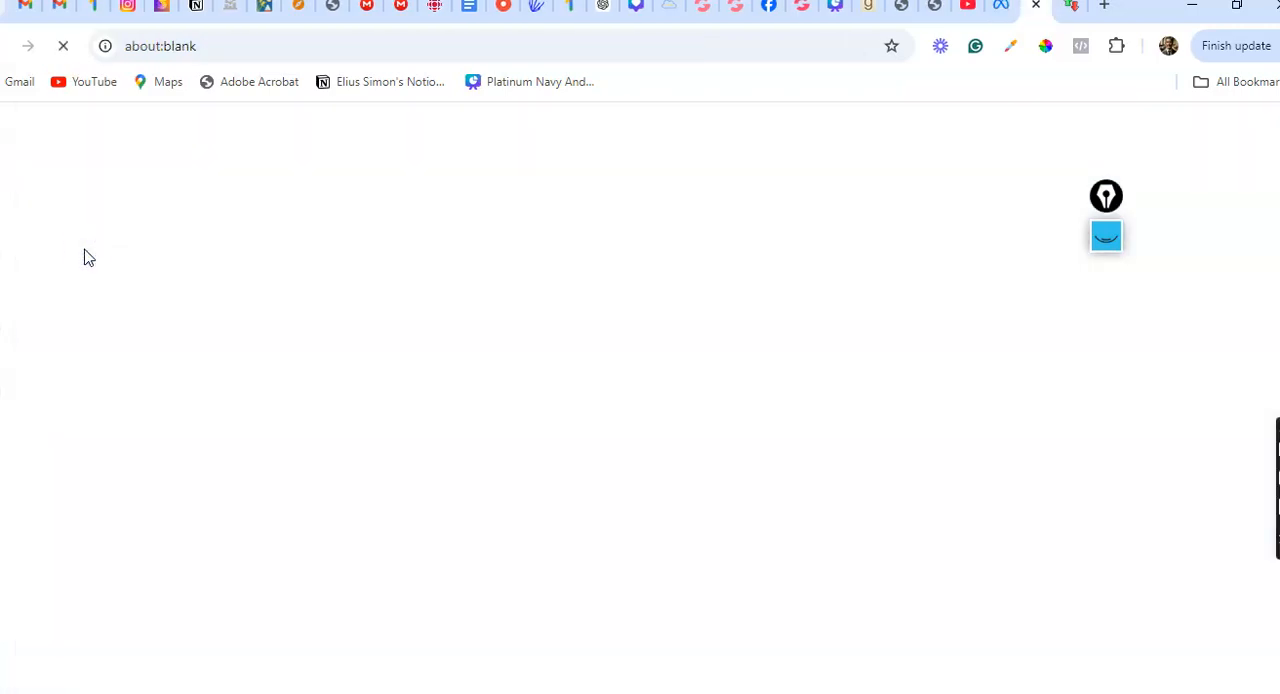
Revisit the full tools list in Meta Business Suite and return to the Adverts Manager tab
click(1000, 12)
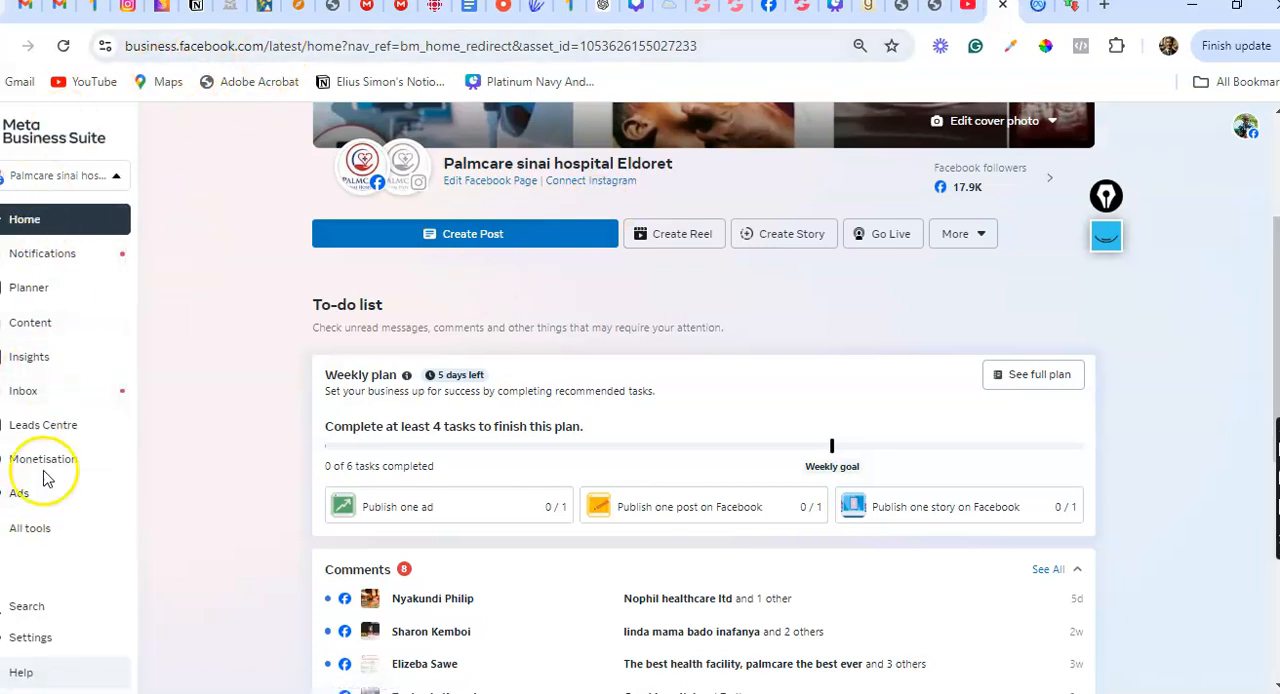
click(30, 530)
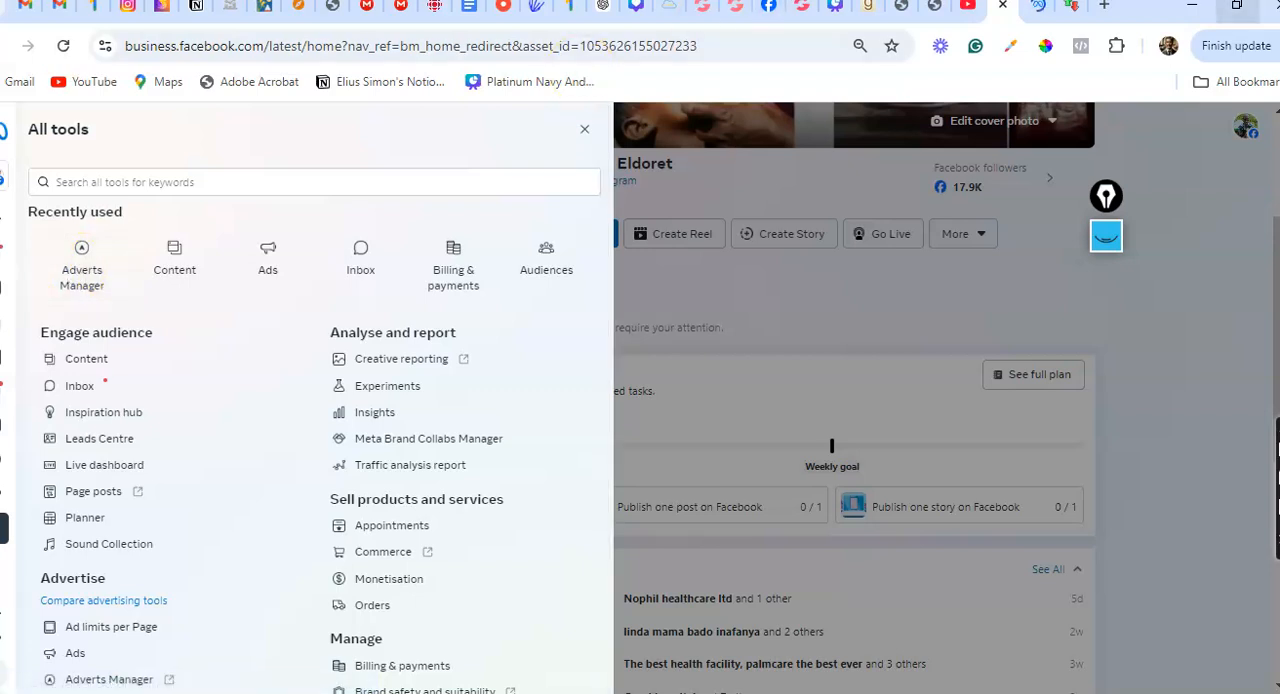
click(1036, 14)
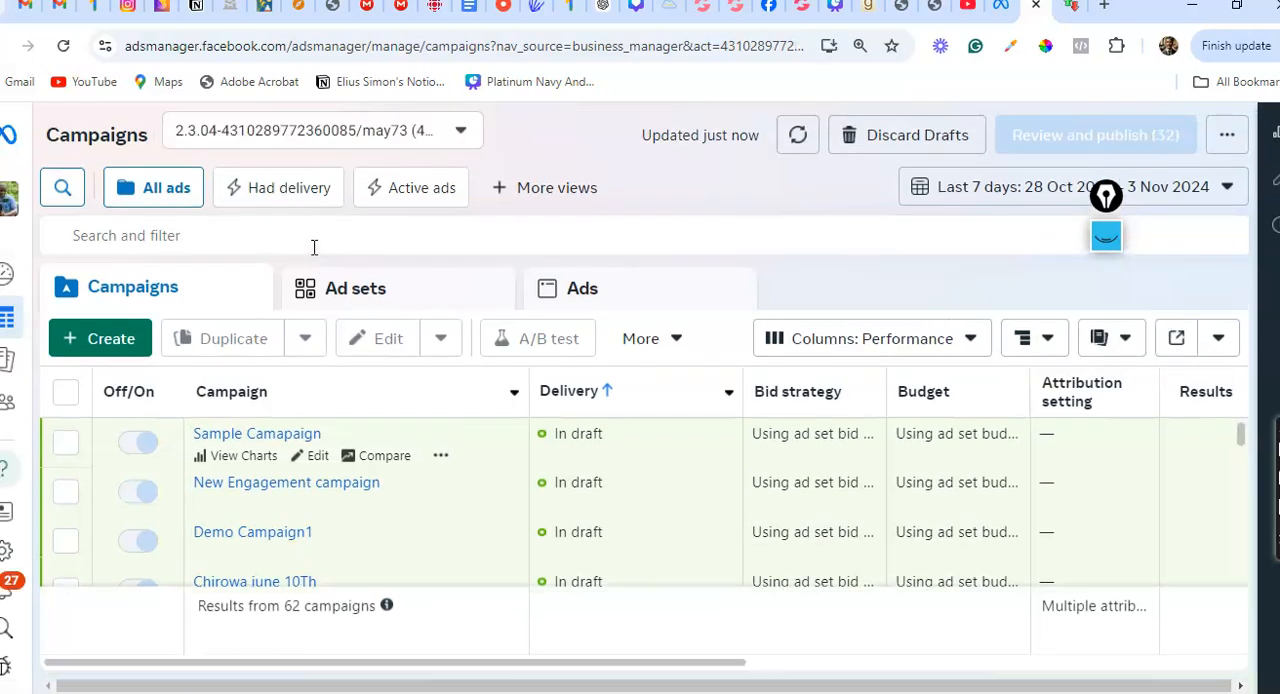
View the list of available ad accounts and close it without switching accounts
click(465, 132)
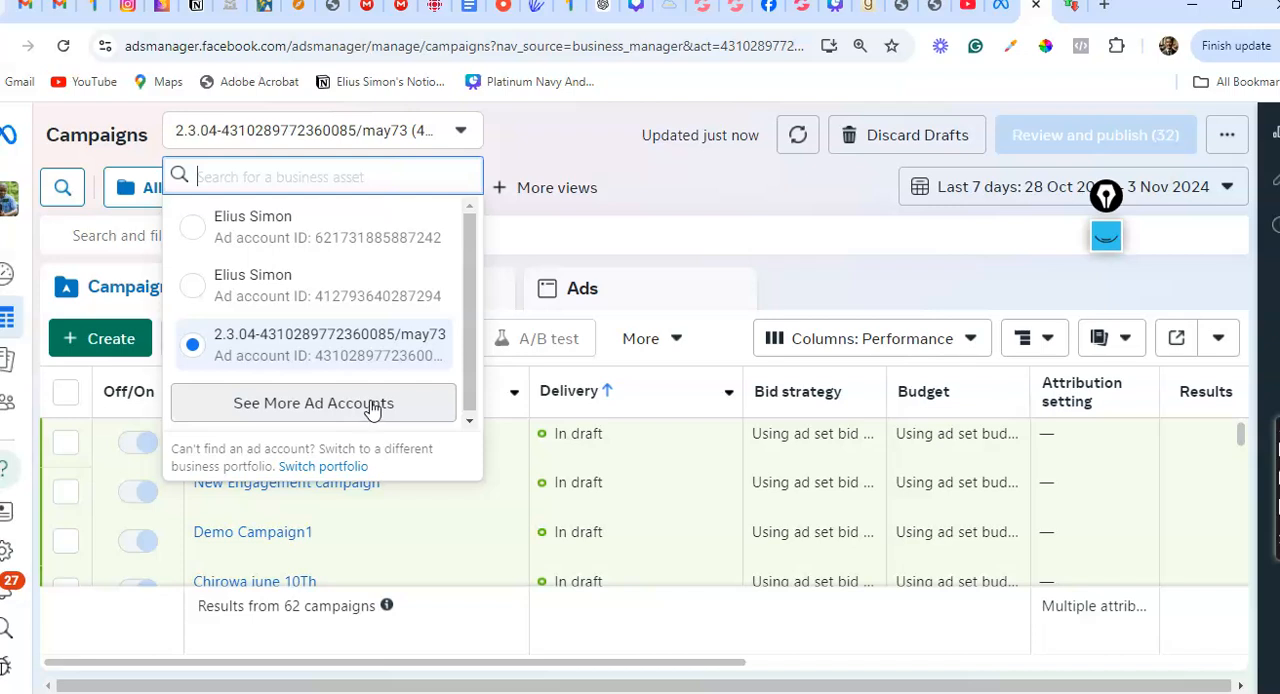
click(598, 165)
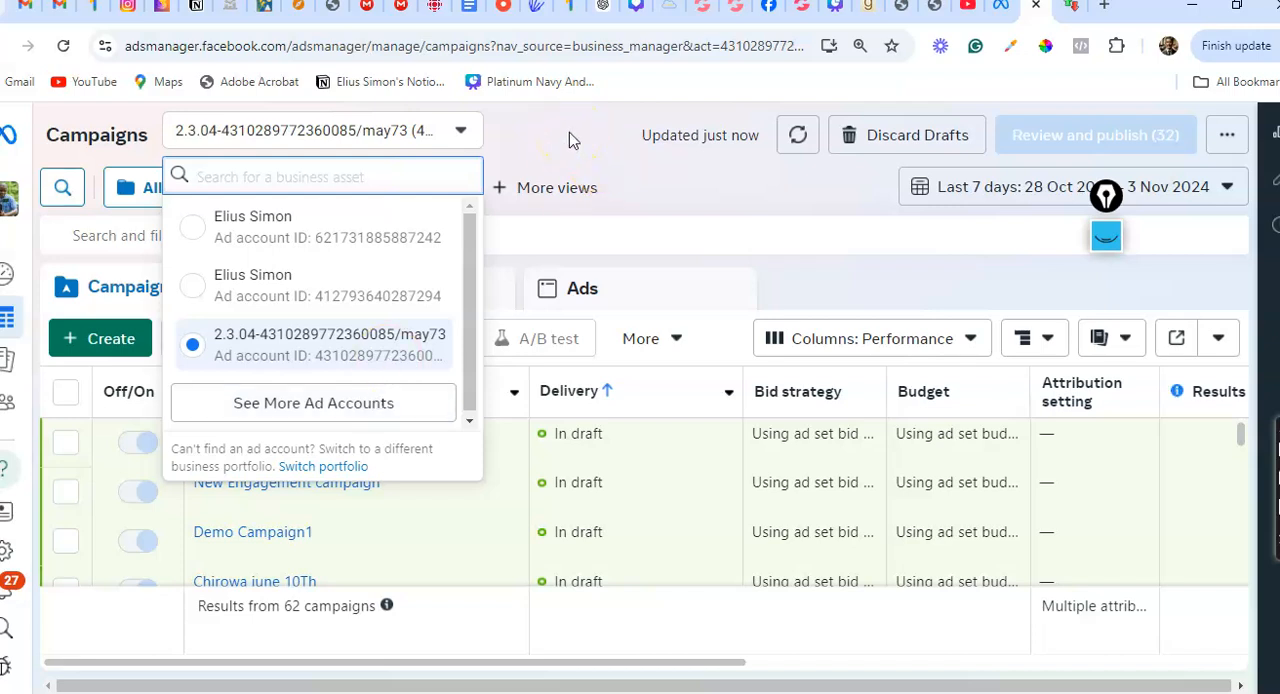
click(569, 140)
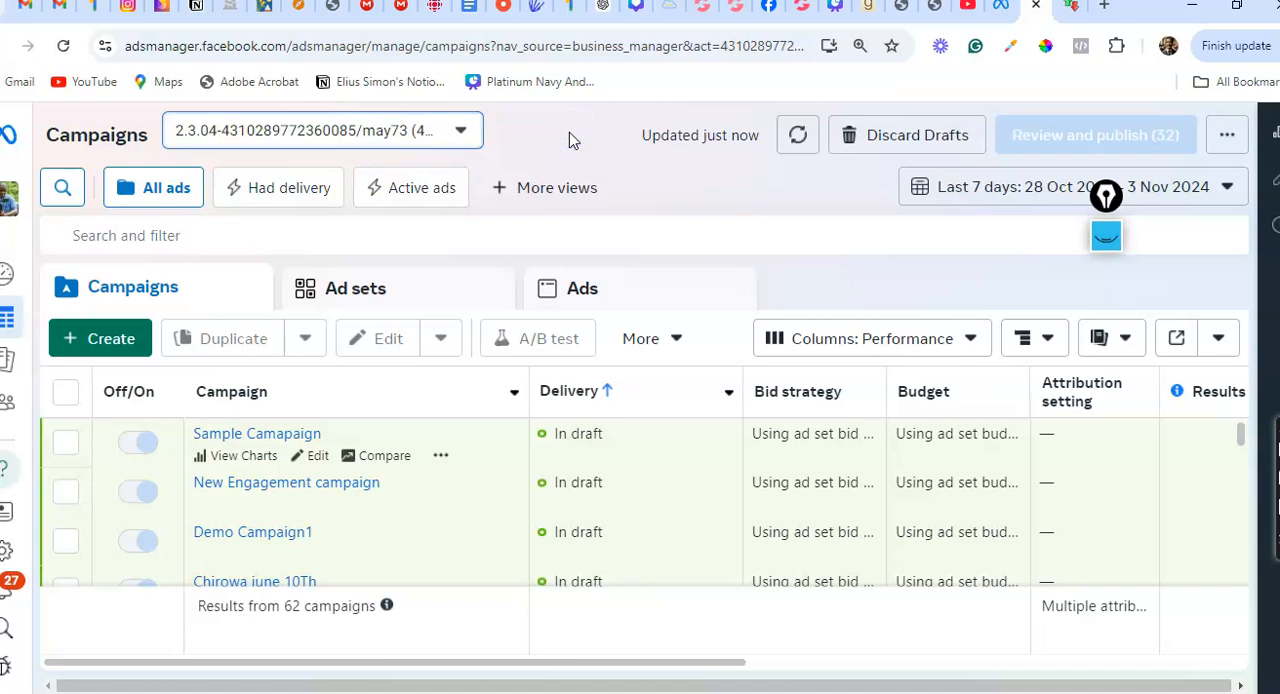
Start creating a new campaign and look through the available campaign objectives
click(110, 340)
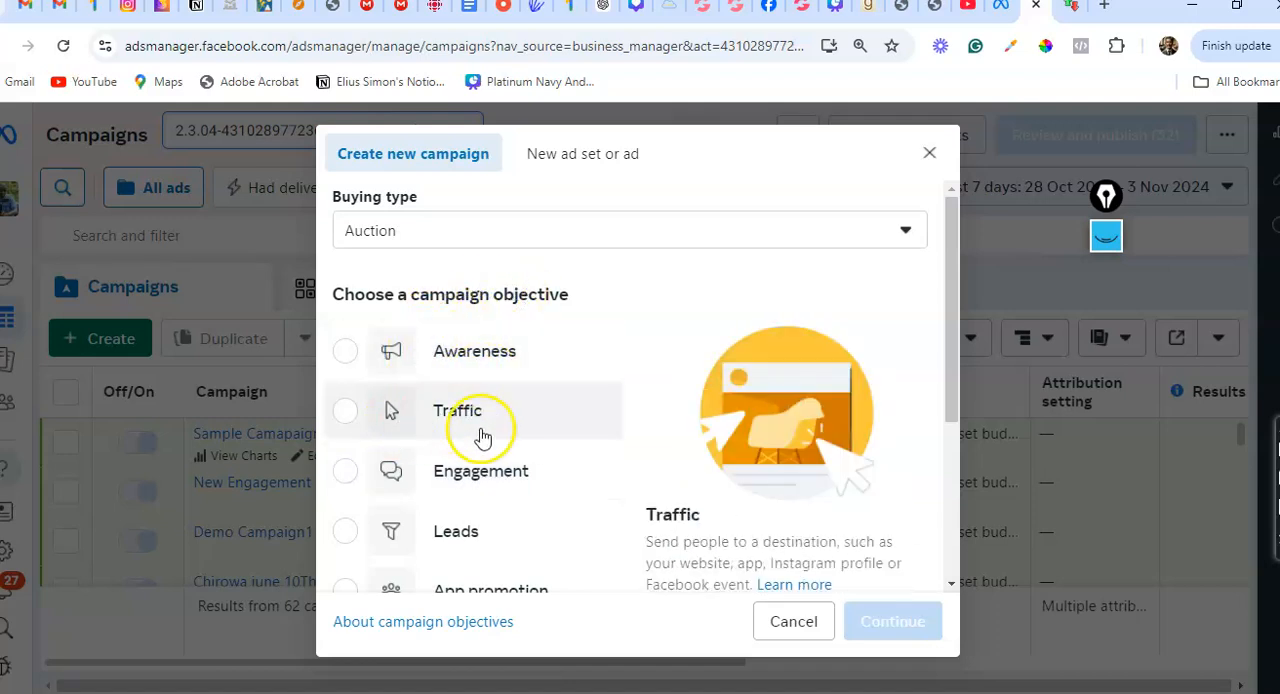
drag(951, 369, 956, 455)
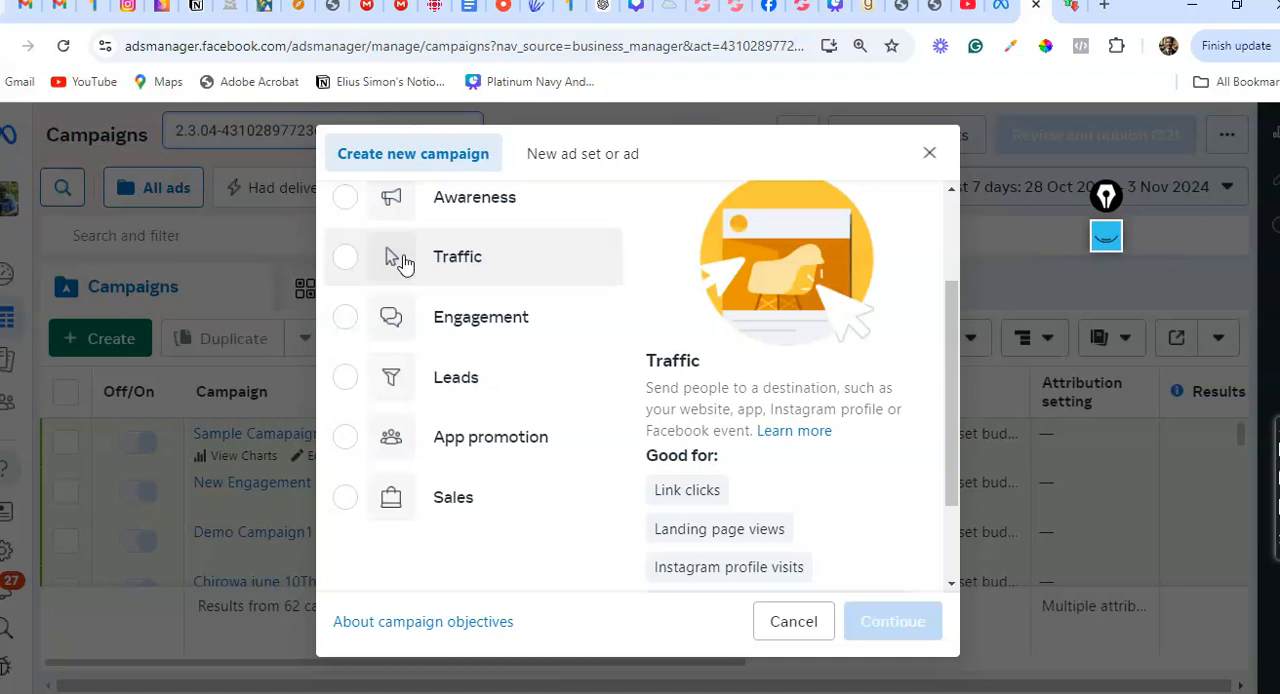
scroll(398, 262, down, 3)
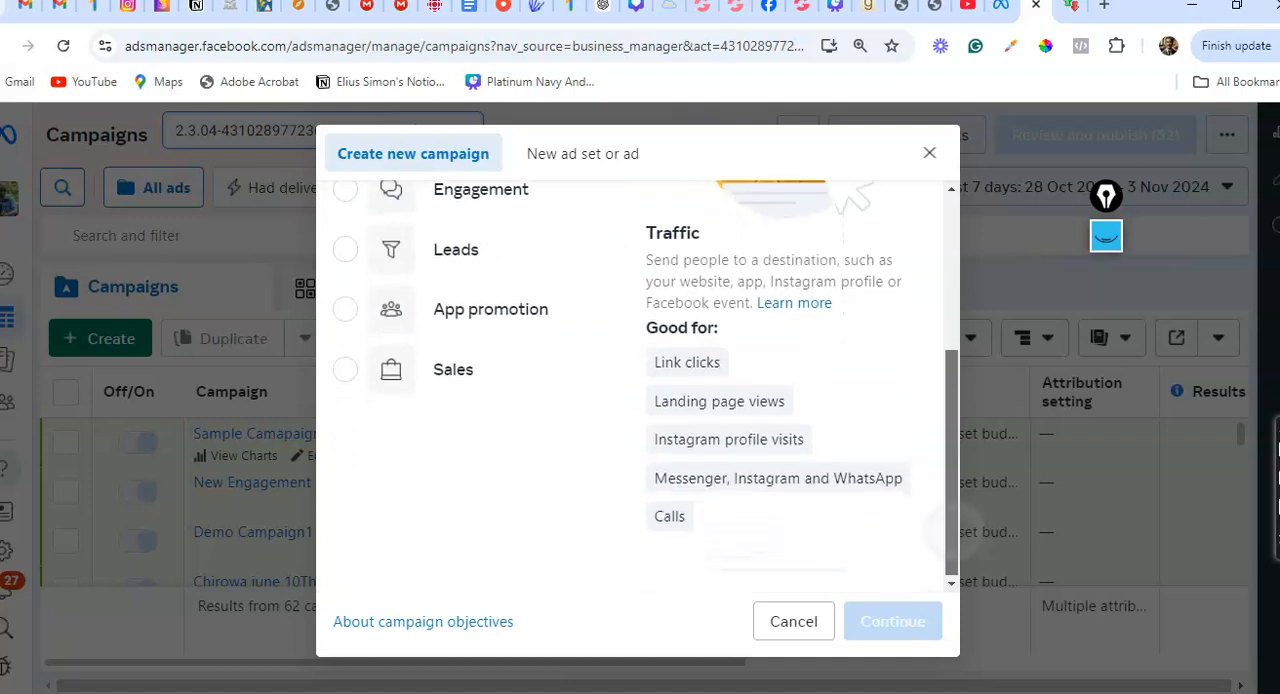
scroll(480, 300, up, 1)
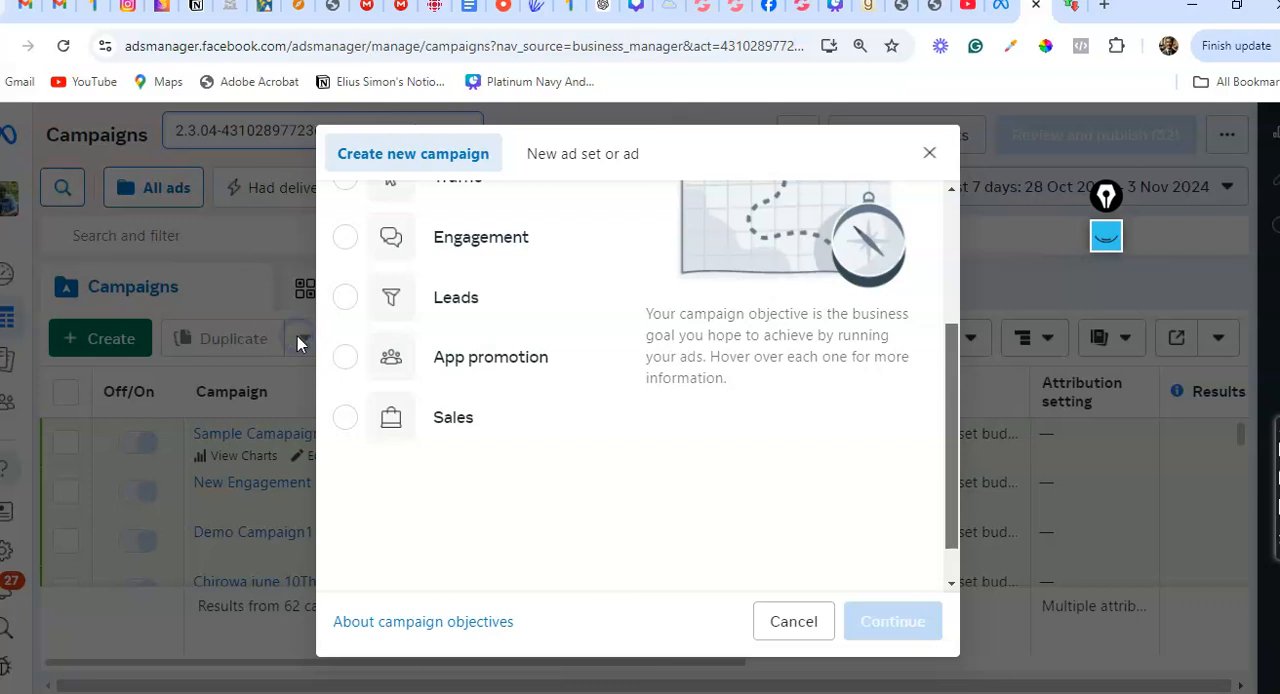
Compare the Engagement and Leads objectives and select Engagement for the new campaign
click(480, 237)
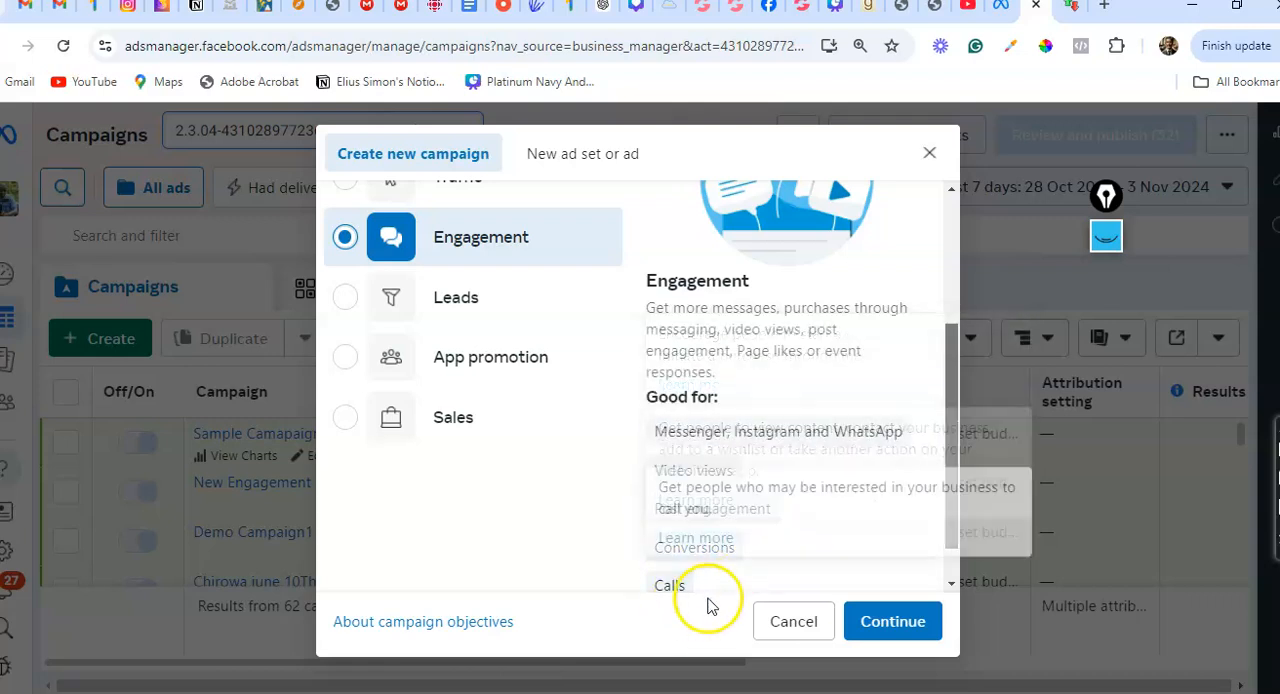
scroll(930, 560, down, 1)
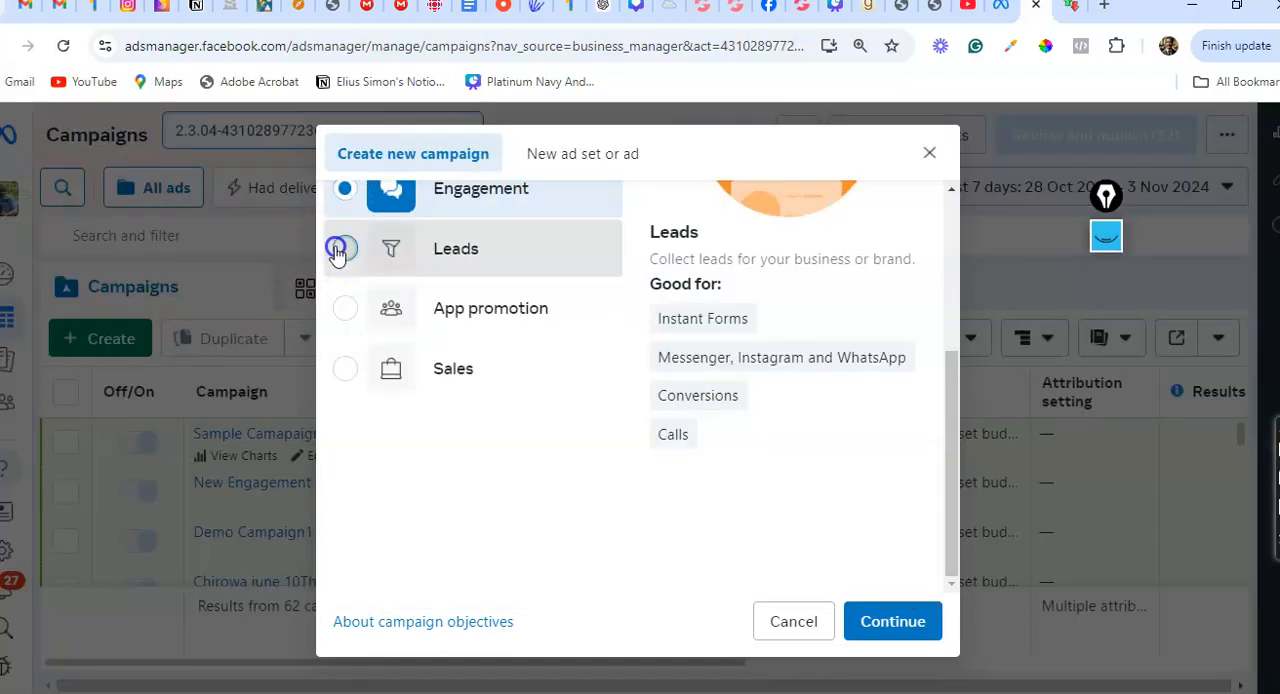
click(338, 250)
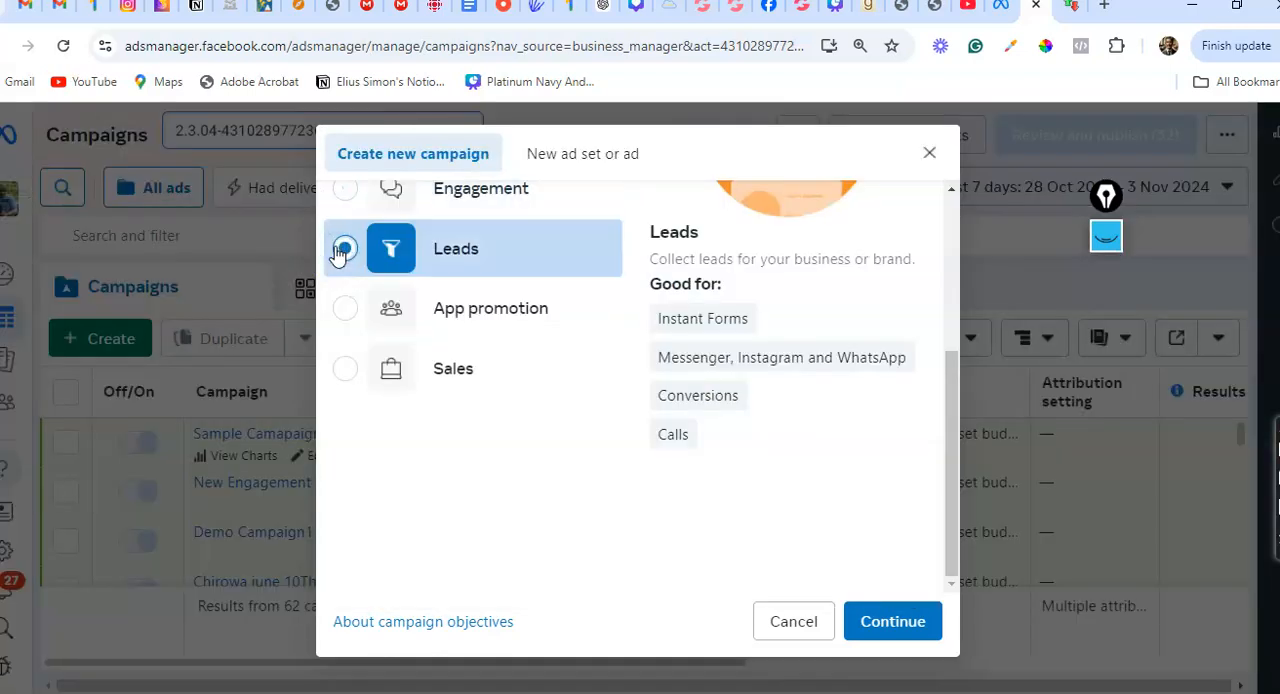
scroll(338, 253, up, 3)
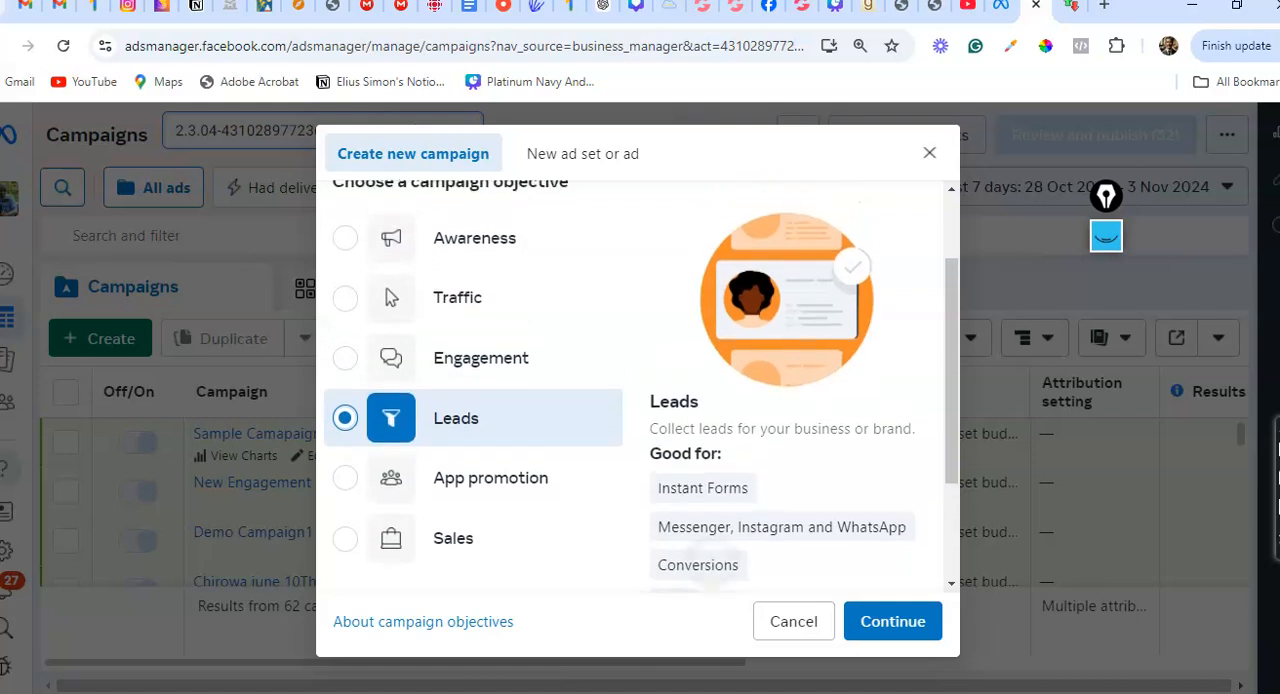
click(344, 358)
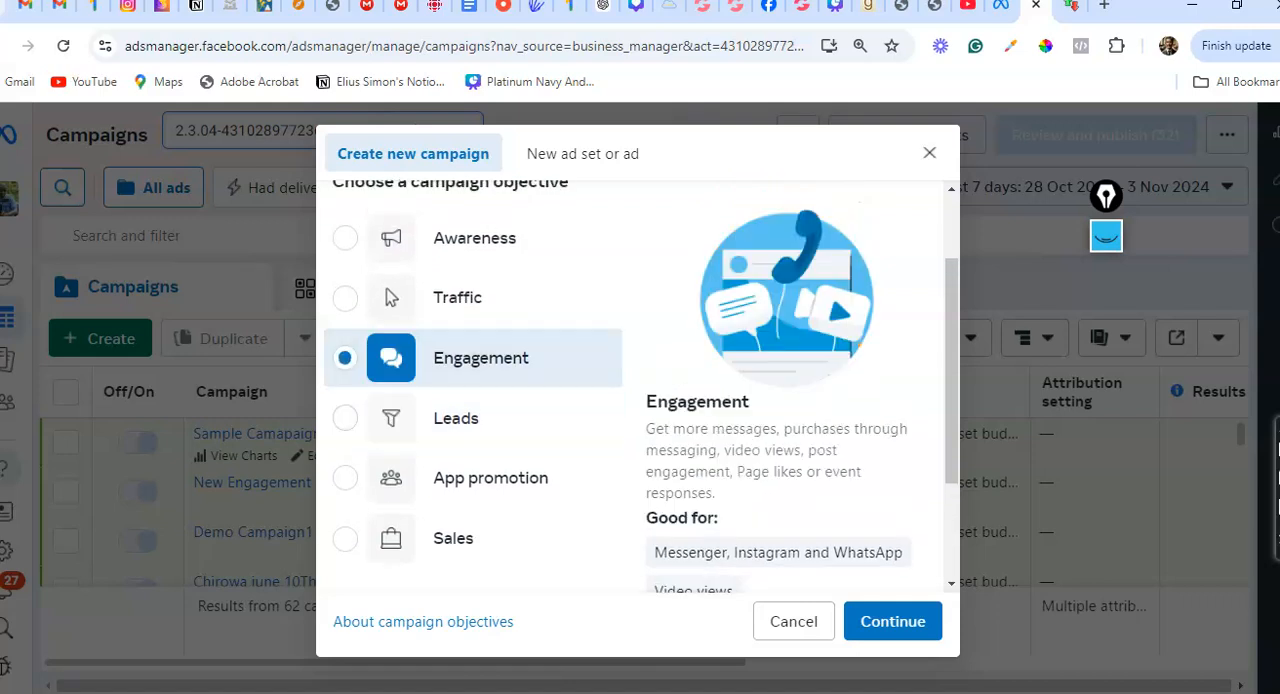
Continue with the chosen objective and set it up as a manual engagement campaign
click(893, 621)
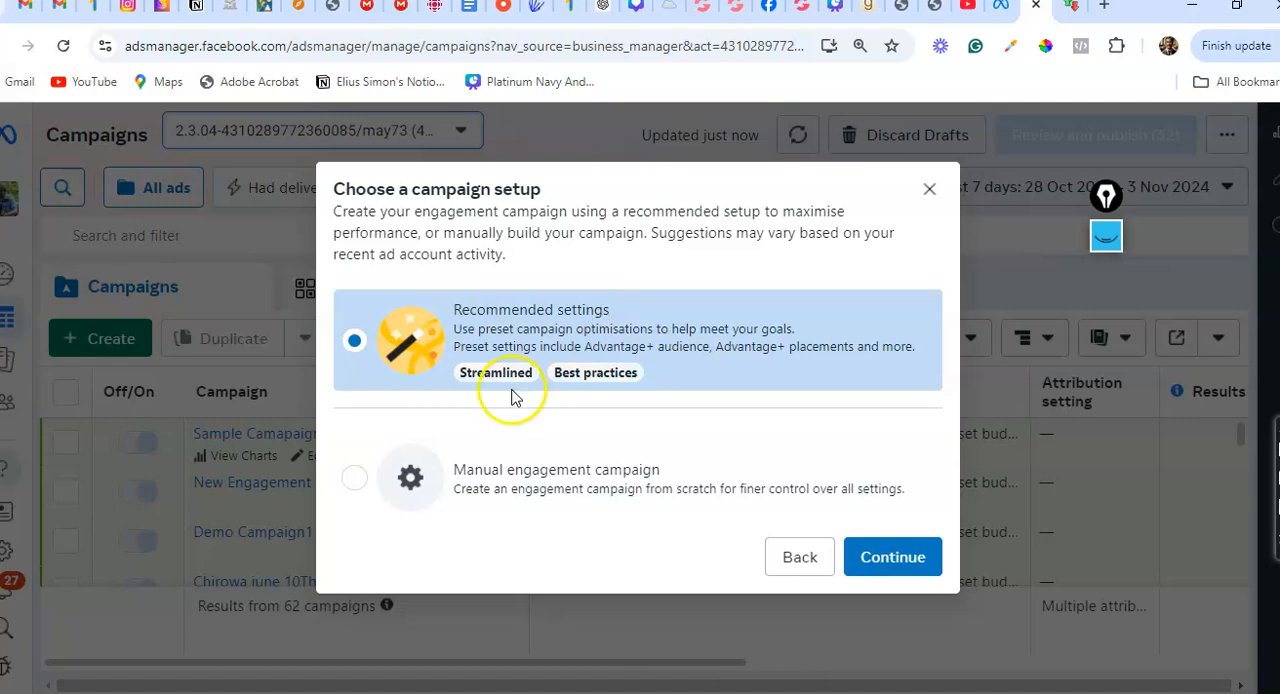
click(352, 479)
click(881, 566)
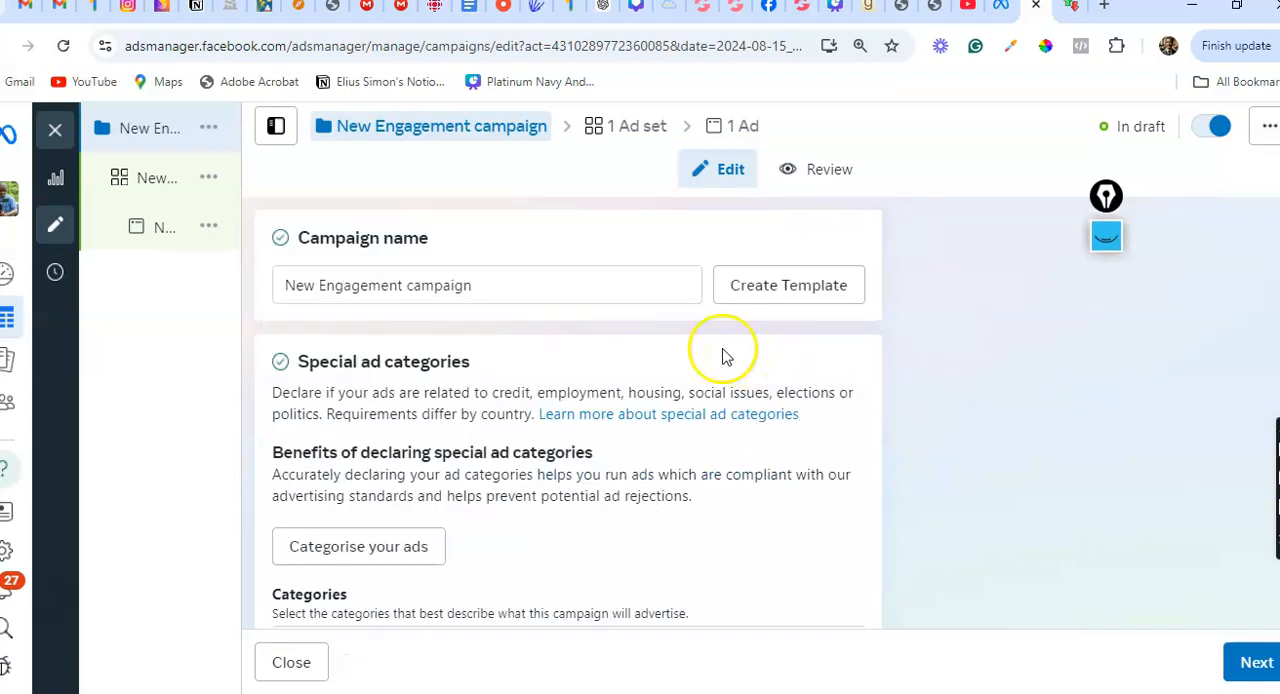
Name the campaign "Sample Campaign 23"
click(489, 278)
drag(489, 278, 275, 287)
text(Sa)
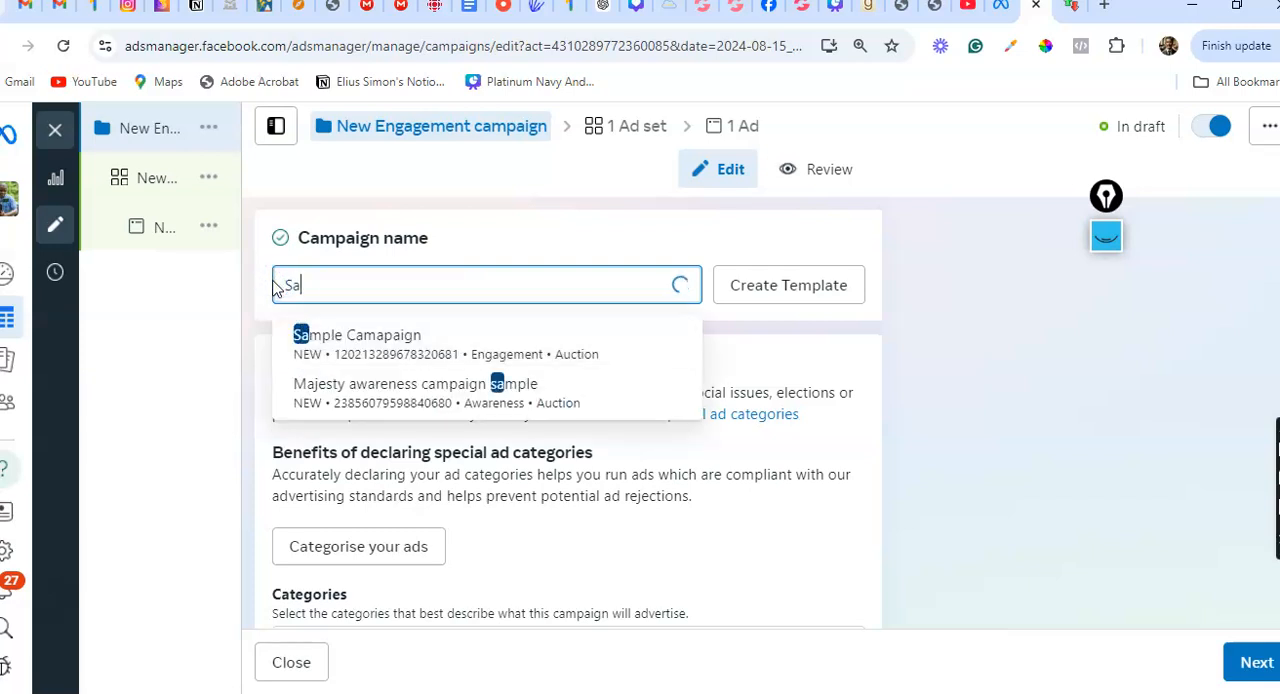
text(mple Campa)
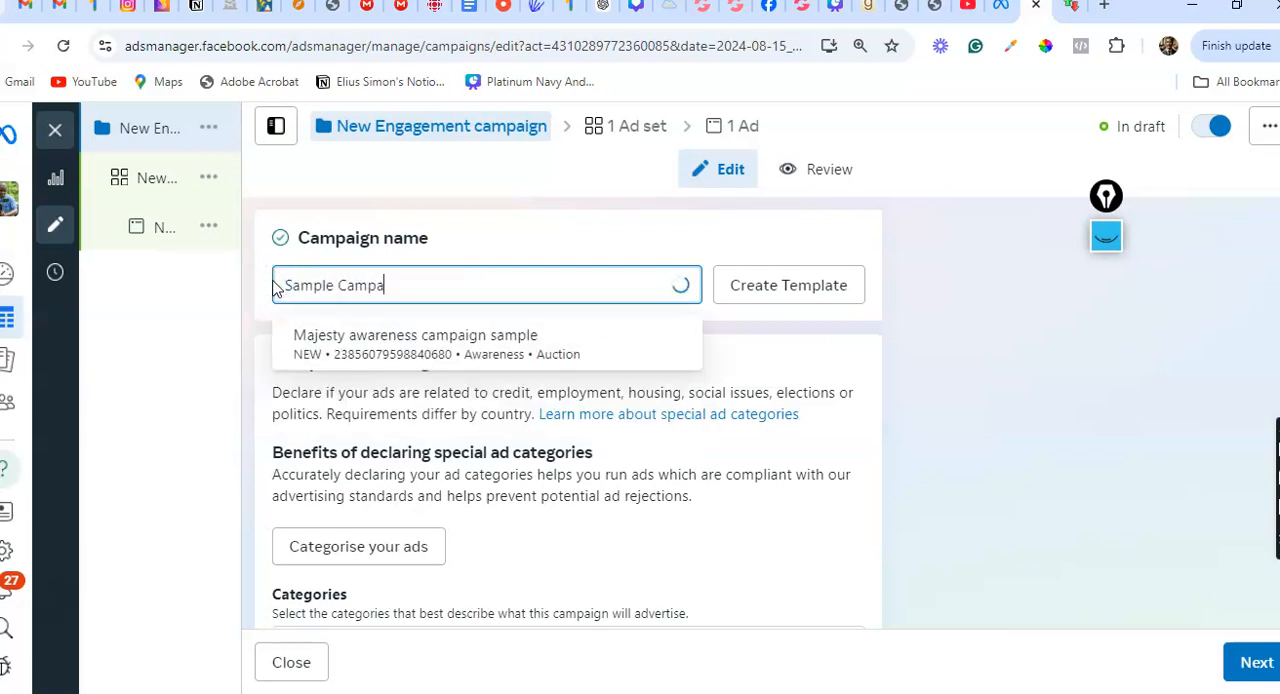
text(ign 23)
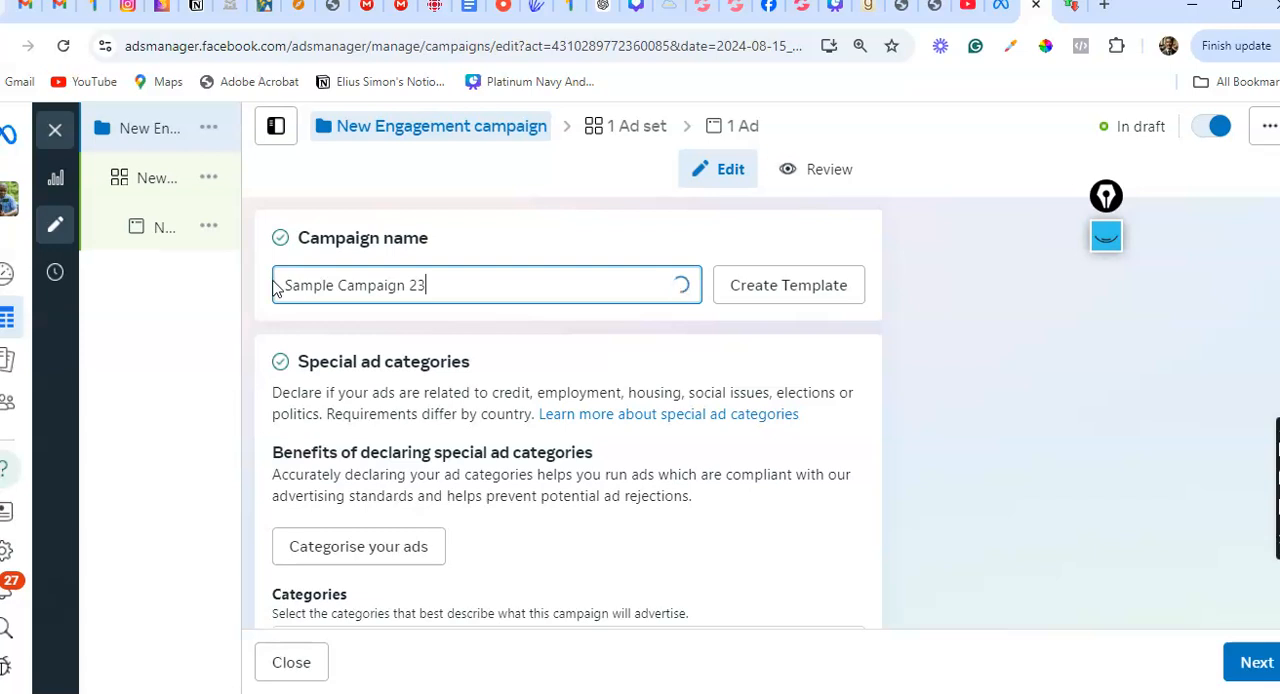
Review the campaign's special ad categories, details, budget and A/B test settings, and continue past the ad set to the ad
scroll(568, 412, down, 1)
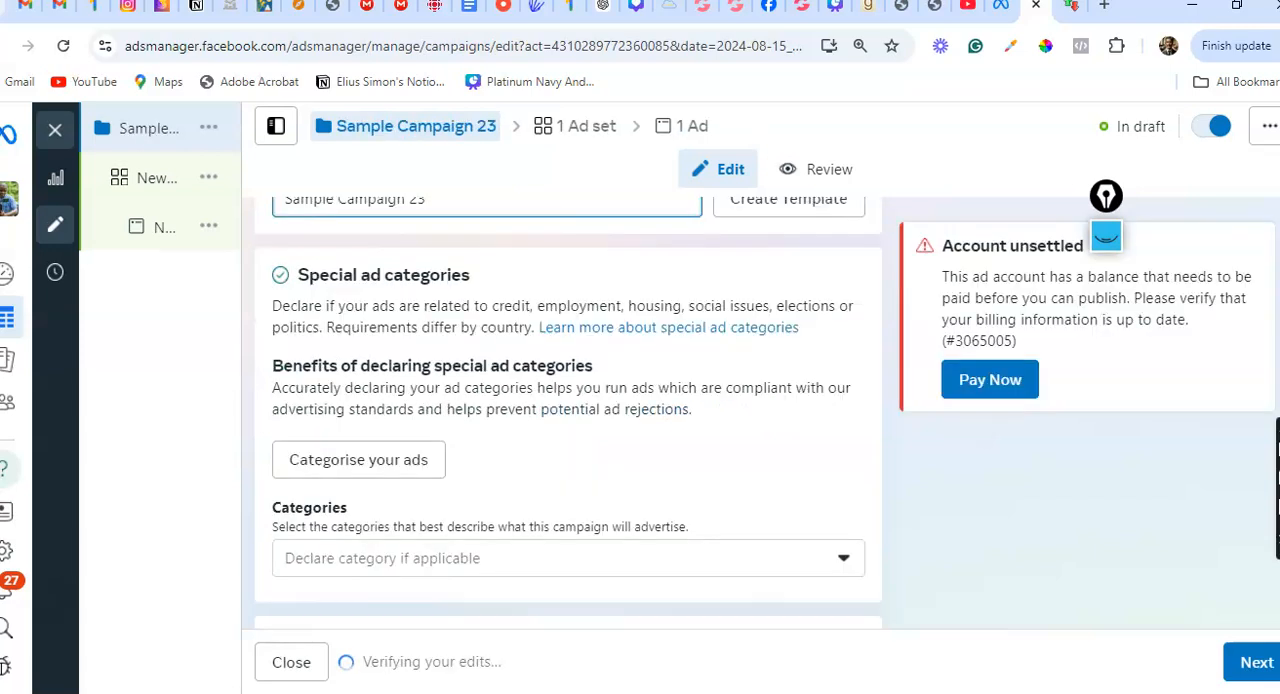
scroll(568, 412, down, 5)
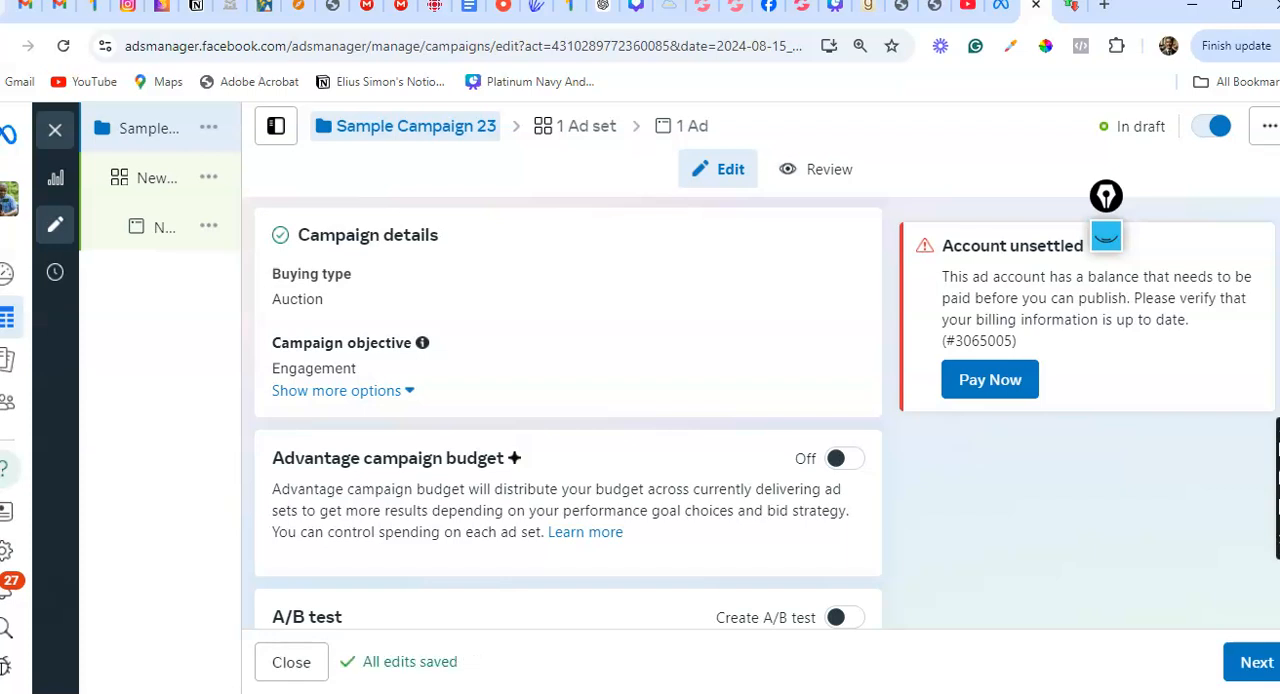
scroll(568, 412, down, 1)
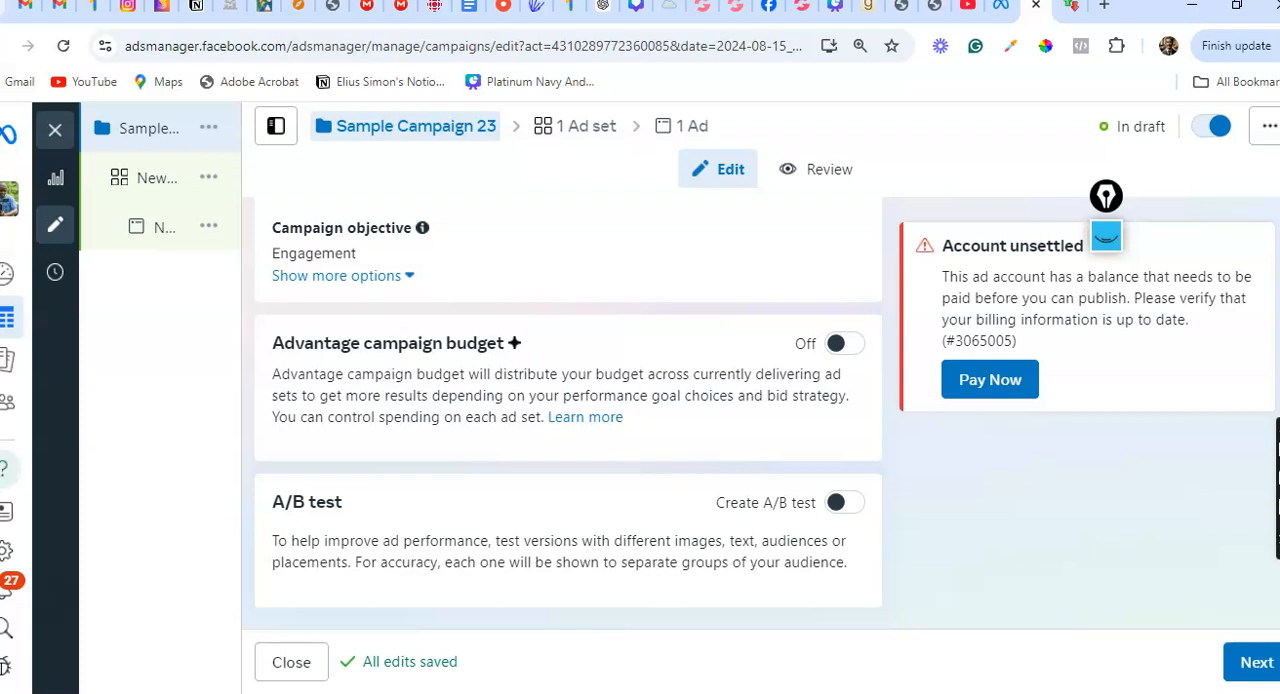
click(1257, 662)
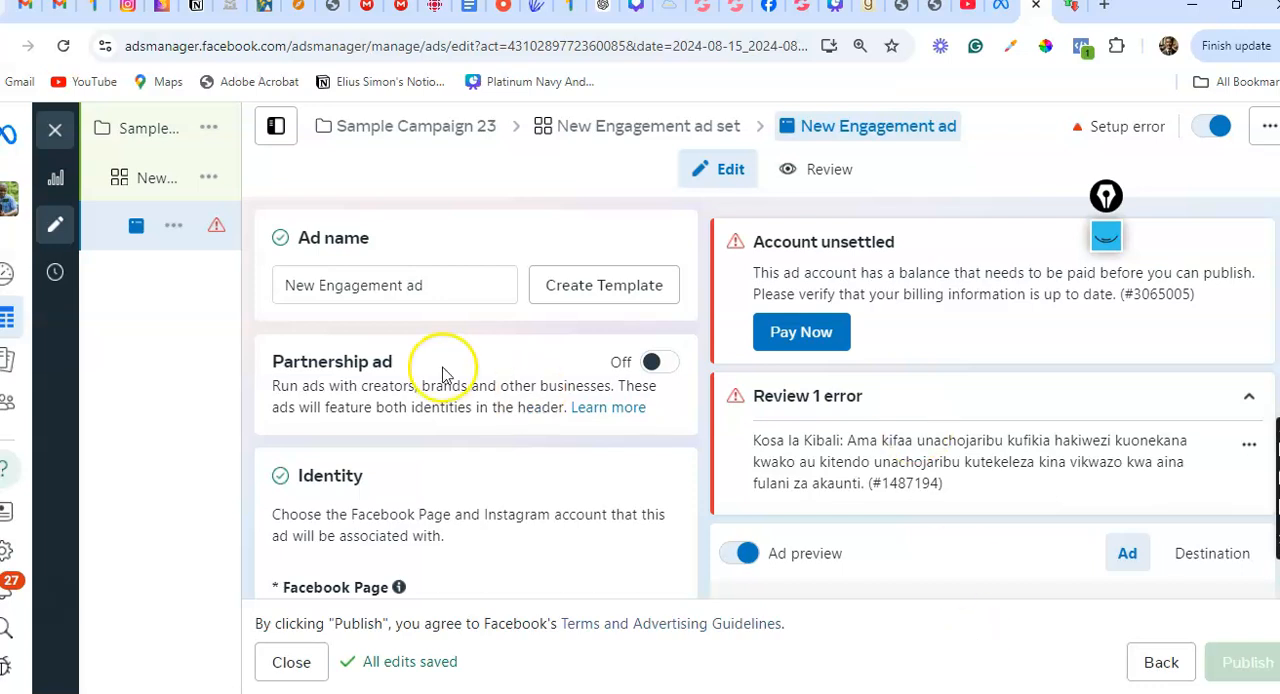
Name the ad "Sample campaign 23" and move on to its identity settings
click(432, 286)
drag(432, 286, 268, 297)
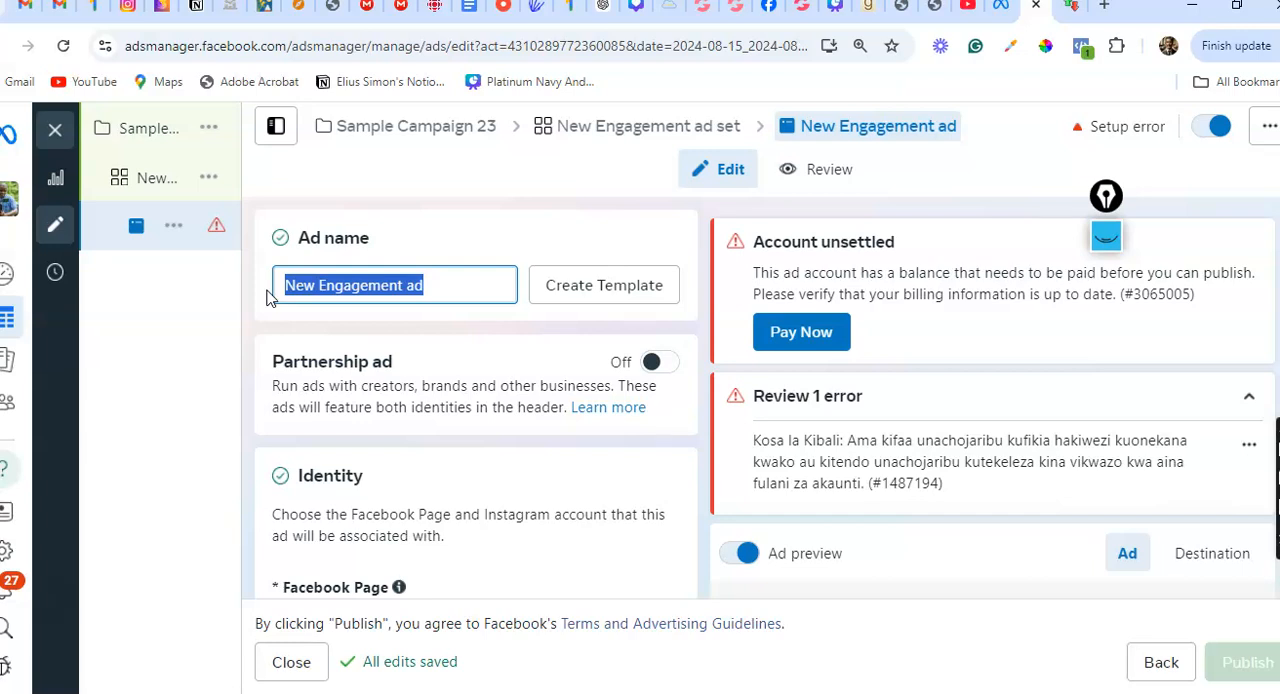
text(Sample campaign 23)
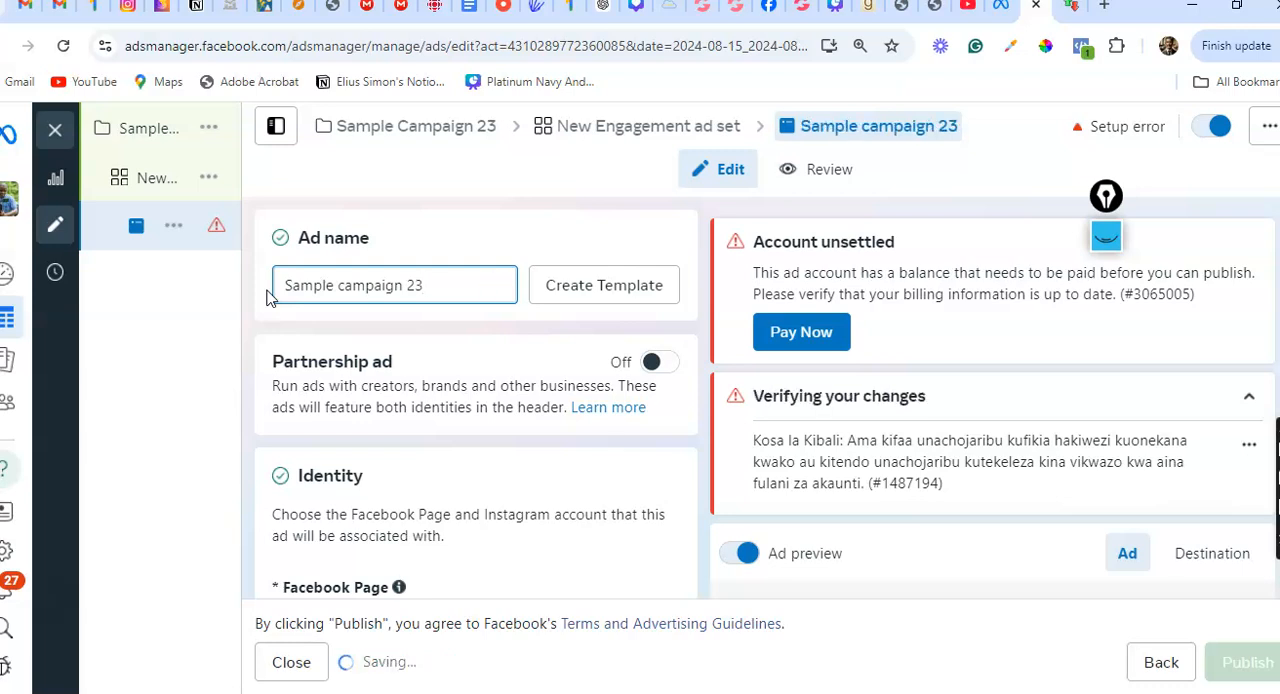
scroll(267, 297, down, 3)
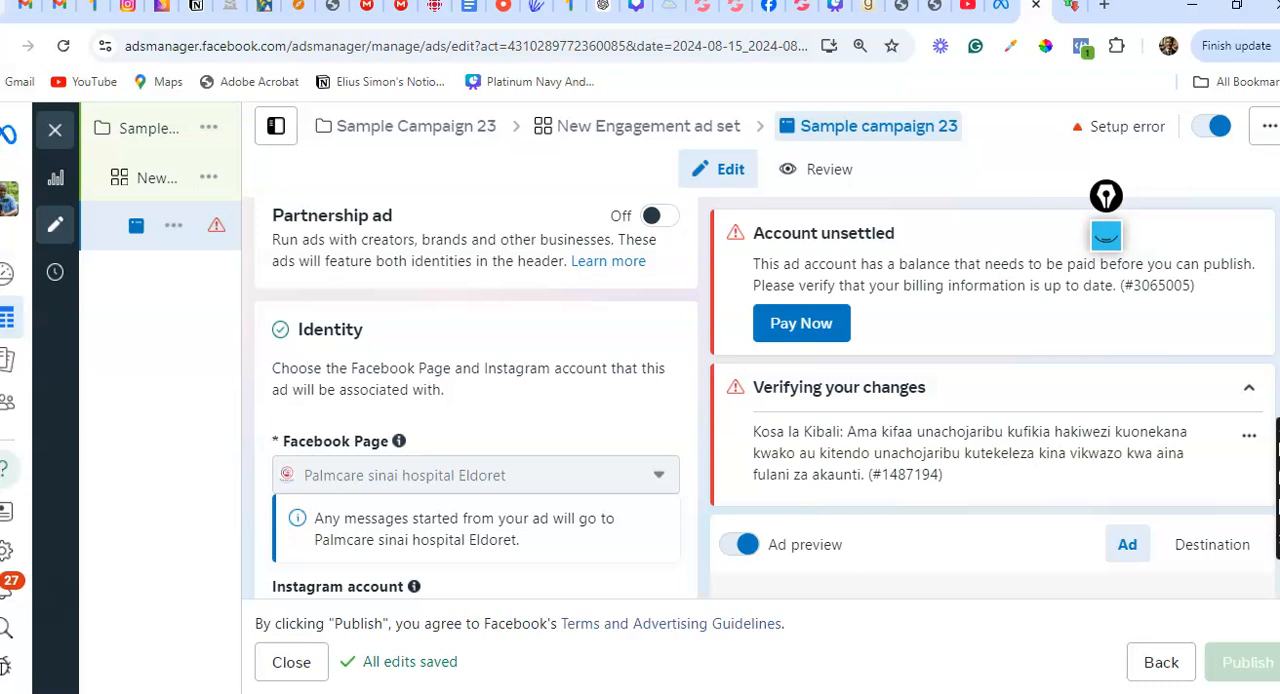
Return from the ad's identity settings to the engagement ad set and select Beauty Closet as its Facebook Page
mouse_move(654, 471)
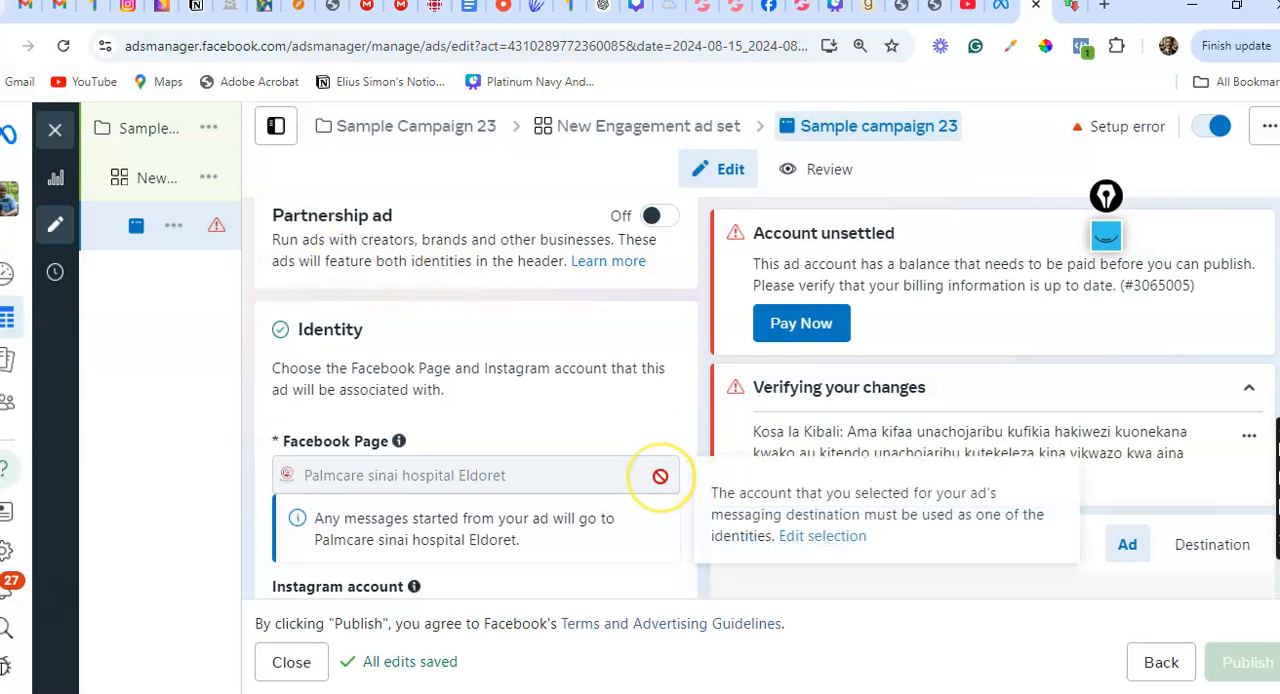
scroll(660, 476, down, 2)
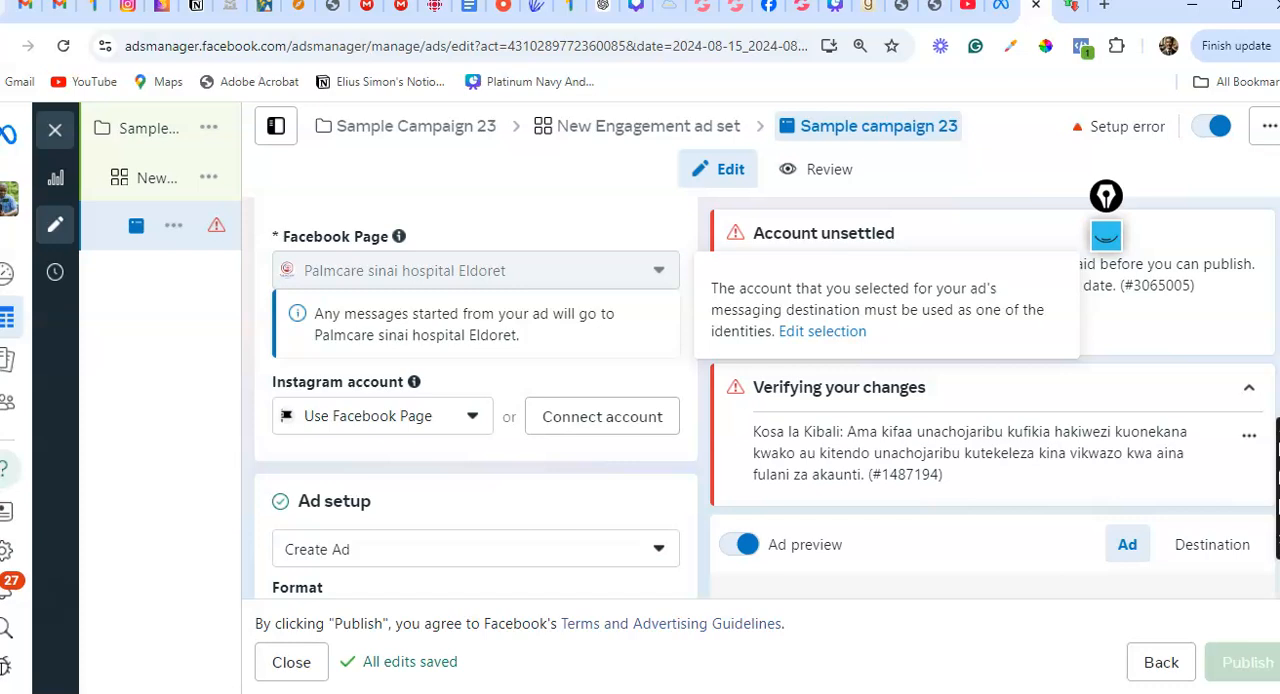
scroll(617, 533, up, 4)
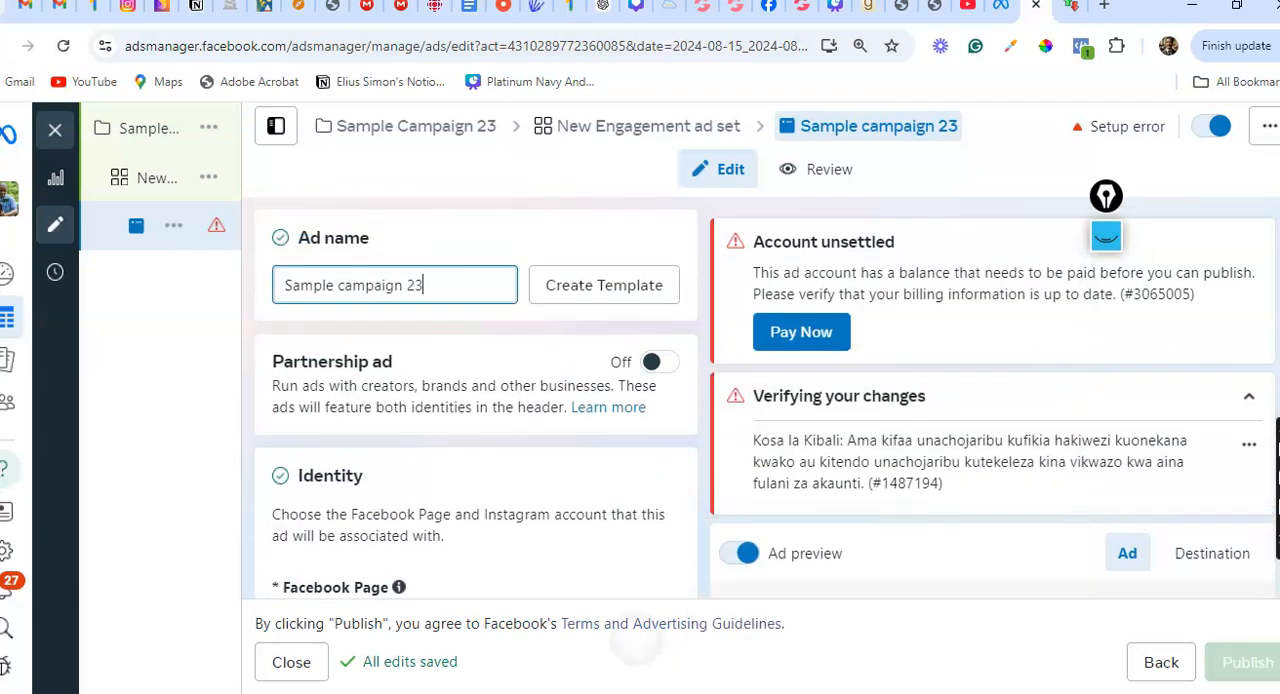
click(170, 177)
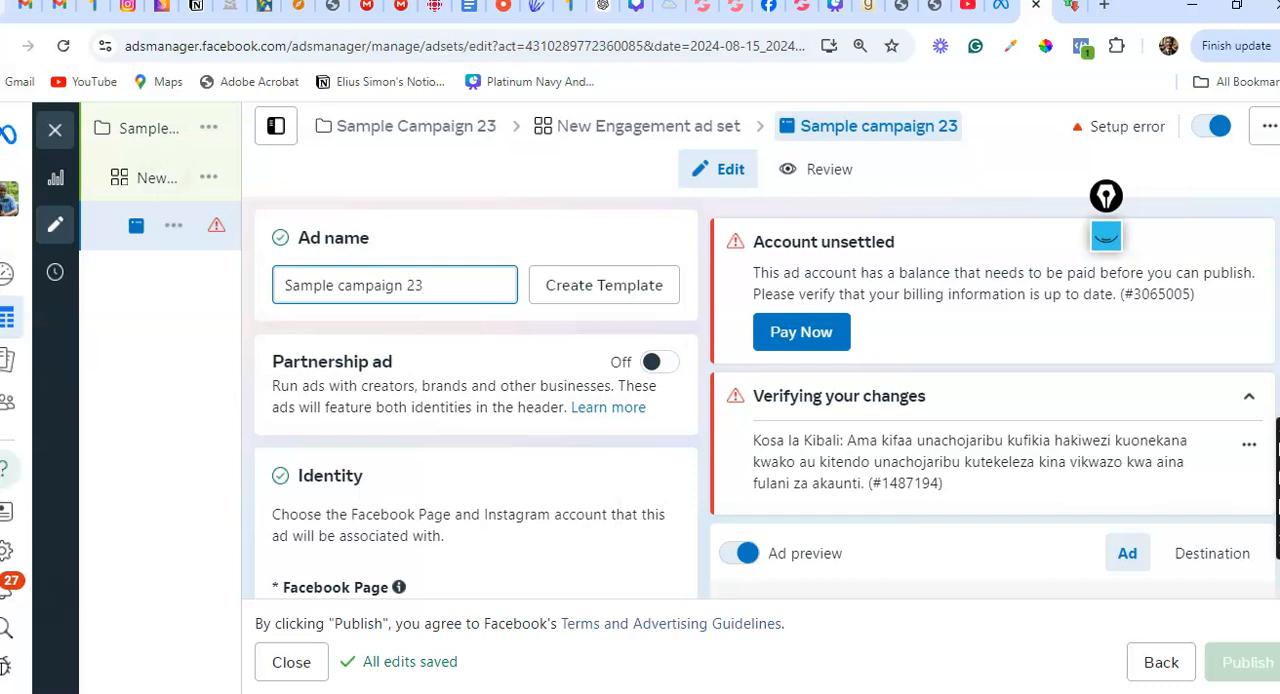
click(163, 177)
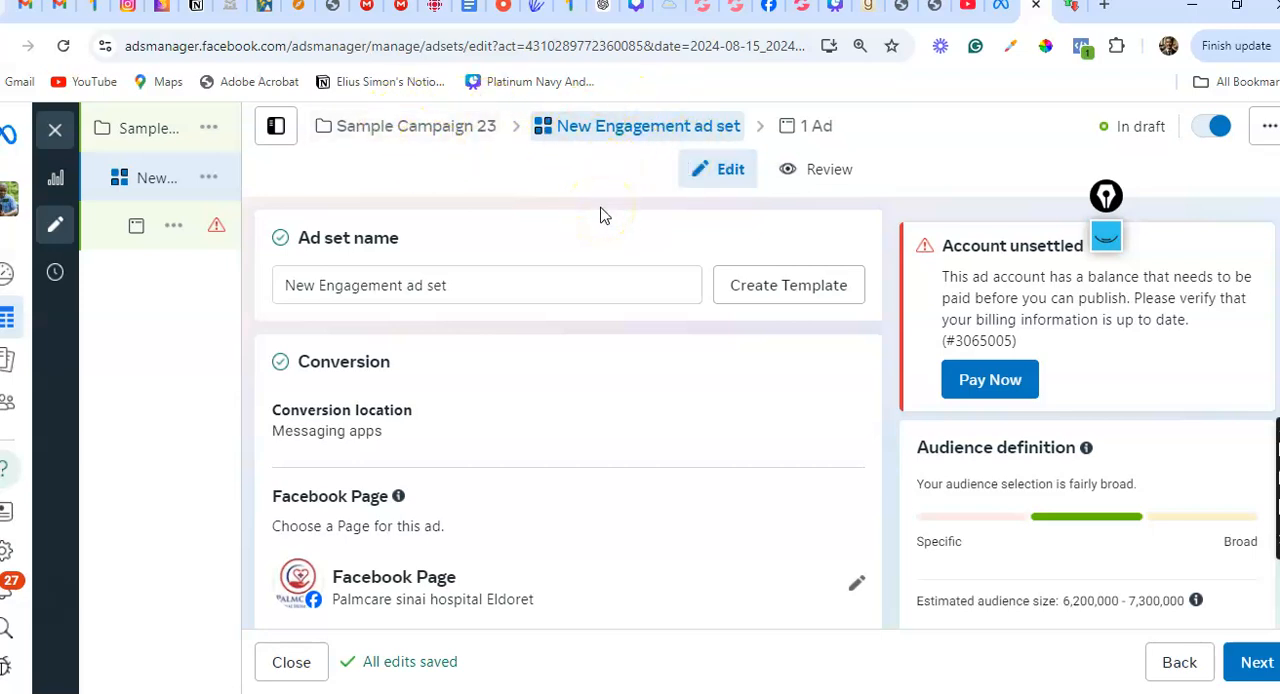
scroll(600, 215, down, 3)
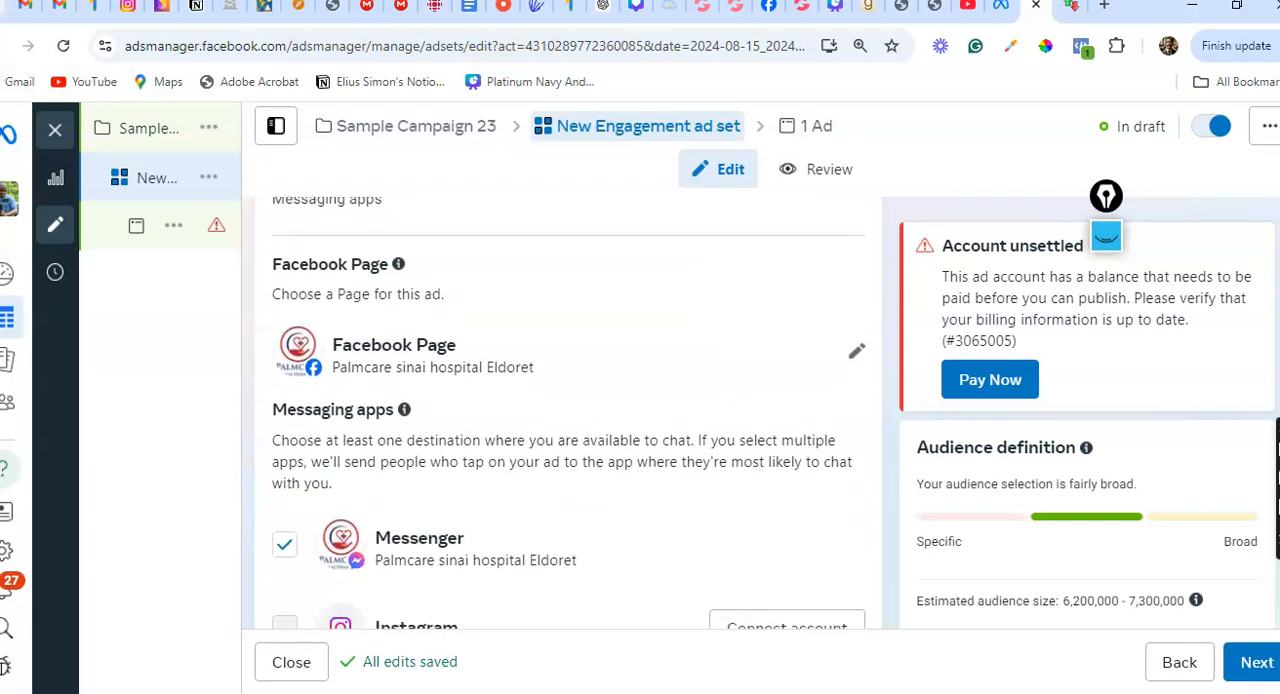
click(568, 352)
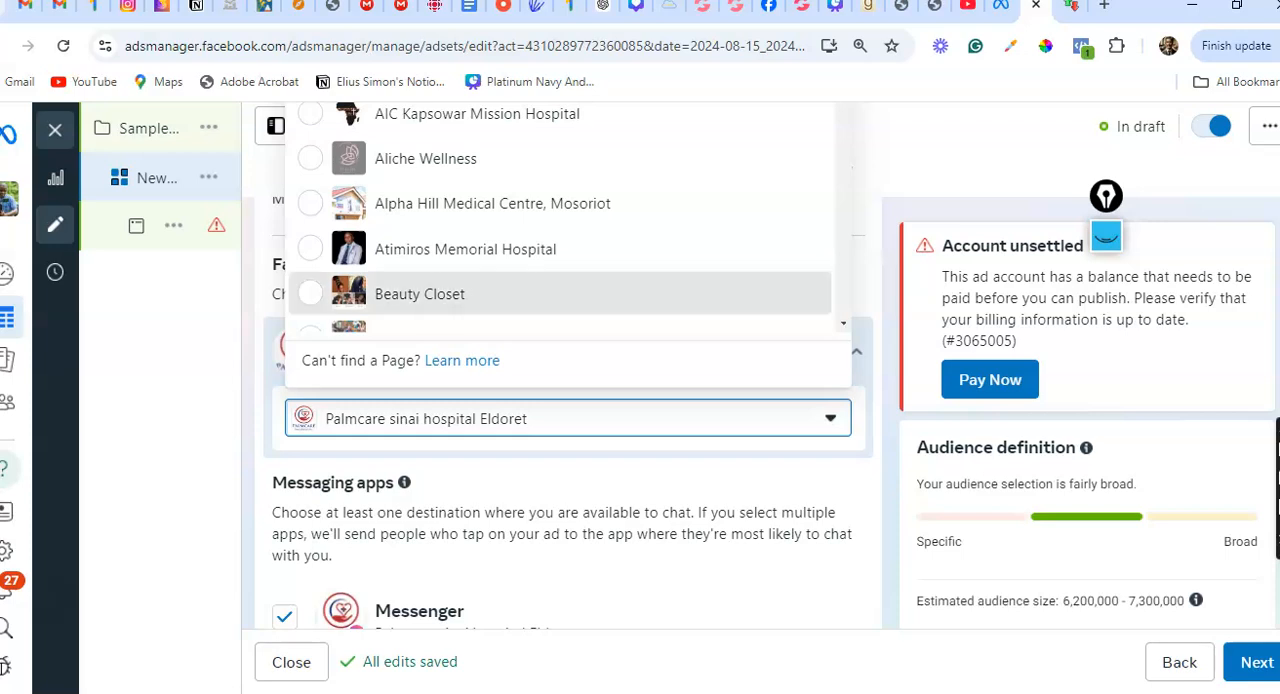
click(420, 294)
Set the ad set's daily budget to KSh522.00
scroll(568, 420, down, 4)
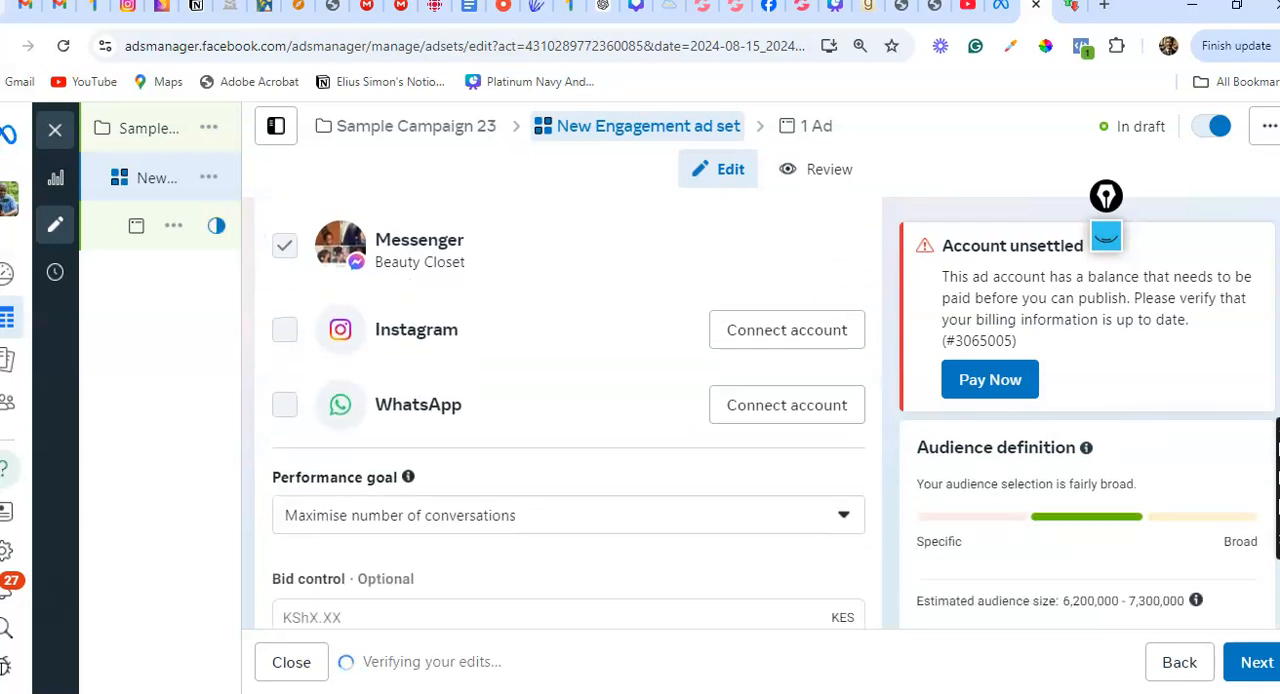
scroll(568, 420, down, 4)
scroll(568, 412, down, 1)
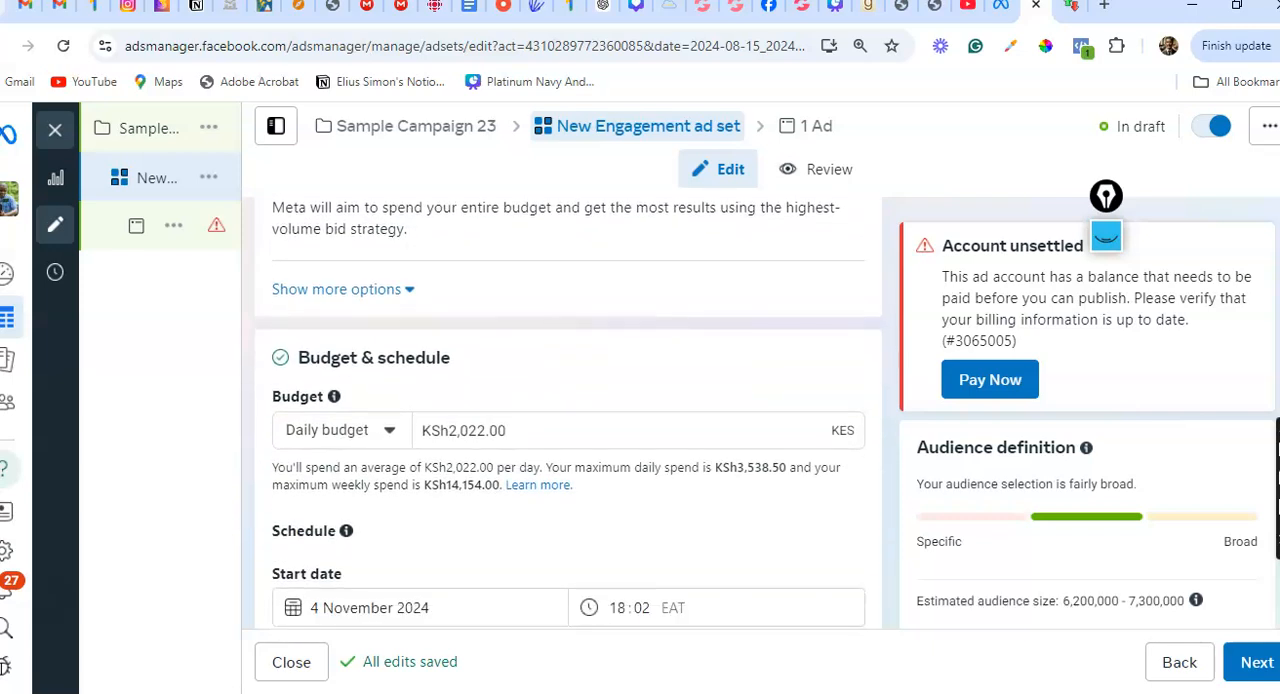
scroll(568, 412, up, 1)
scroll(568, 412, down, 1)
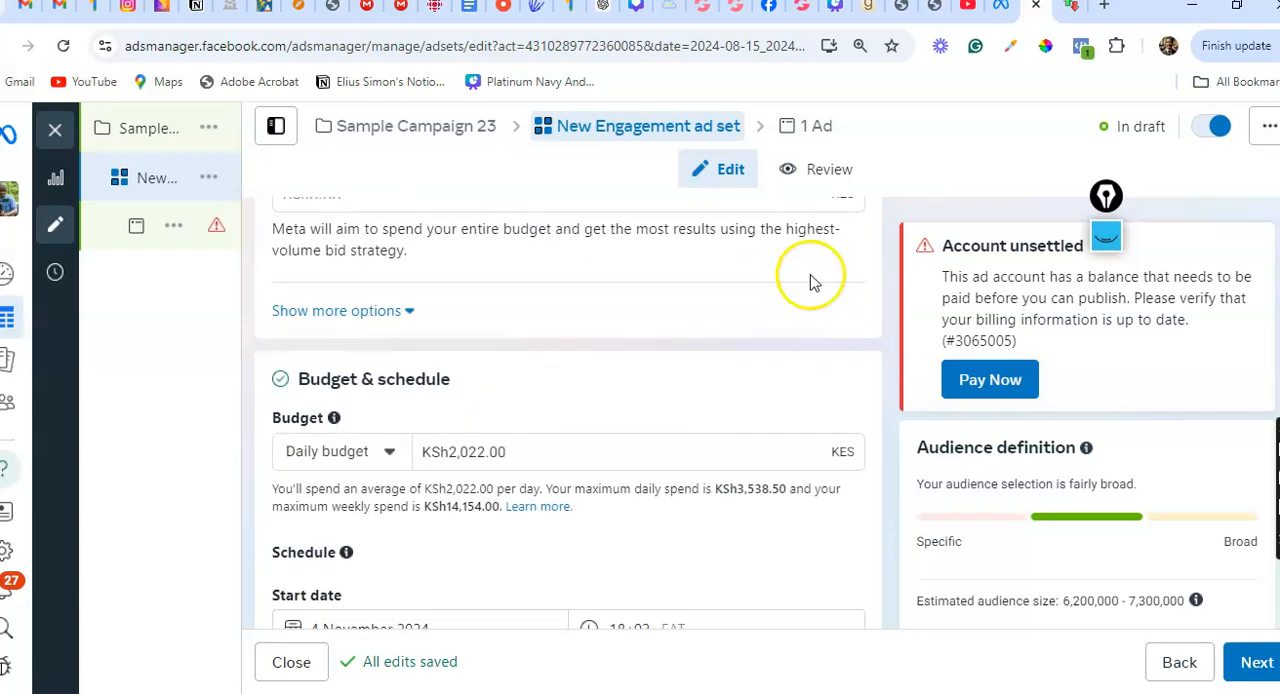
click(463, 452)
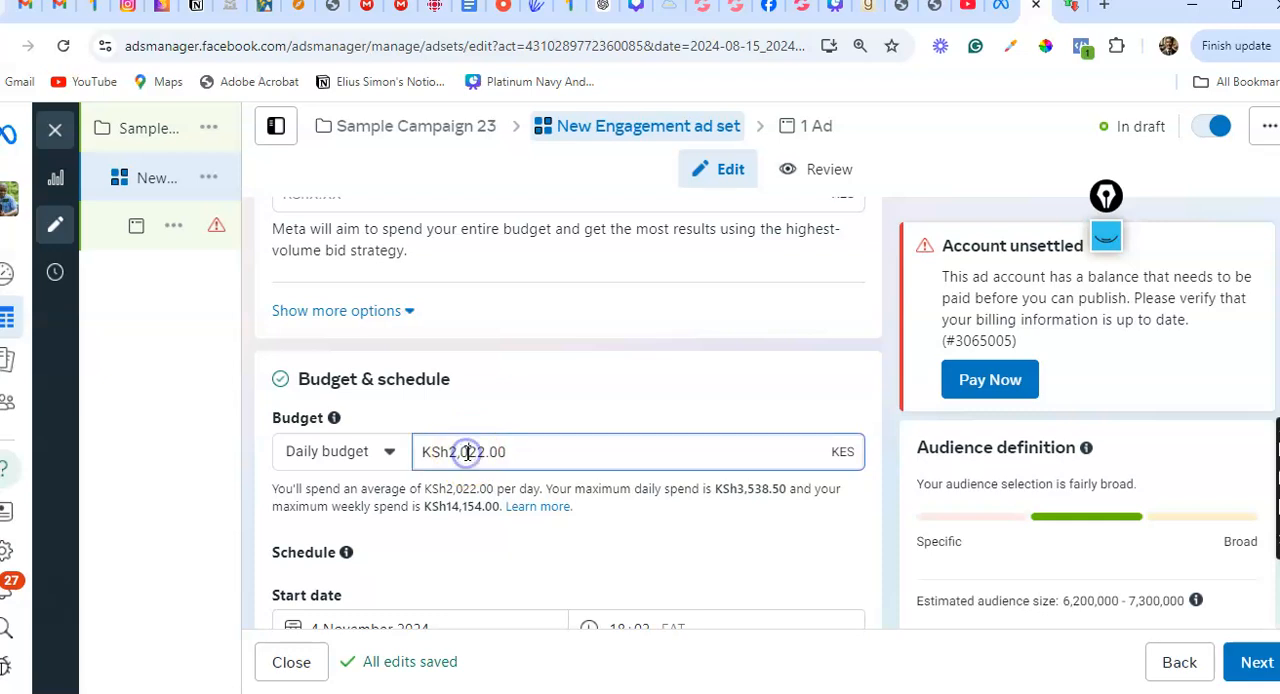
drag(463, 452, 452, 455)
text(5)
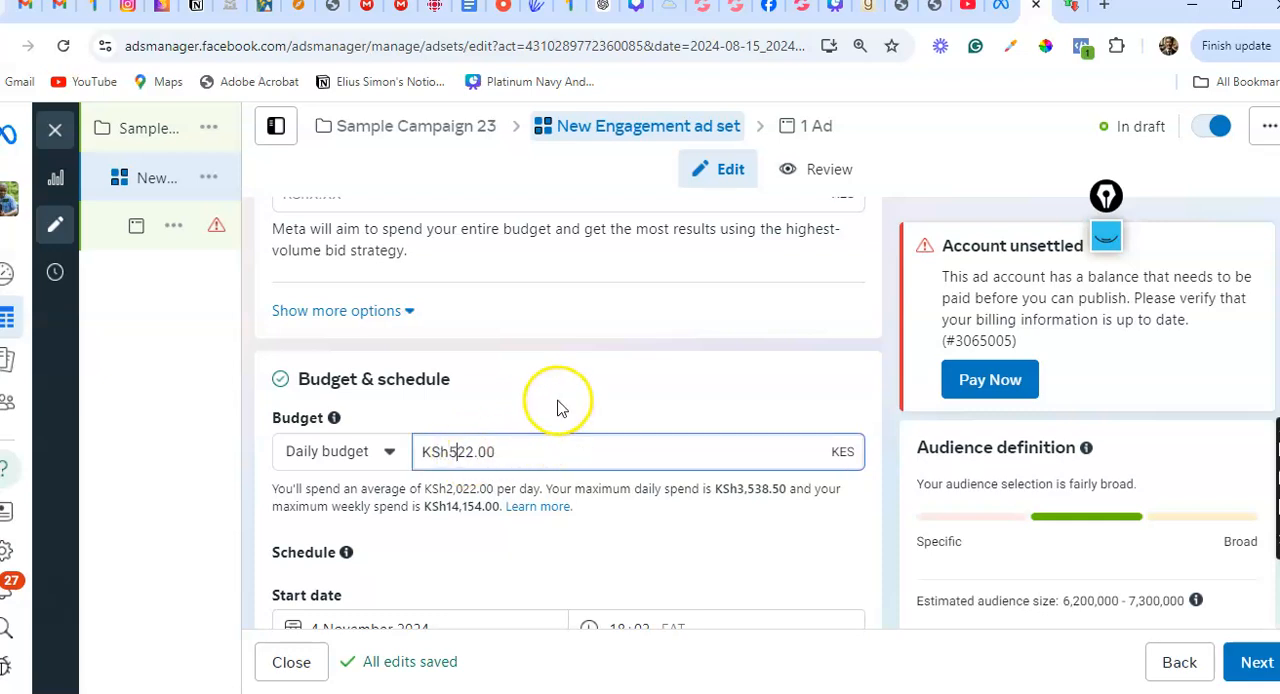
click(558, 404)
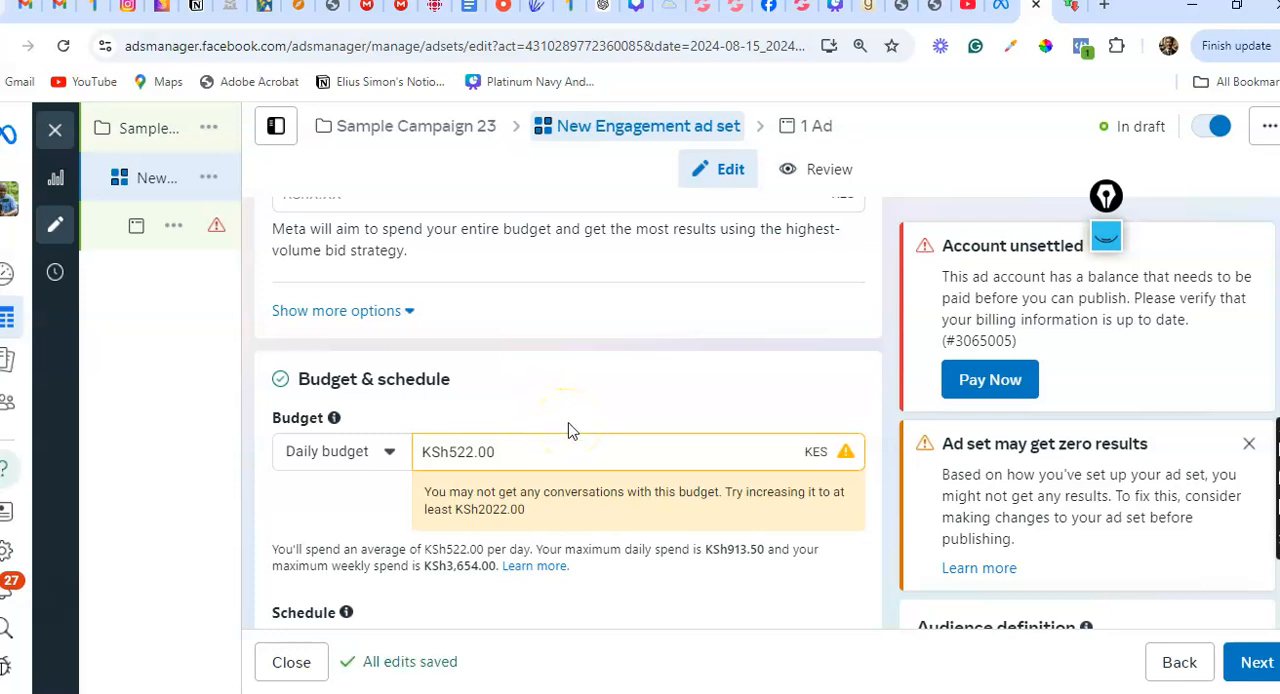
click(457, 450)
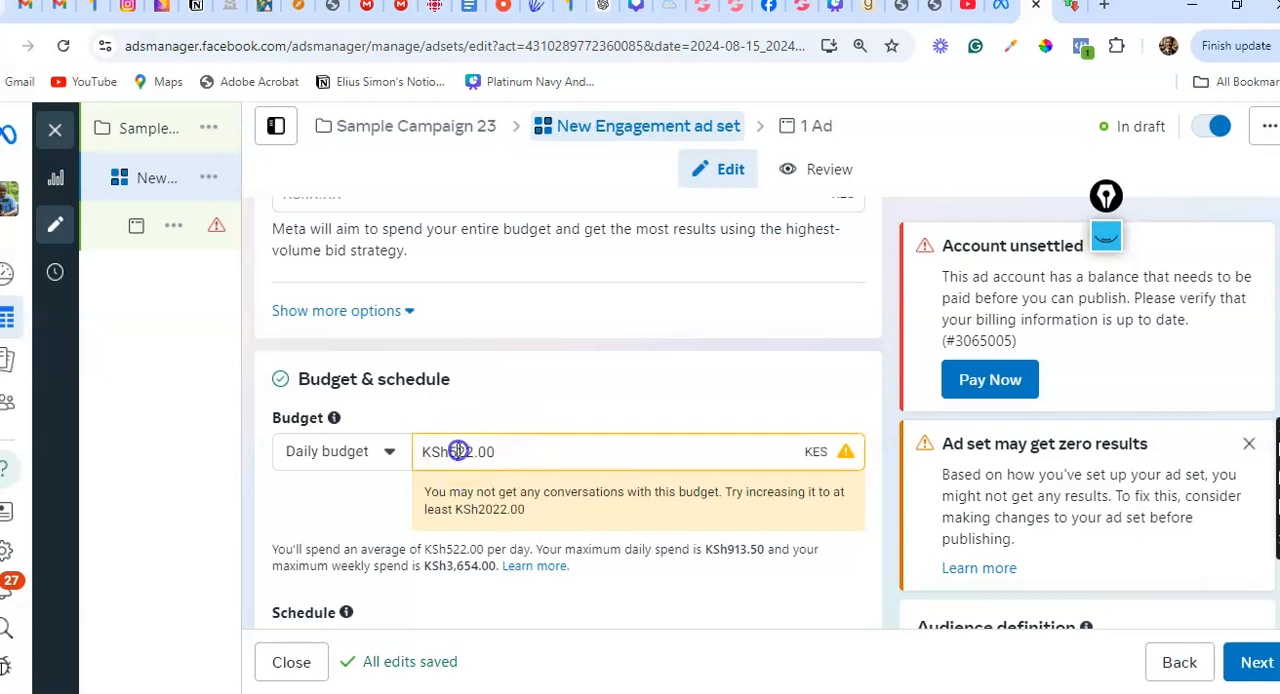
Try an end date of 30 November 2024 in the ad set's schedule
scroll(458, 450, down, 3)
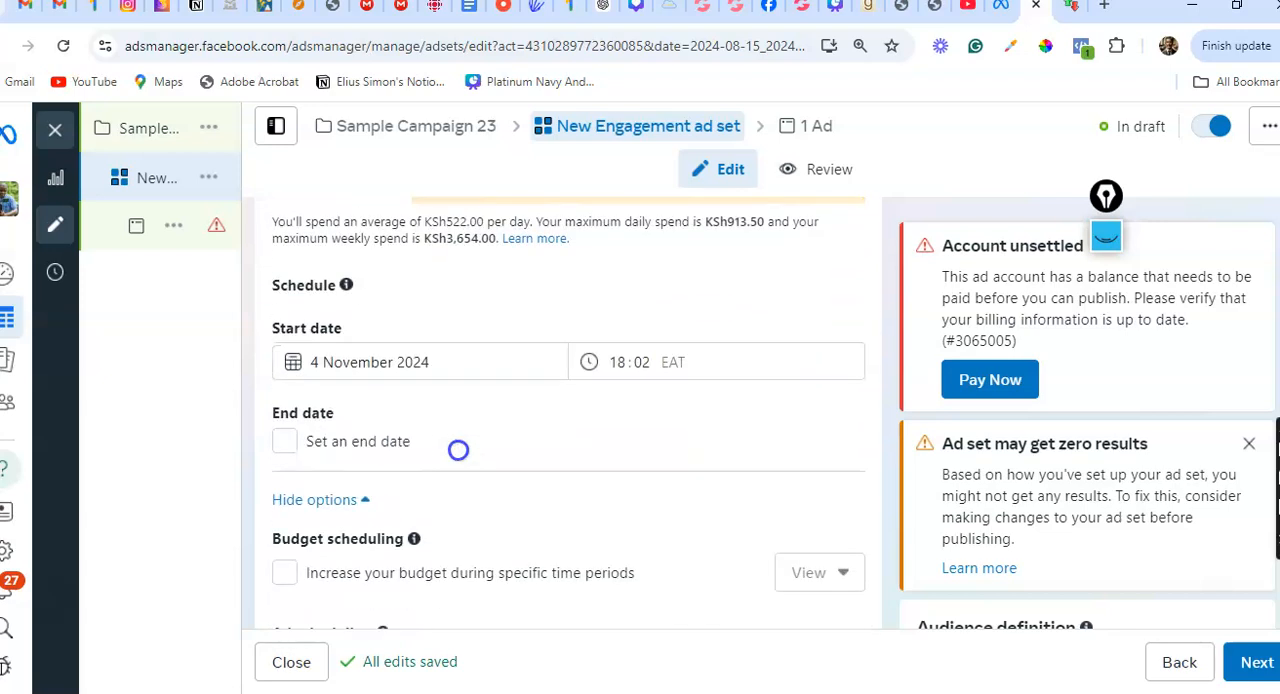
scroll(458, 450, down, 2)
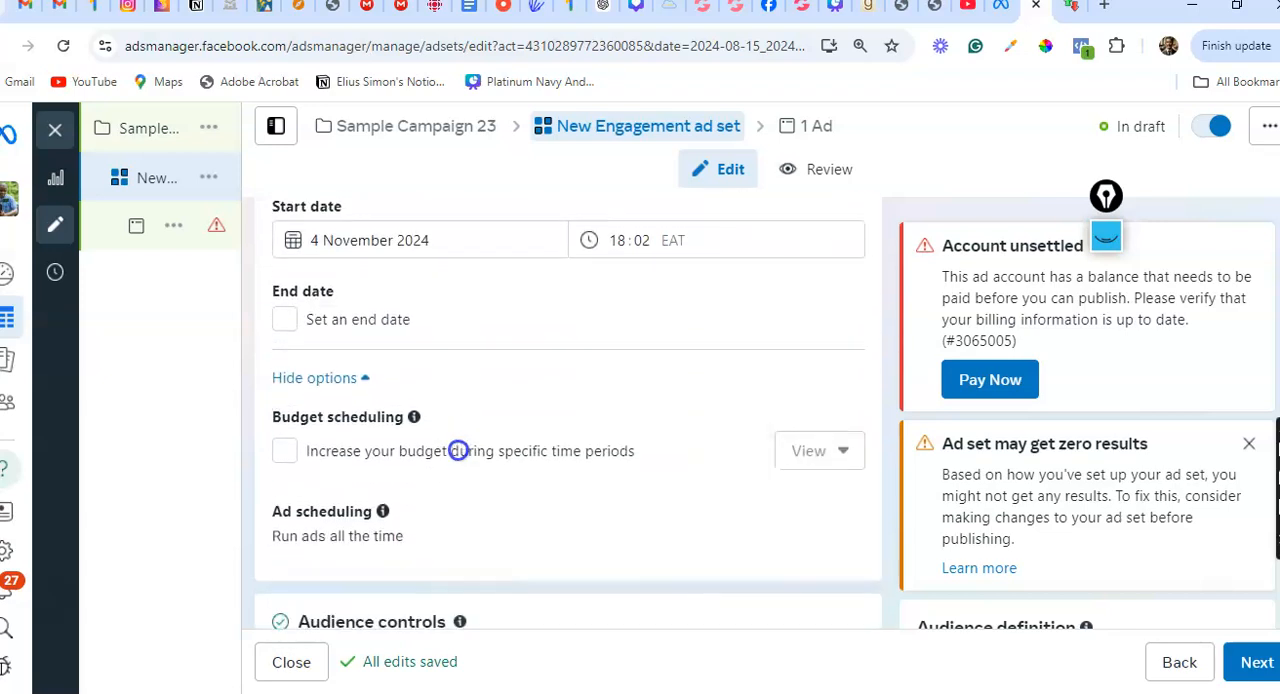
scroll(458, 450, up, 1)
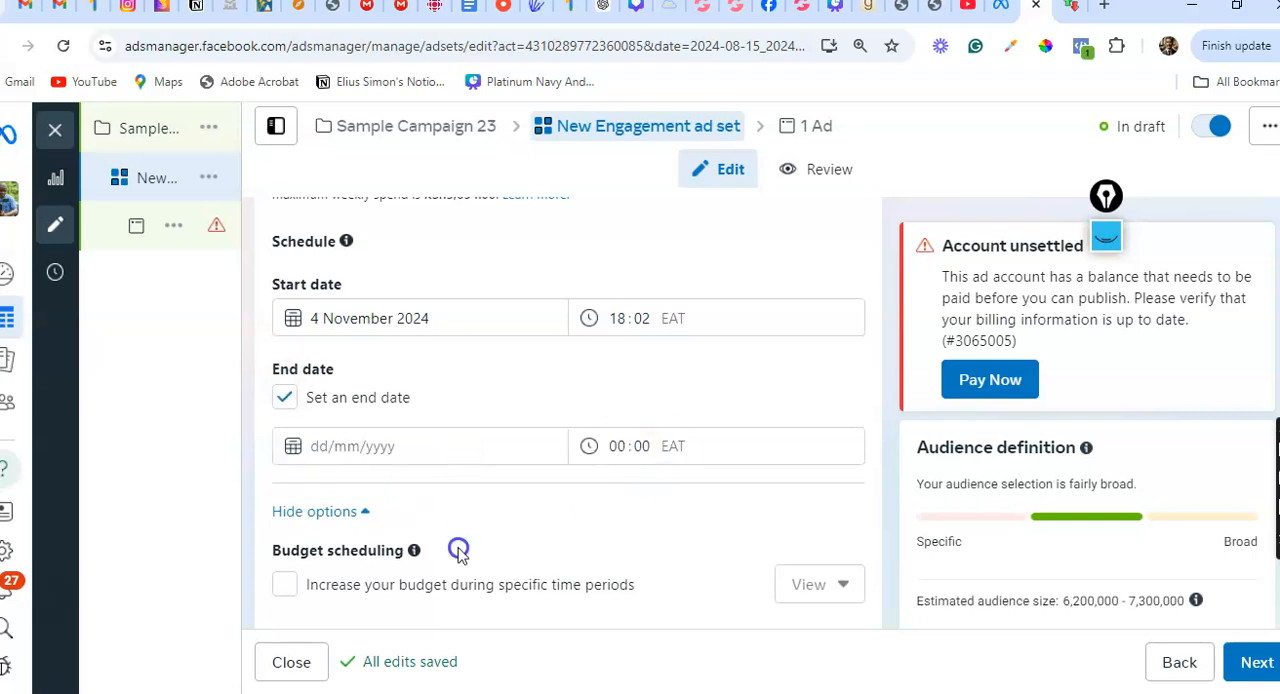
click(354, 446)
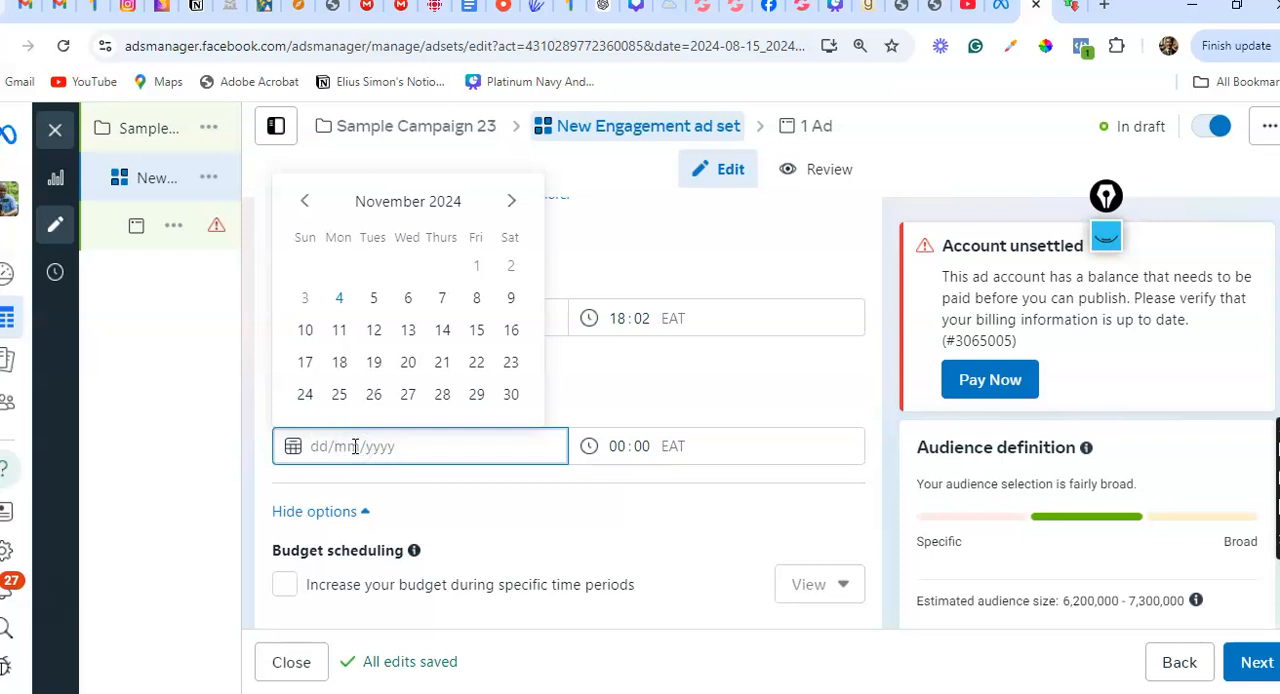
click(513, 396)
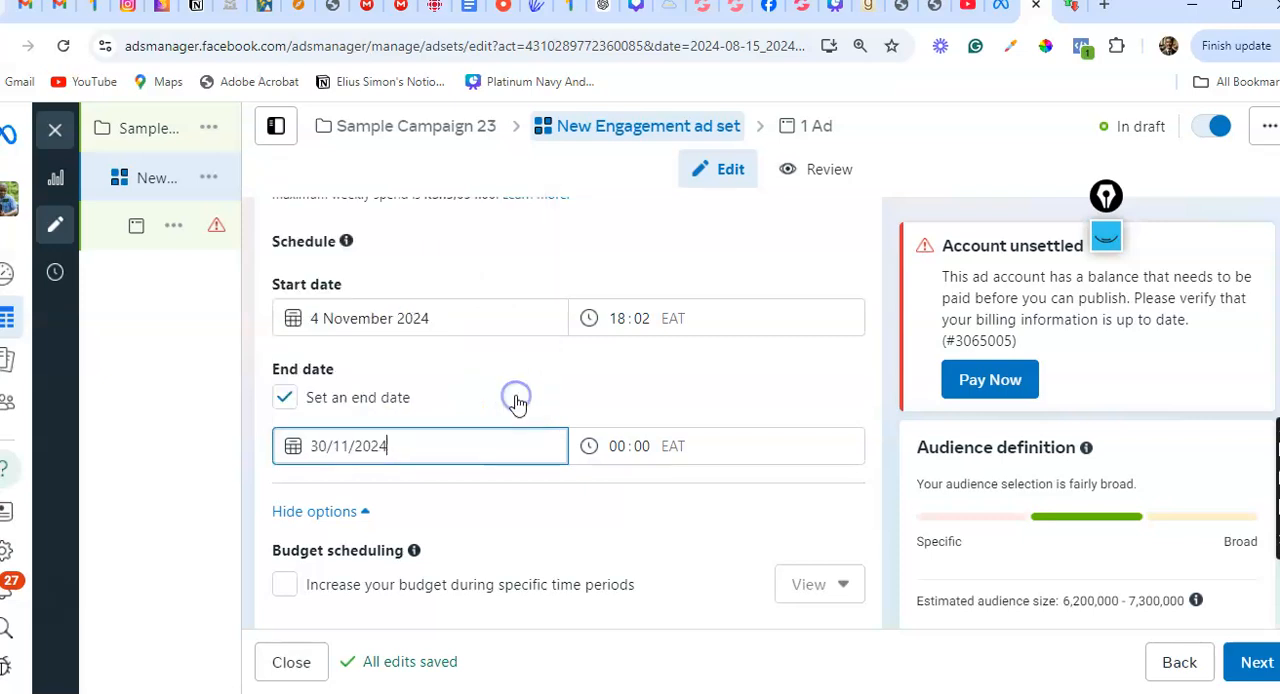
click(647, 398)
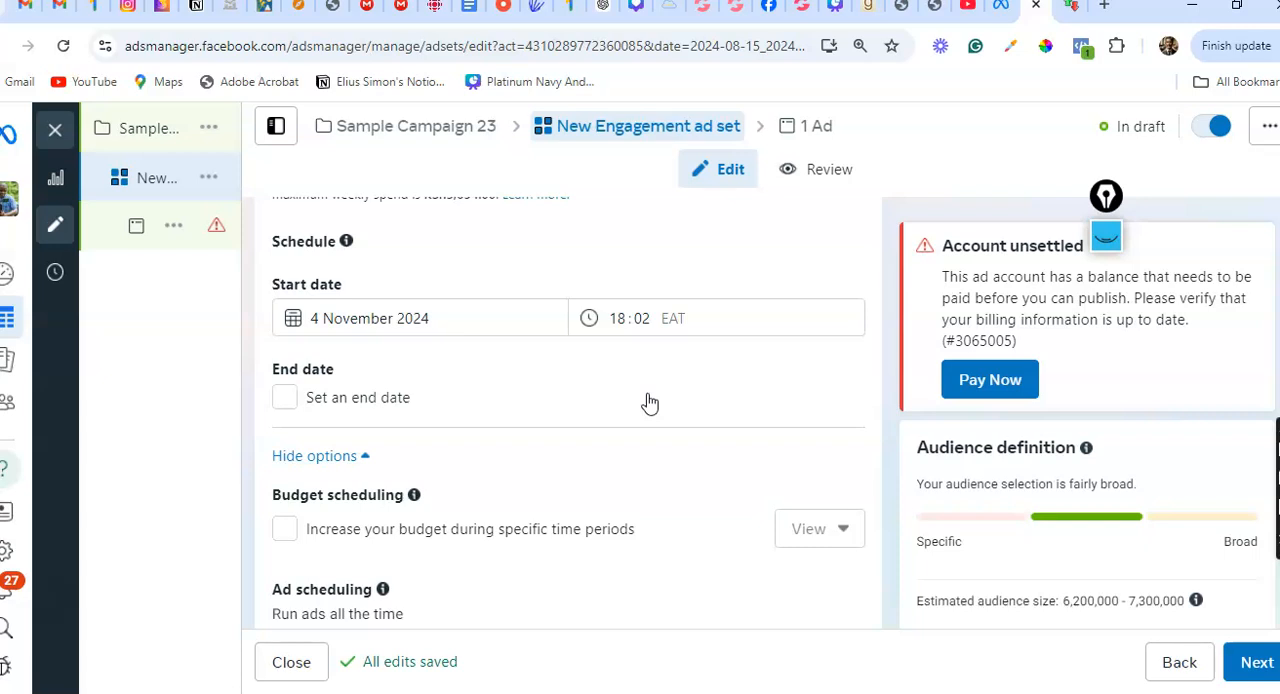
click(284, 397)
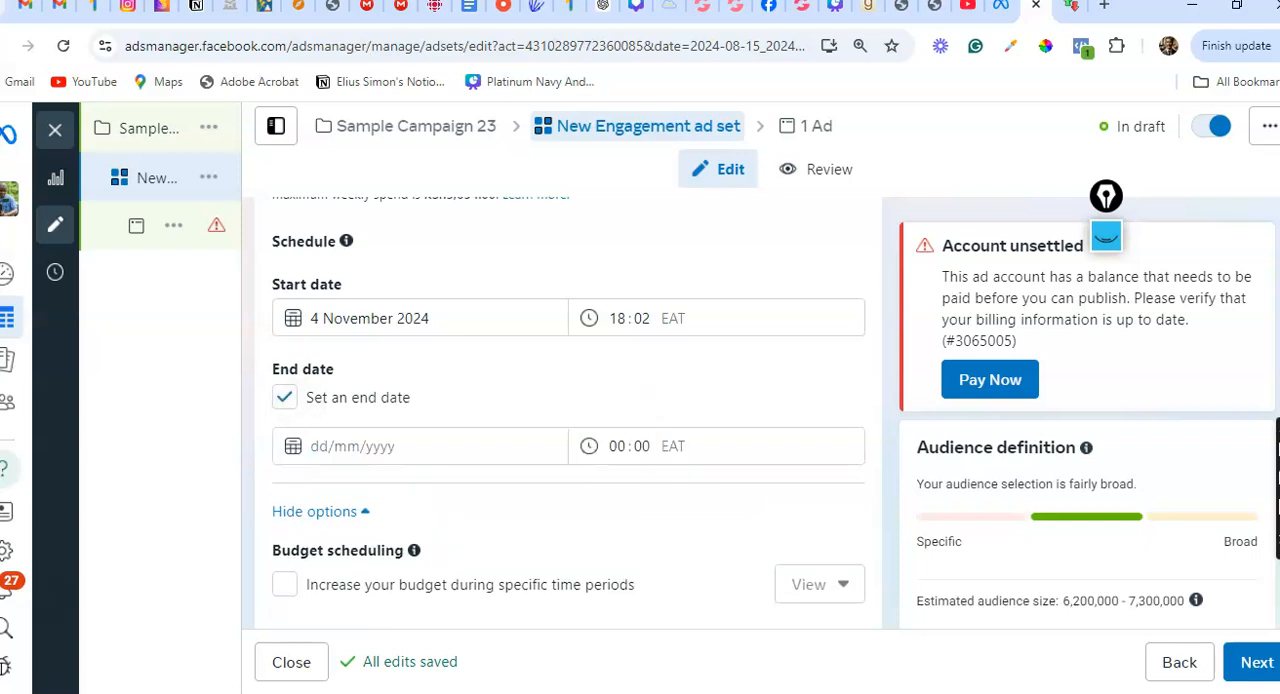
scroll(568, 412, up, 1)
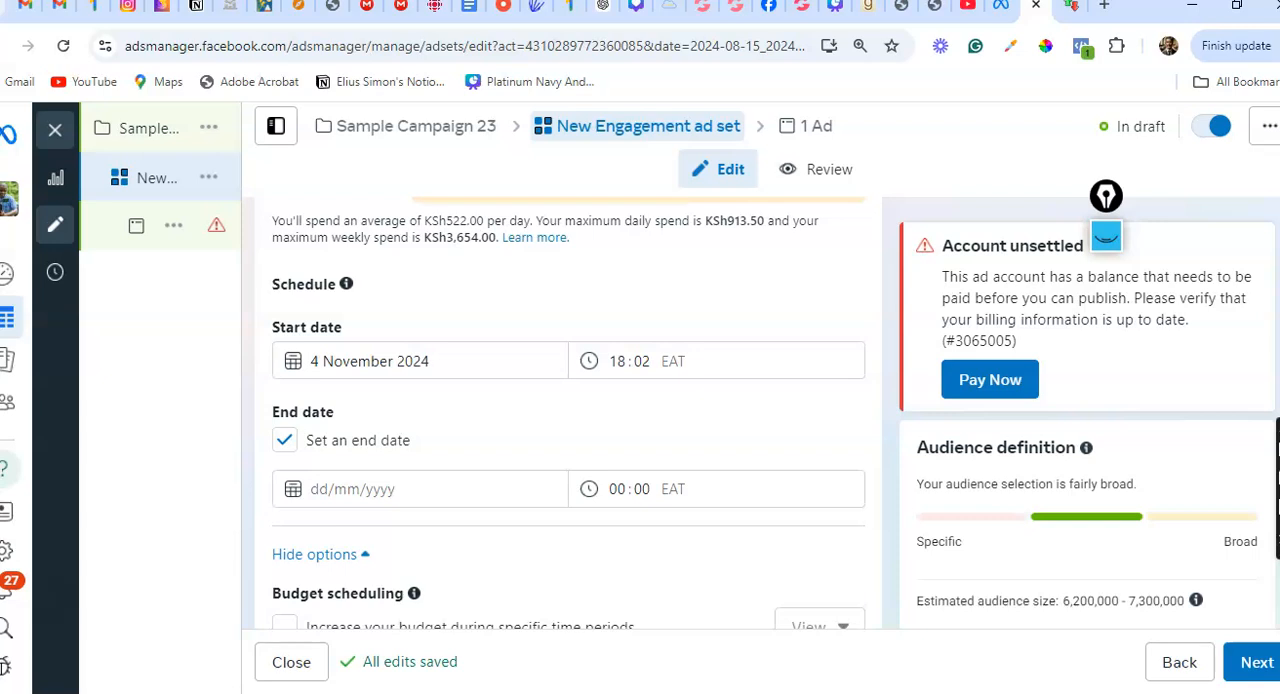
click(284, 440)
Check the time left on the online countdown and return to the ad set's audience settings
scroll(568, 412, down, 4)
scroll(568, 412, down, 3)
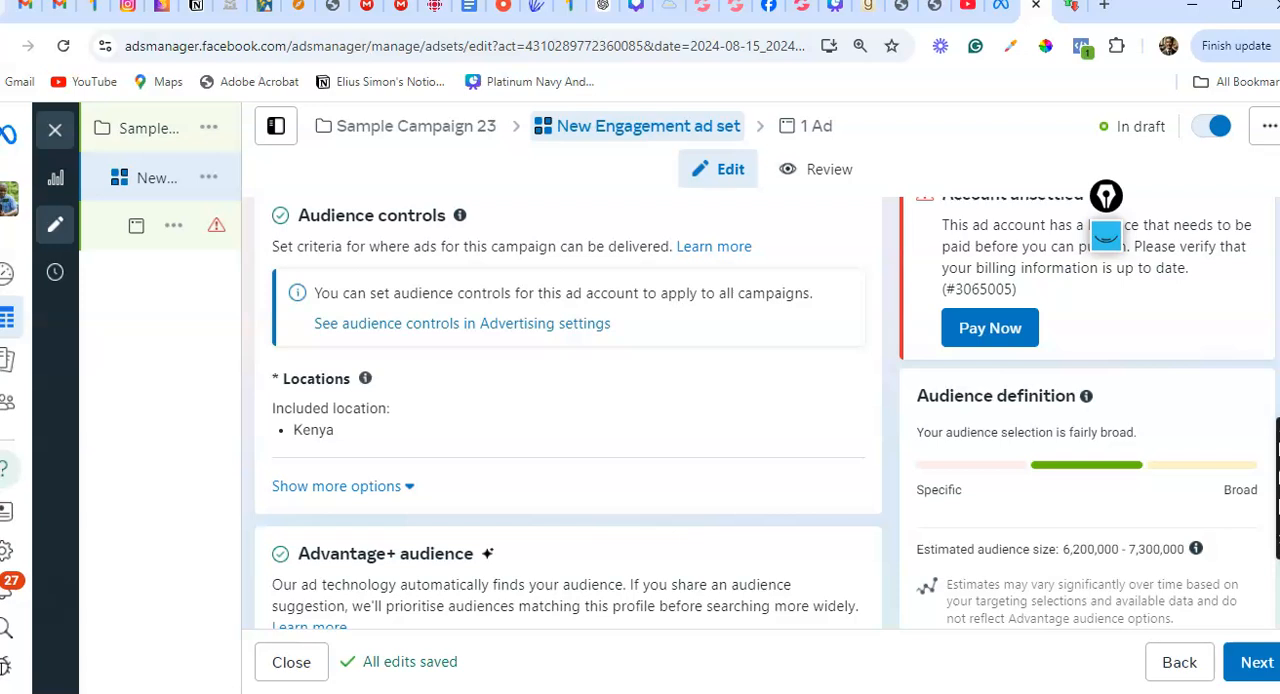
key(ctrl+Tab)
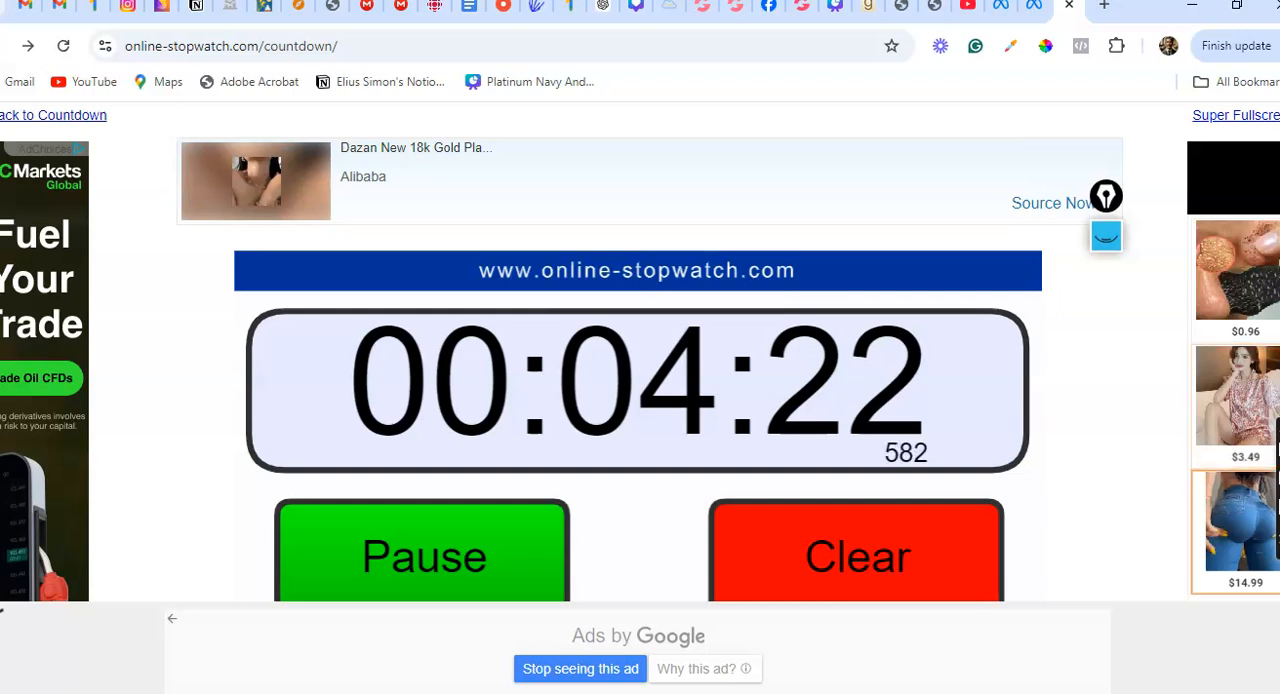
key(ctrl+shift+Tab)
Target the cities Kisumu, Nyanza Province and Nakuru, Rift Valley Province in the ad set's audience locations
scroll(1106, 215, down, 3)
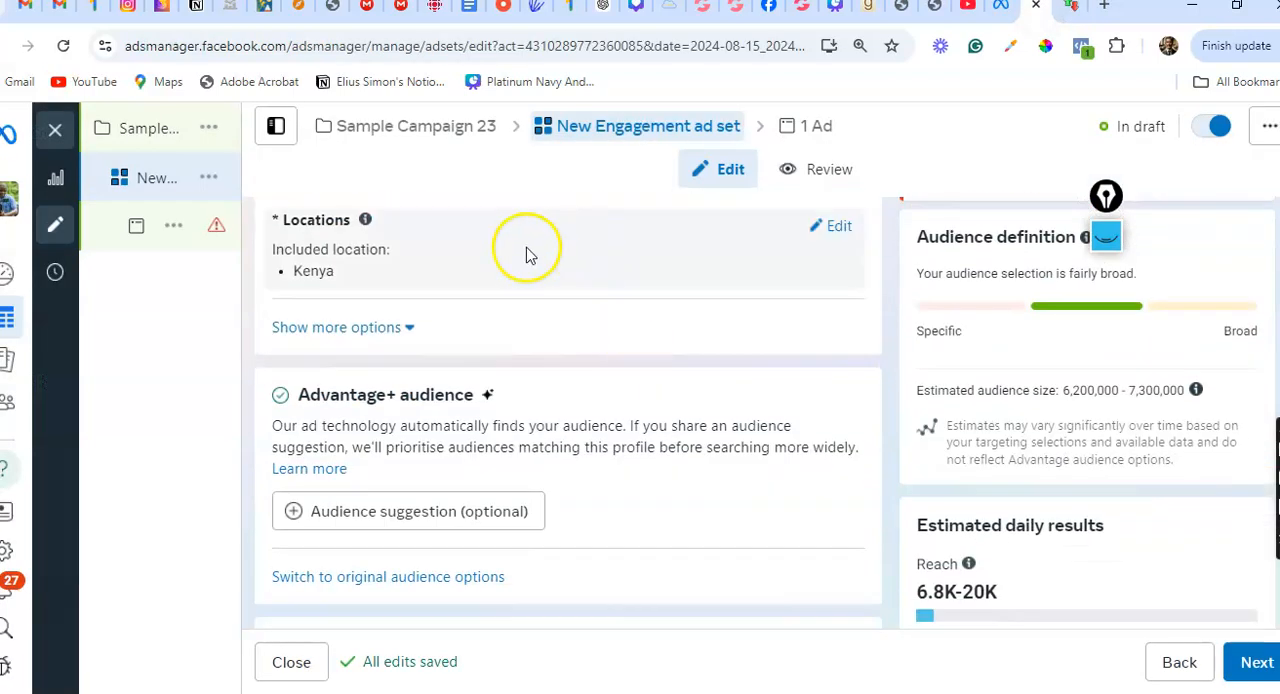
click(838, 230)
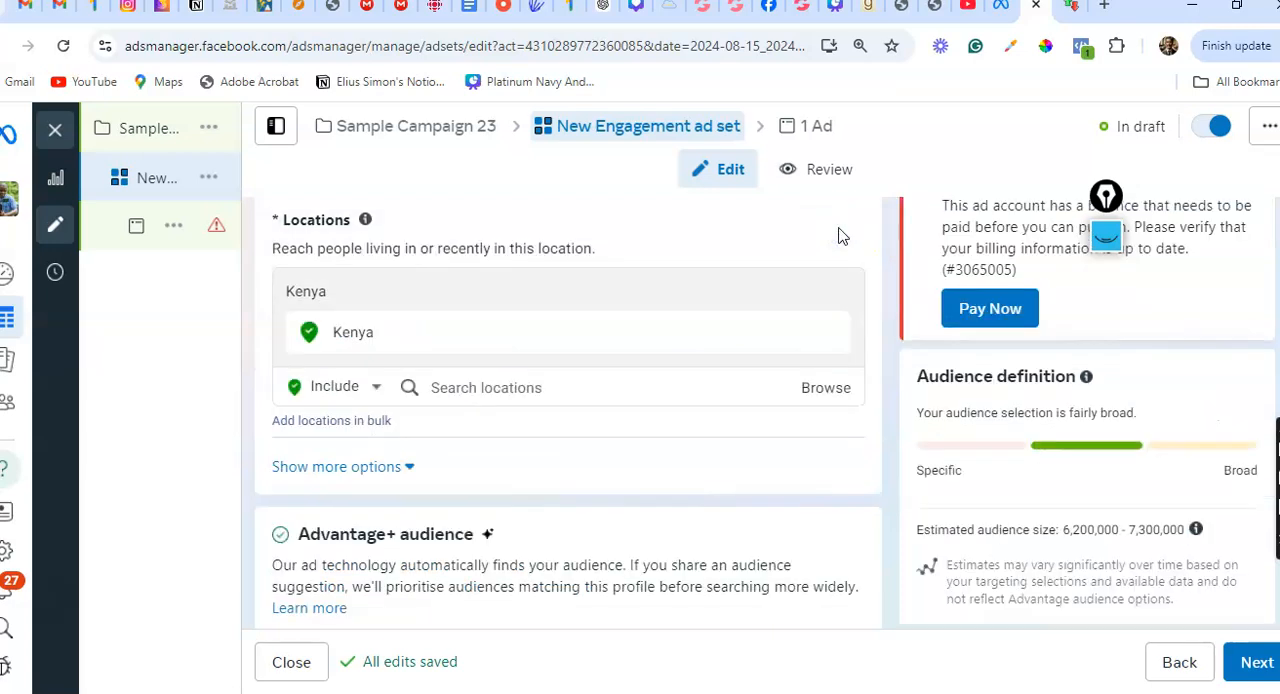
click(465, 387)
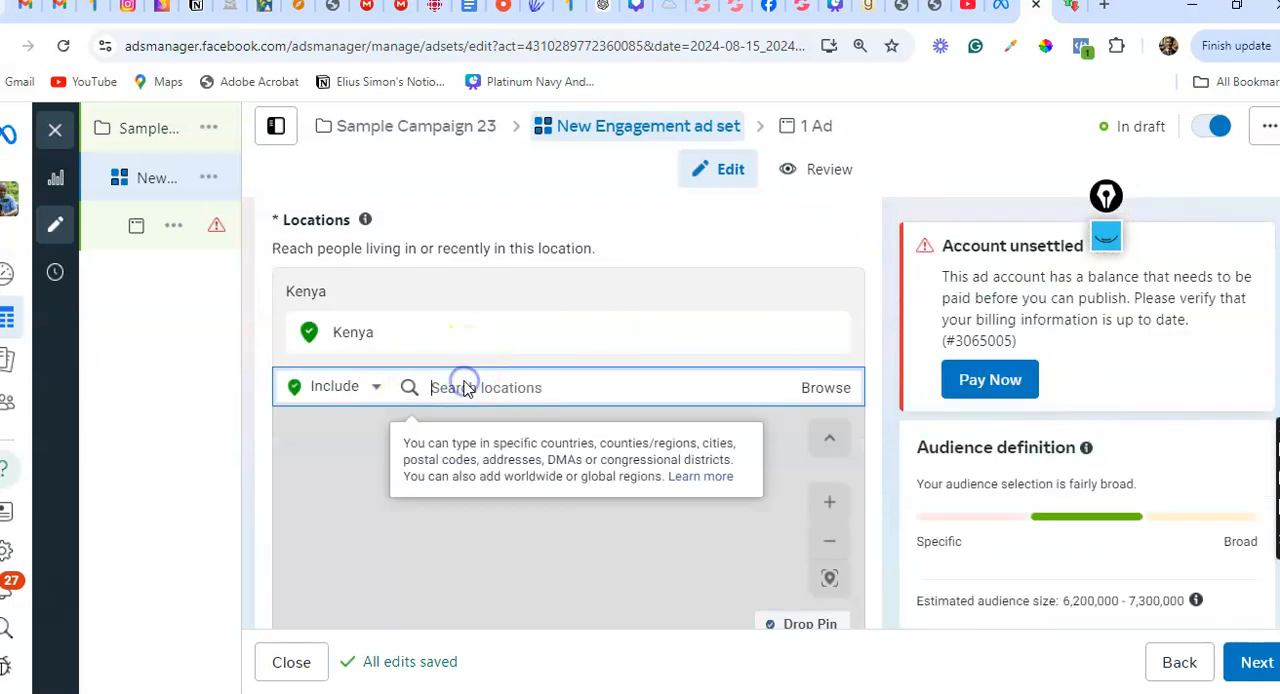
text(Kisumu)
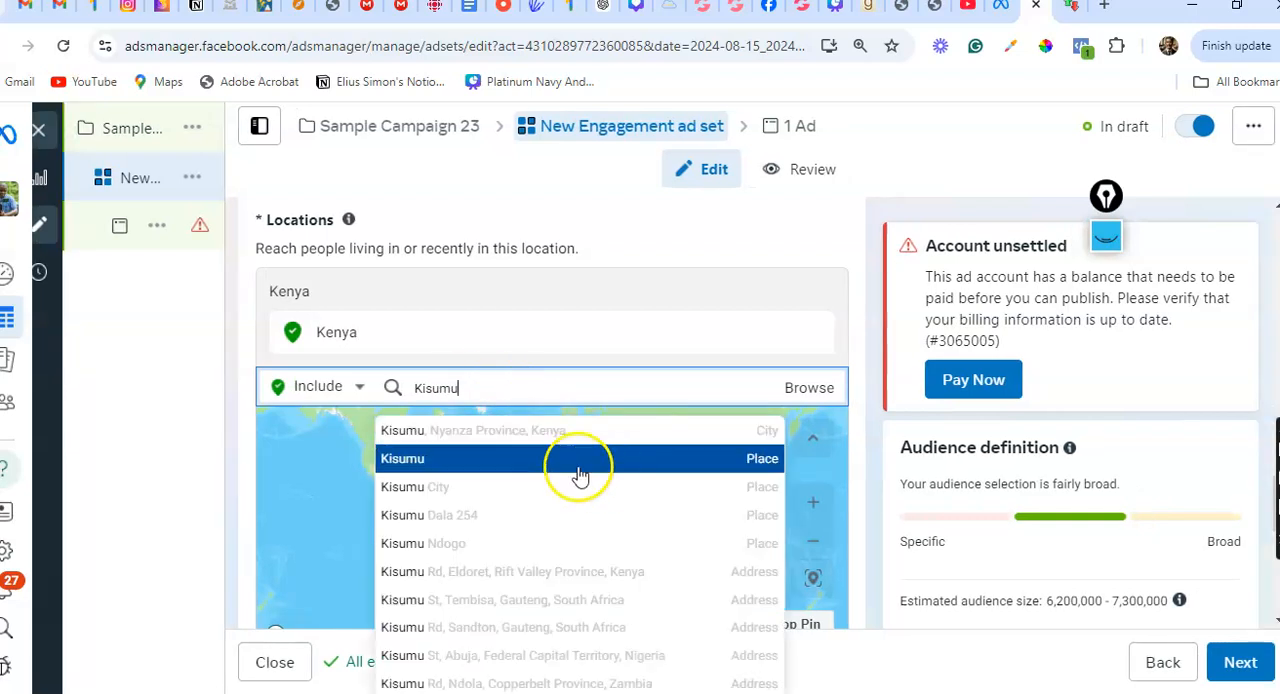
click(508, 431)
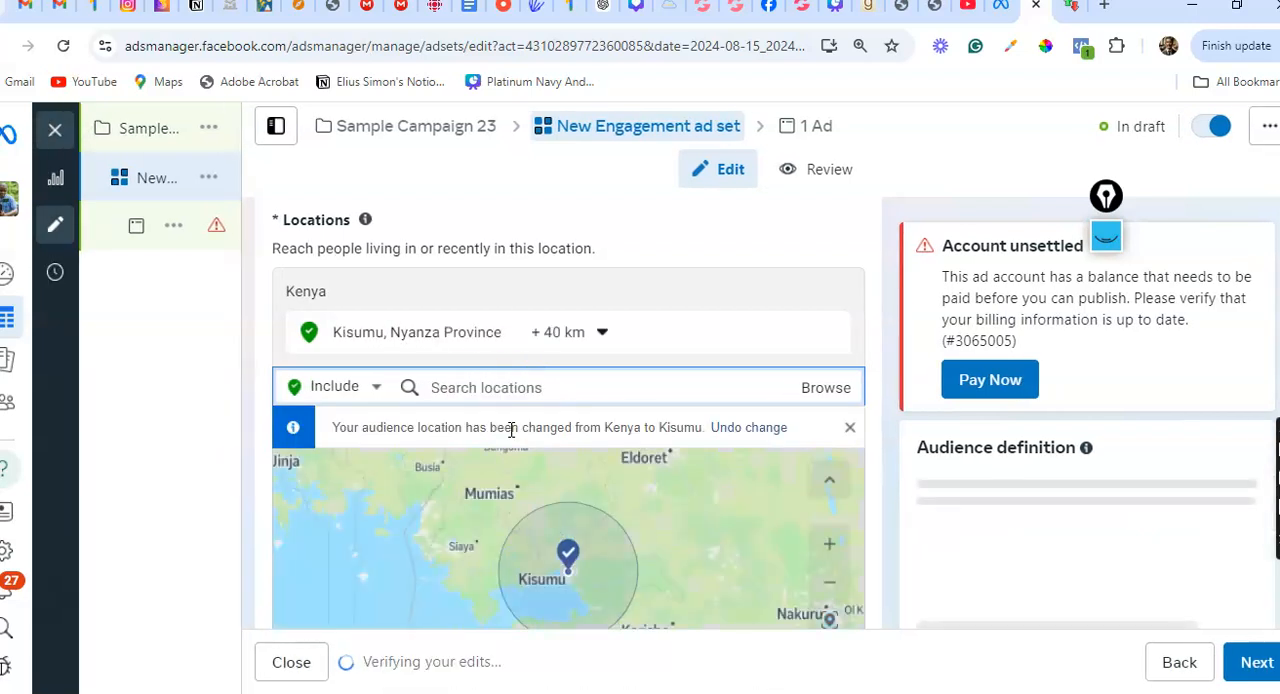
text(Nakuru)
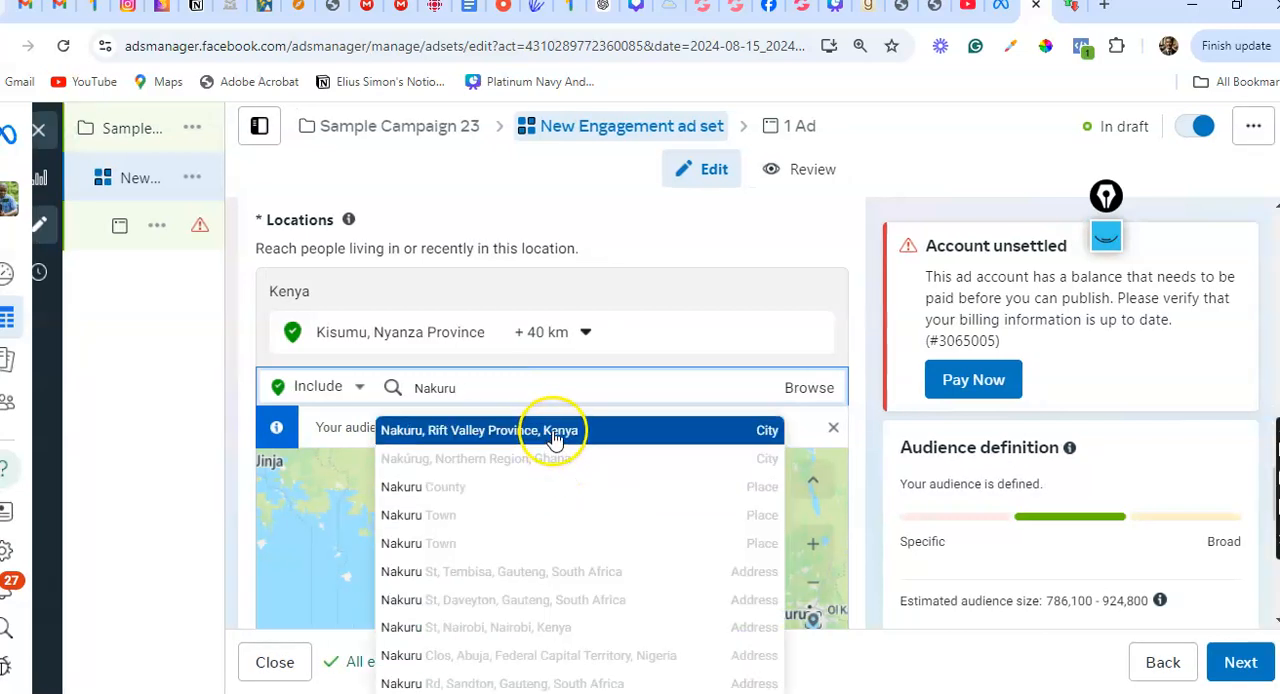
click(553, 430)
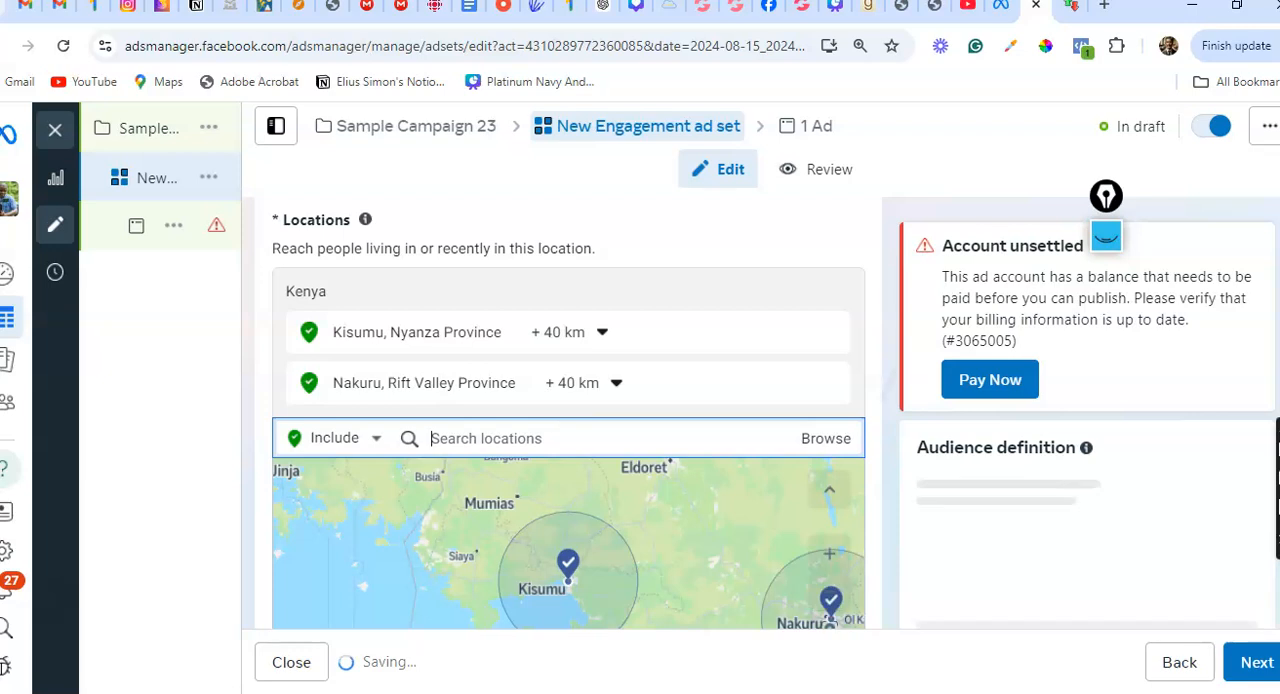
Expand the additional audience control options and review the minimum age, custom audience exclusions and languages
scroll(554, 429, down, 1)
scroll(554, 429, down, 1)
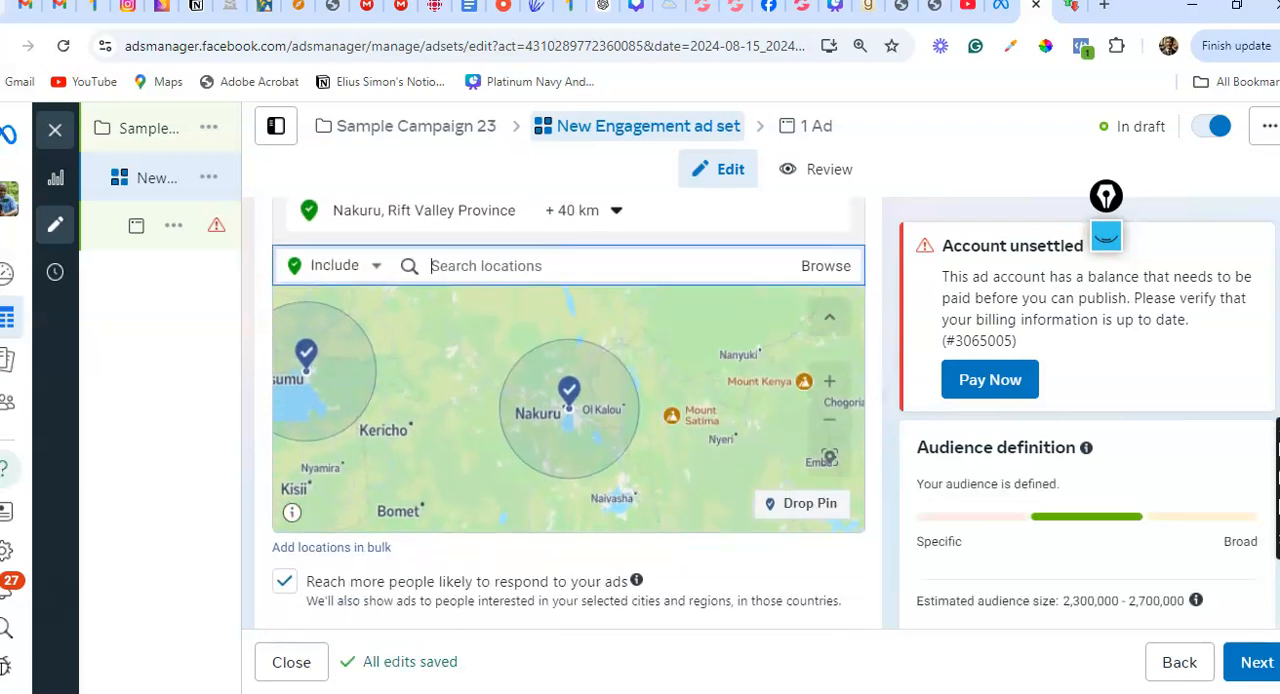
scroll(568, 413, down, 3)
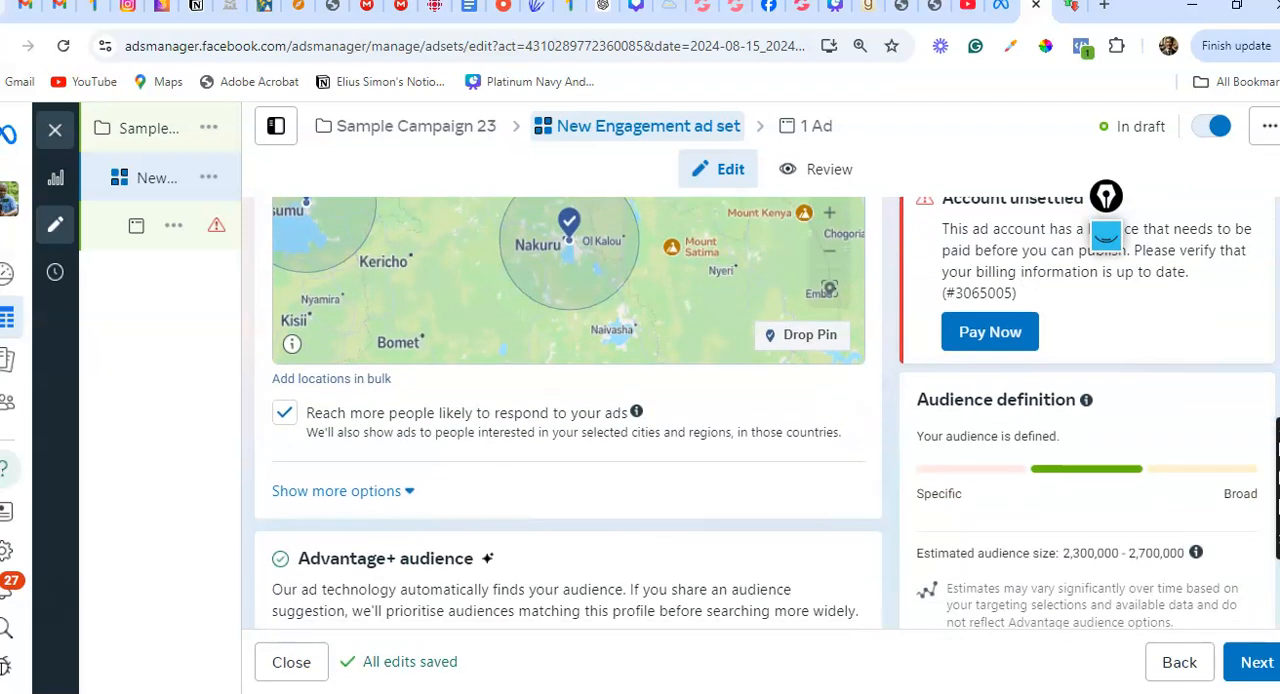
click(343, 400)
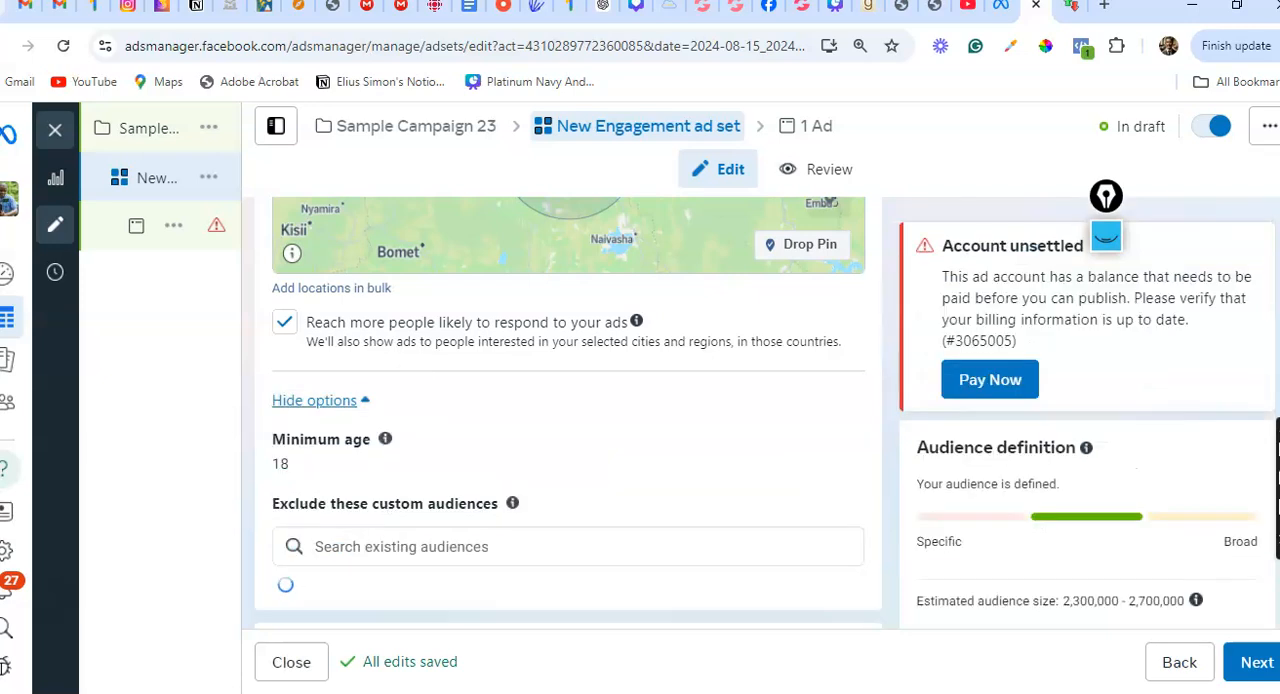
scroll(568, 413, down, 1)
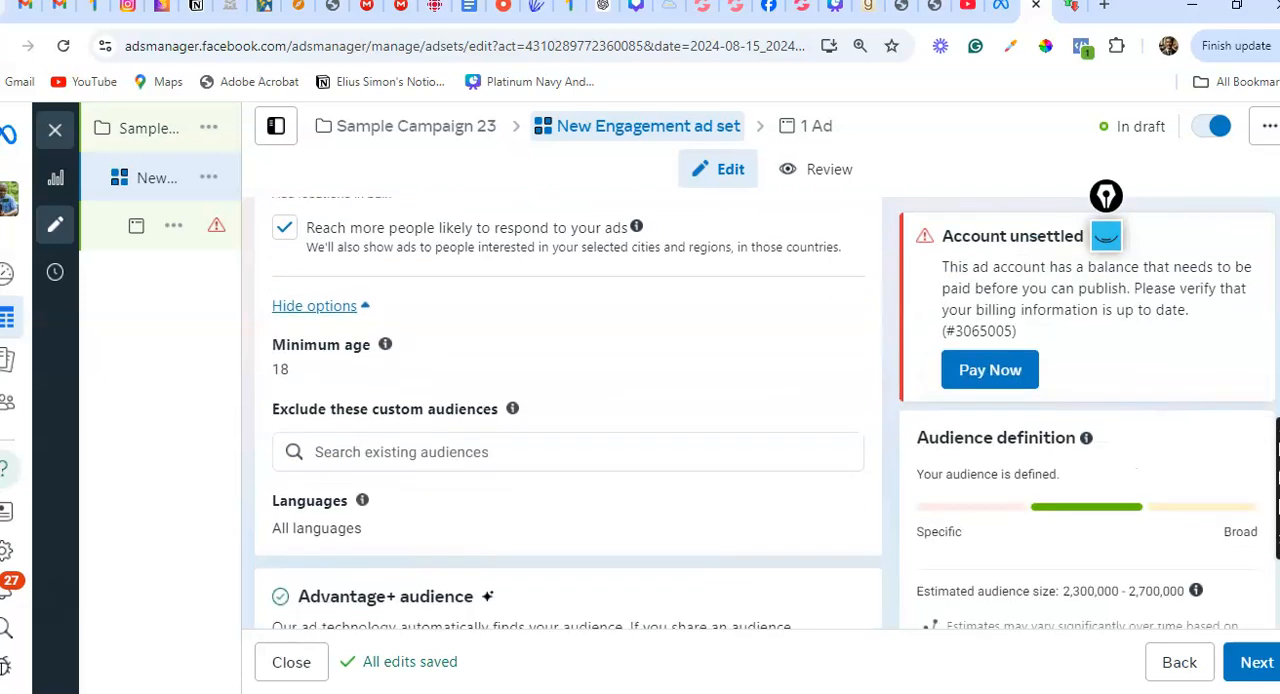
Switch the ad set from Advantage+ audience to the original audience options
scroll(1106, 236, down, 3)
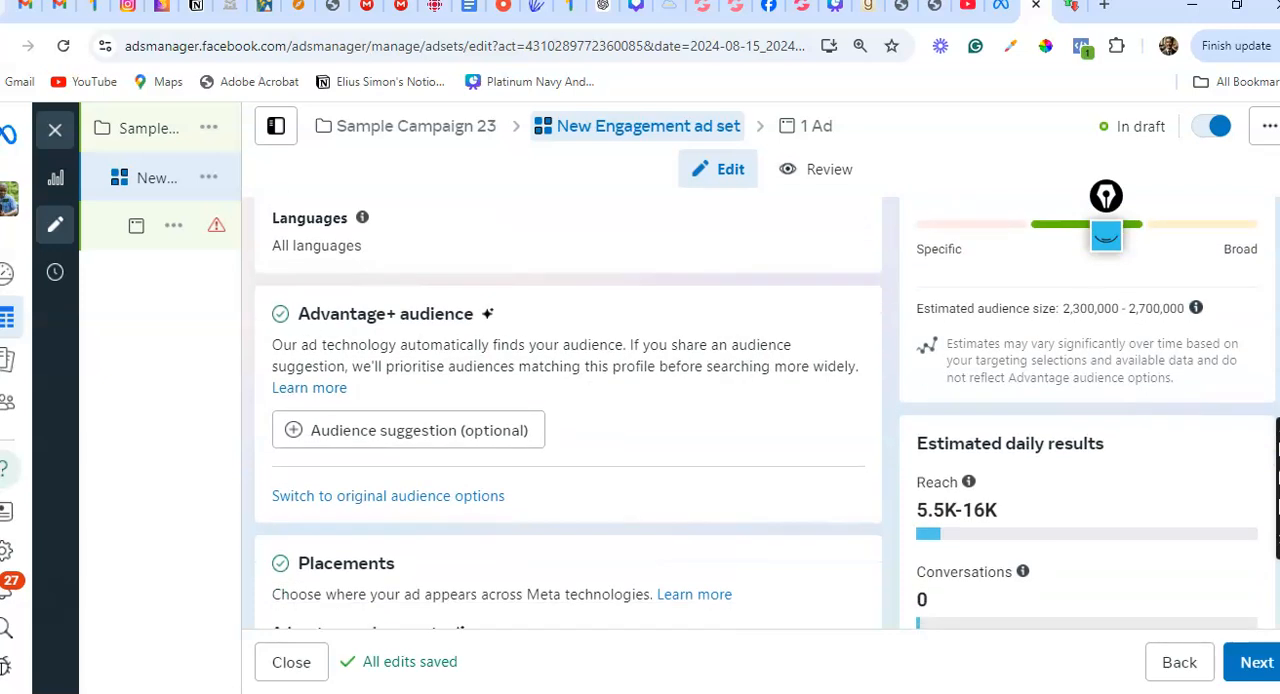
click(434, 497)
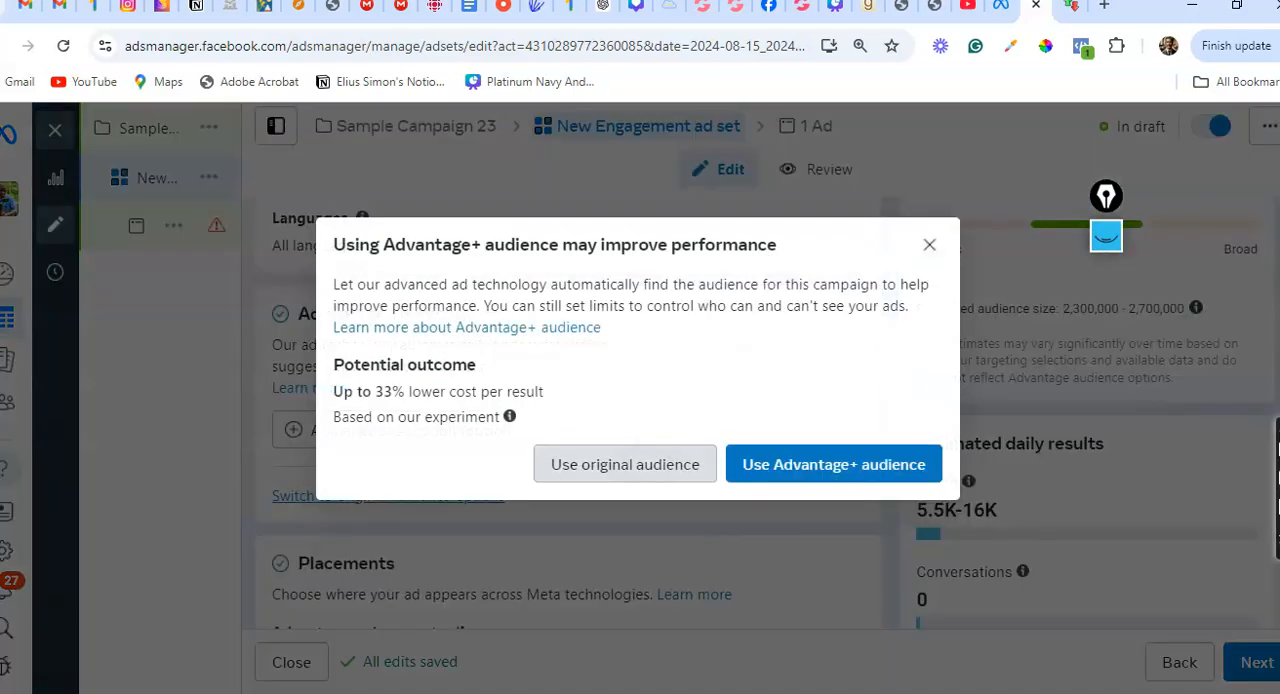
click(625, 464)
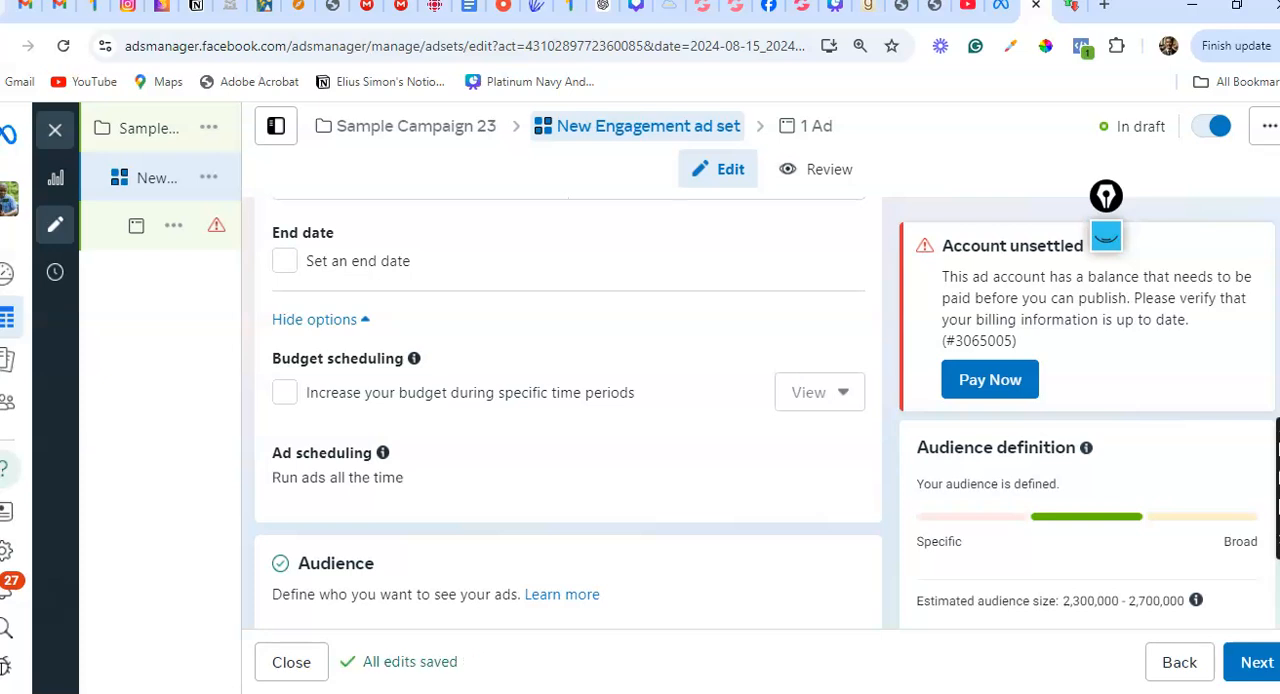
Set the minimum age of the ad set's audience to 23
scroll(568, 413, down, 7)
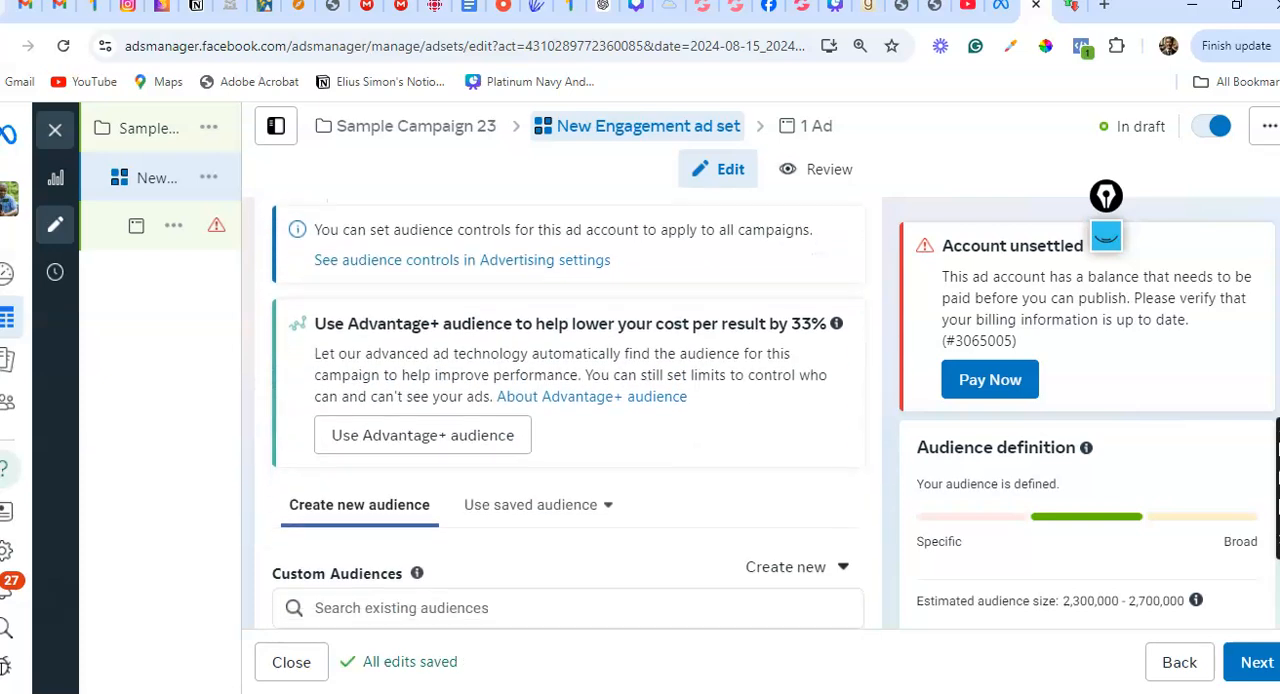
scroll(568, 417, down, 5)
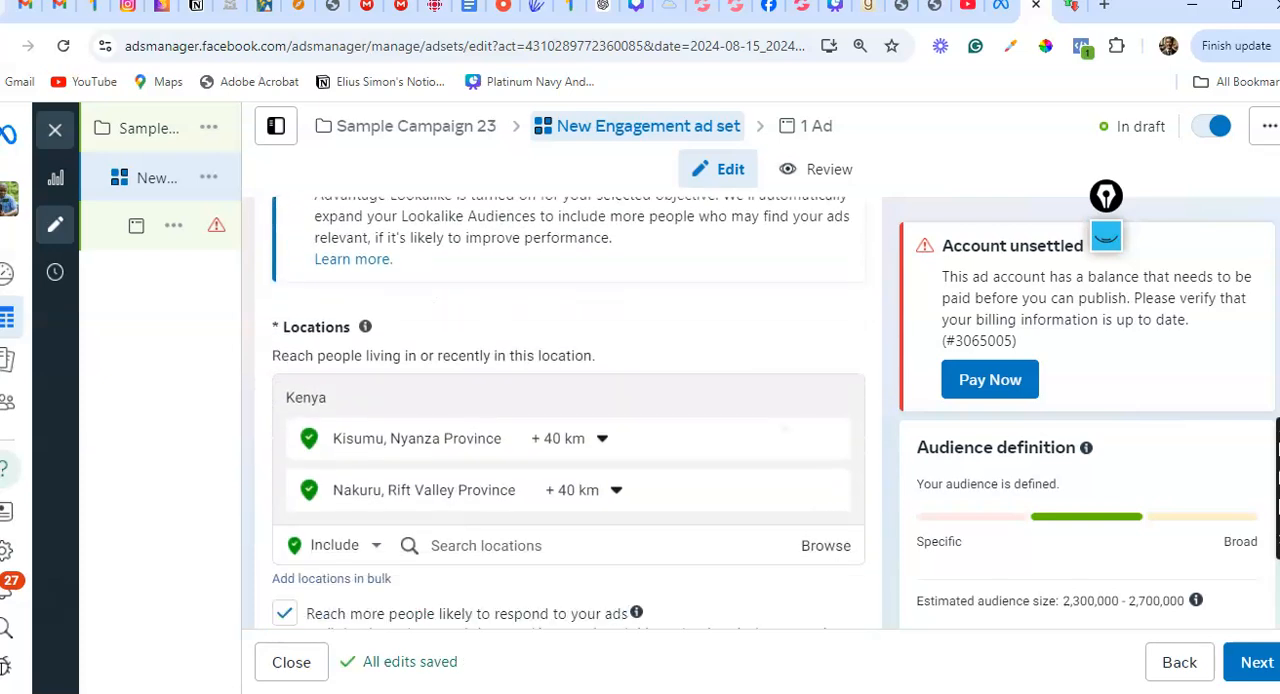
scroll(568, 413, down, 4)
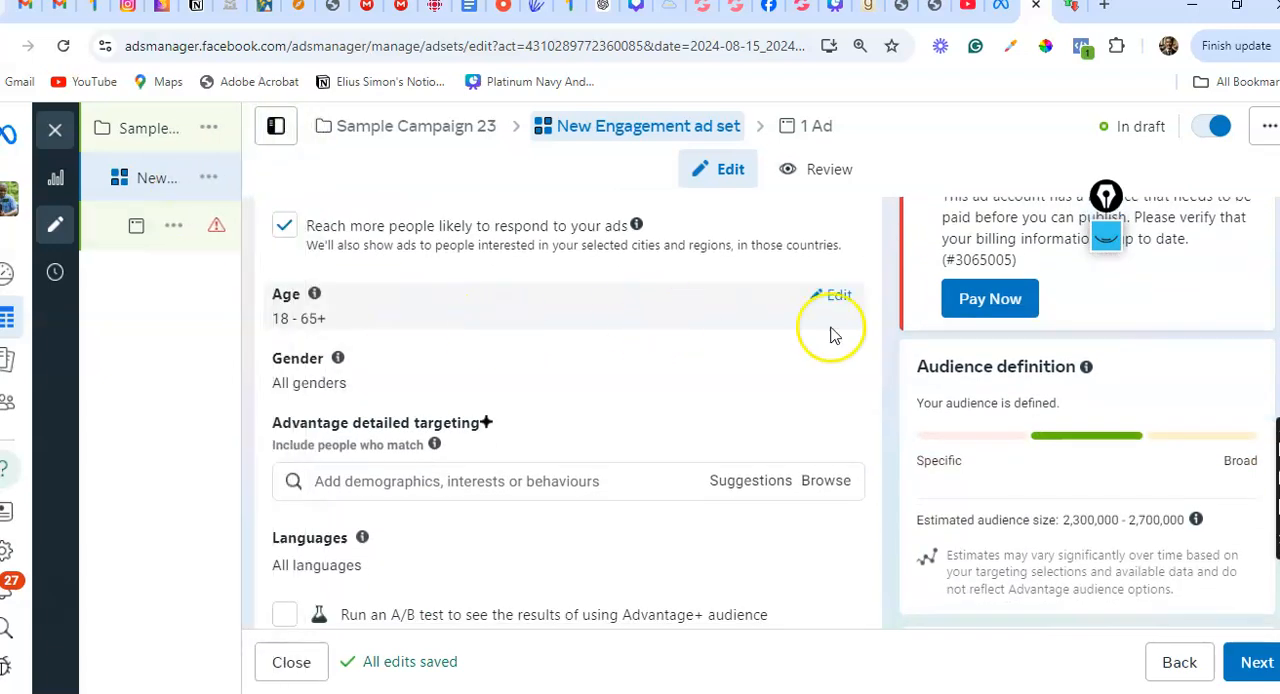
click(836, 295)
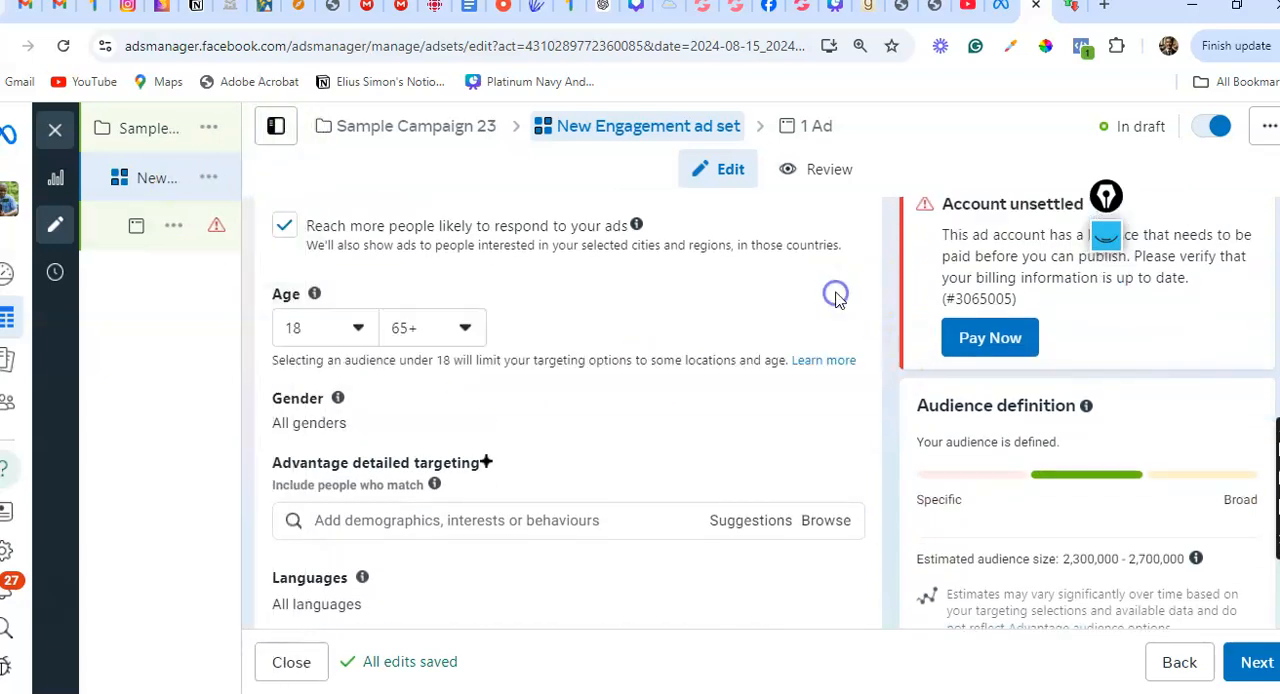
click(355, 328)
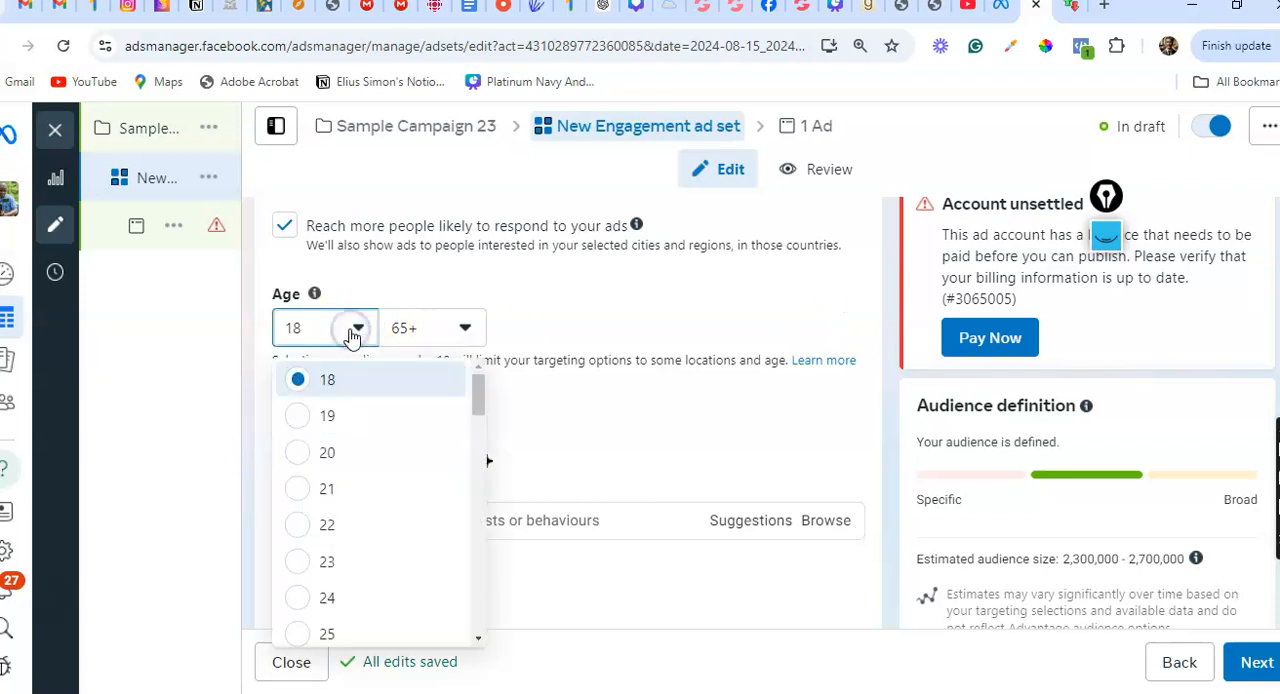
click(303, 563)
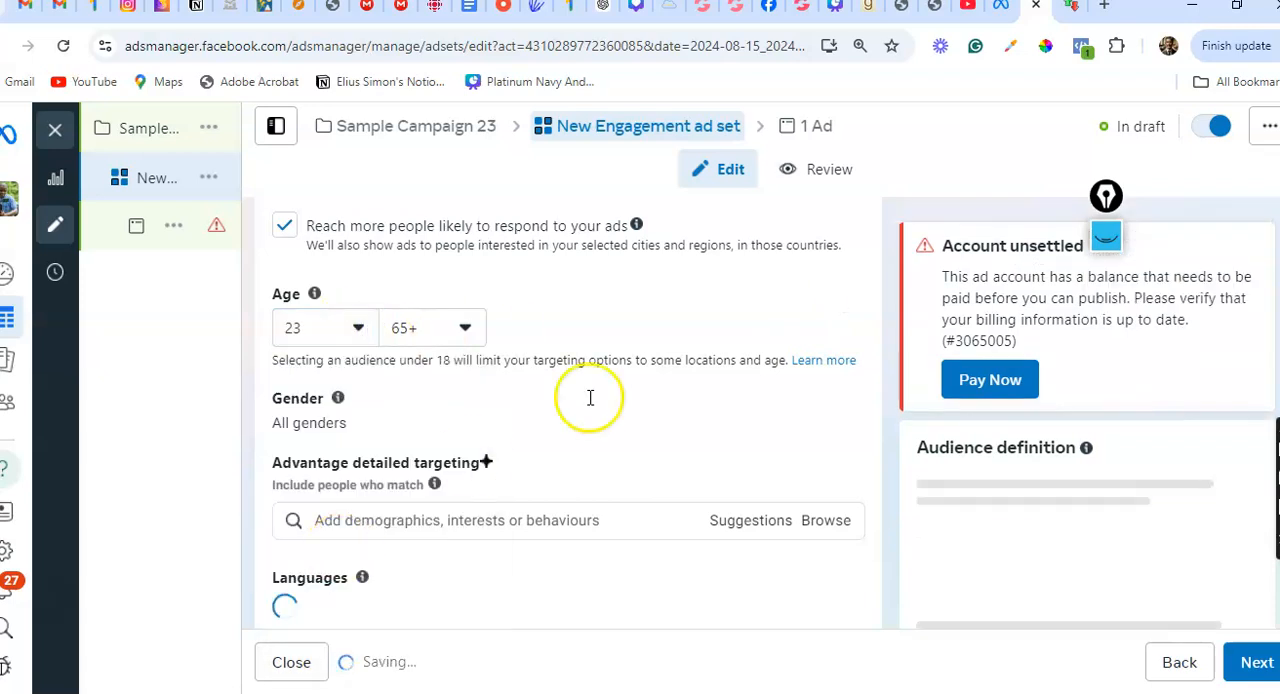
Review the demographics categories available under the audience's Advantage detailed targeting without adding any
scroll(649, 373, down, 3)
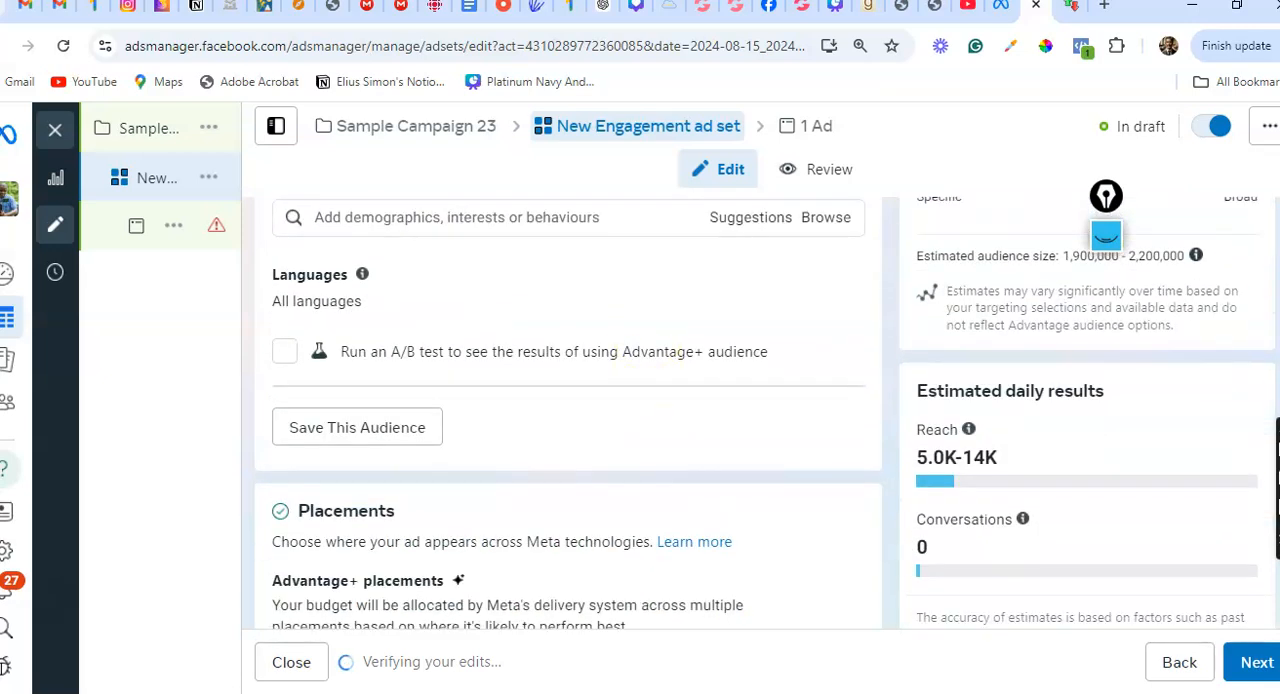
scroll(567, 410, up, 2)
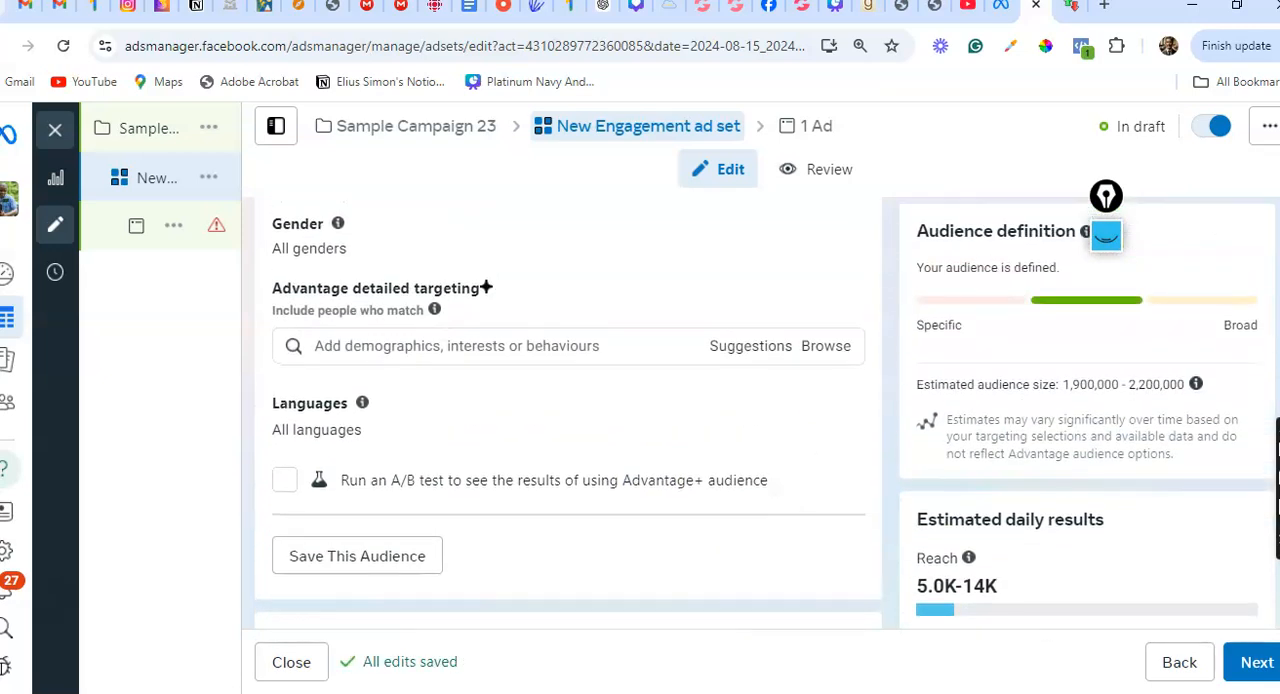
click(520, 346)
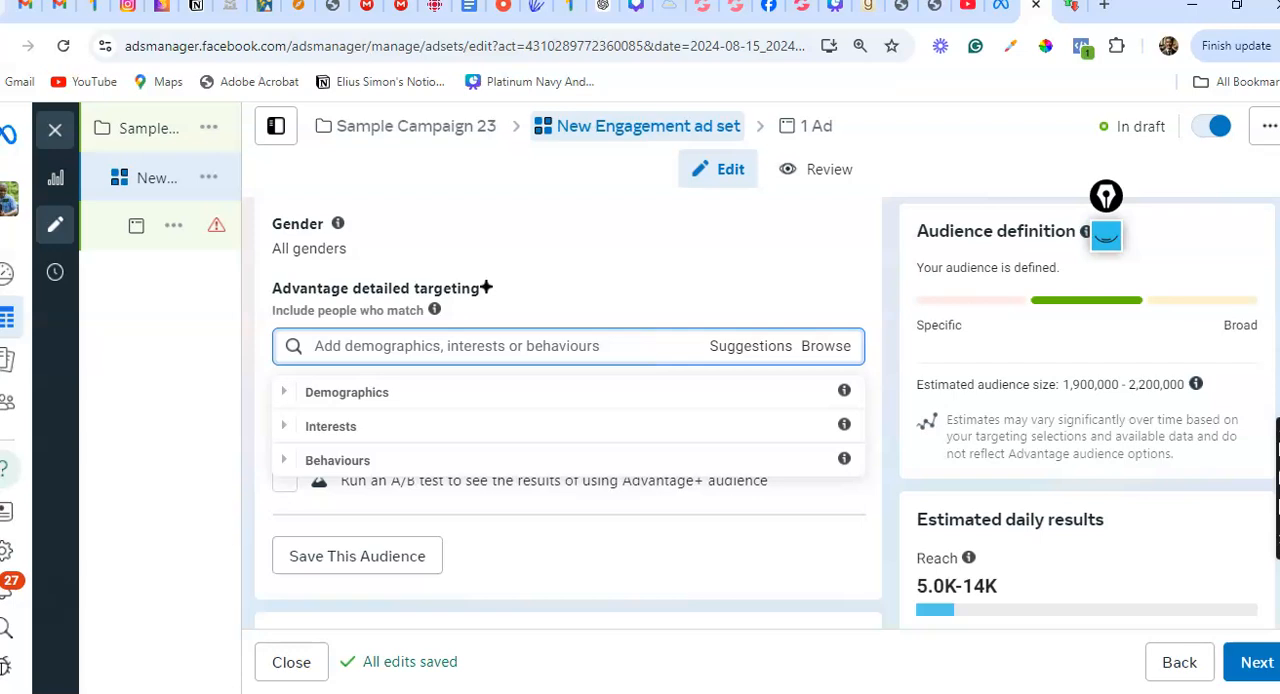
click(347, 392)
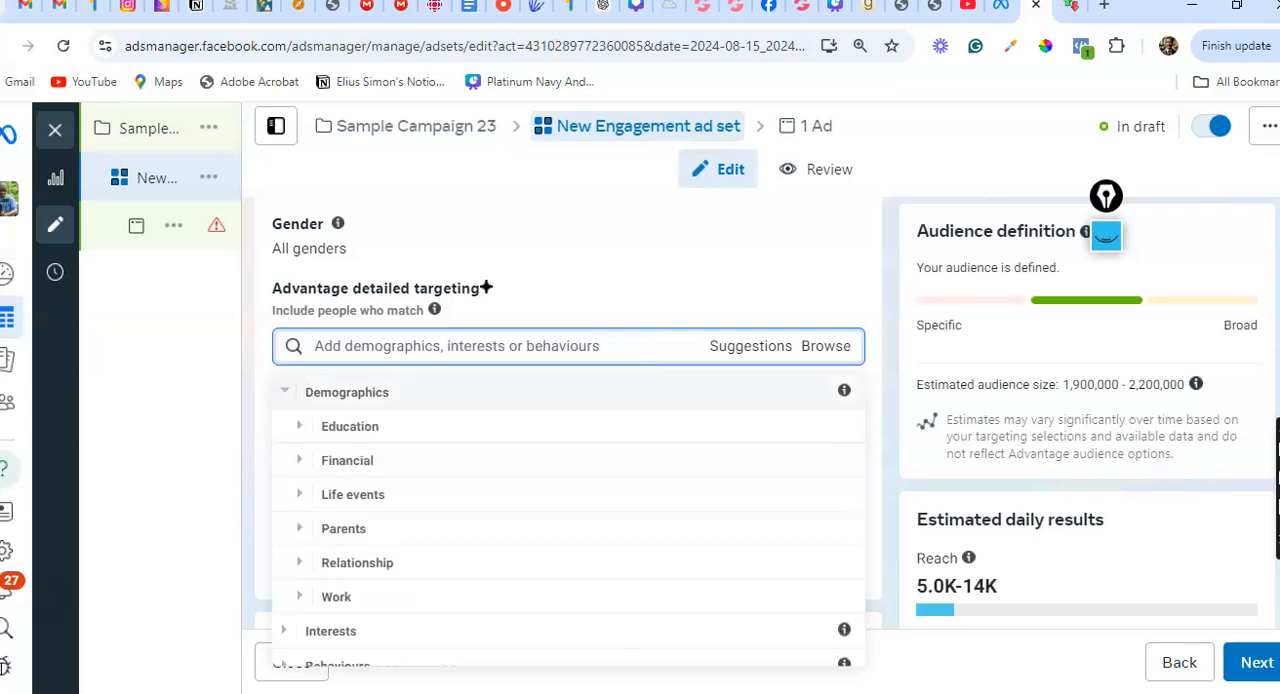
click(763, 269)
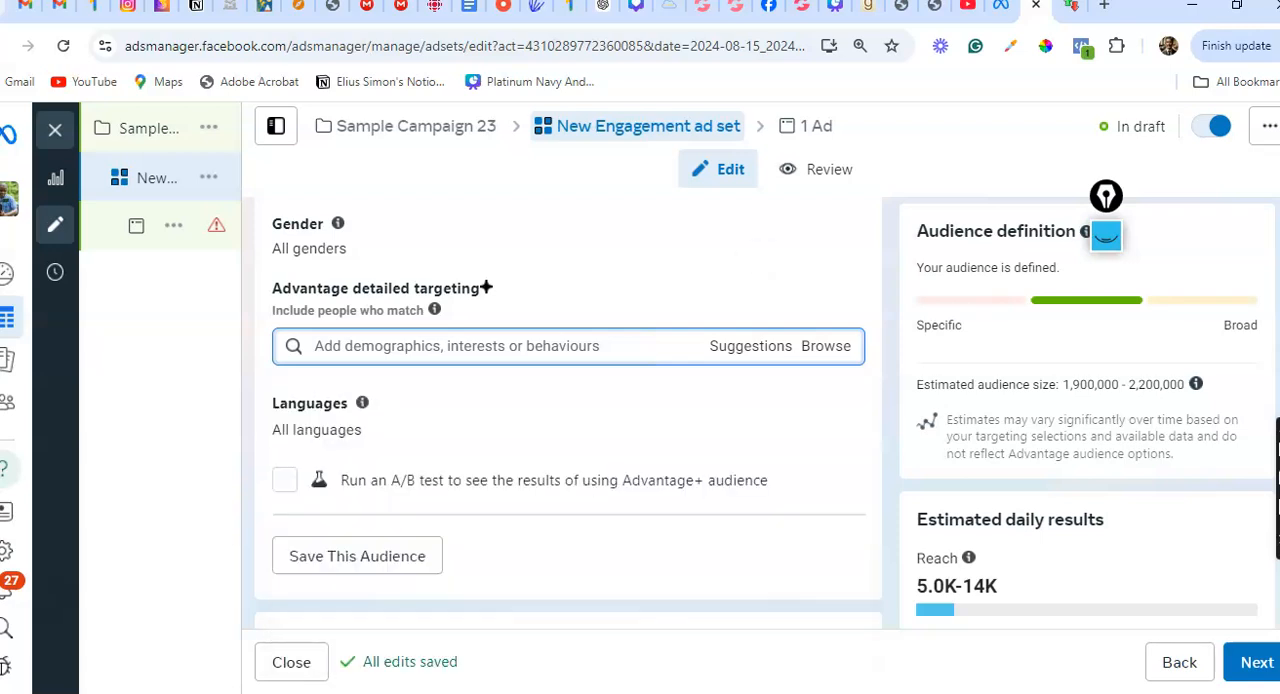
Expand the additional placement options and switch the ad set from Advantage+ placements to manual placements
scroll(568, 413, down, 3)
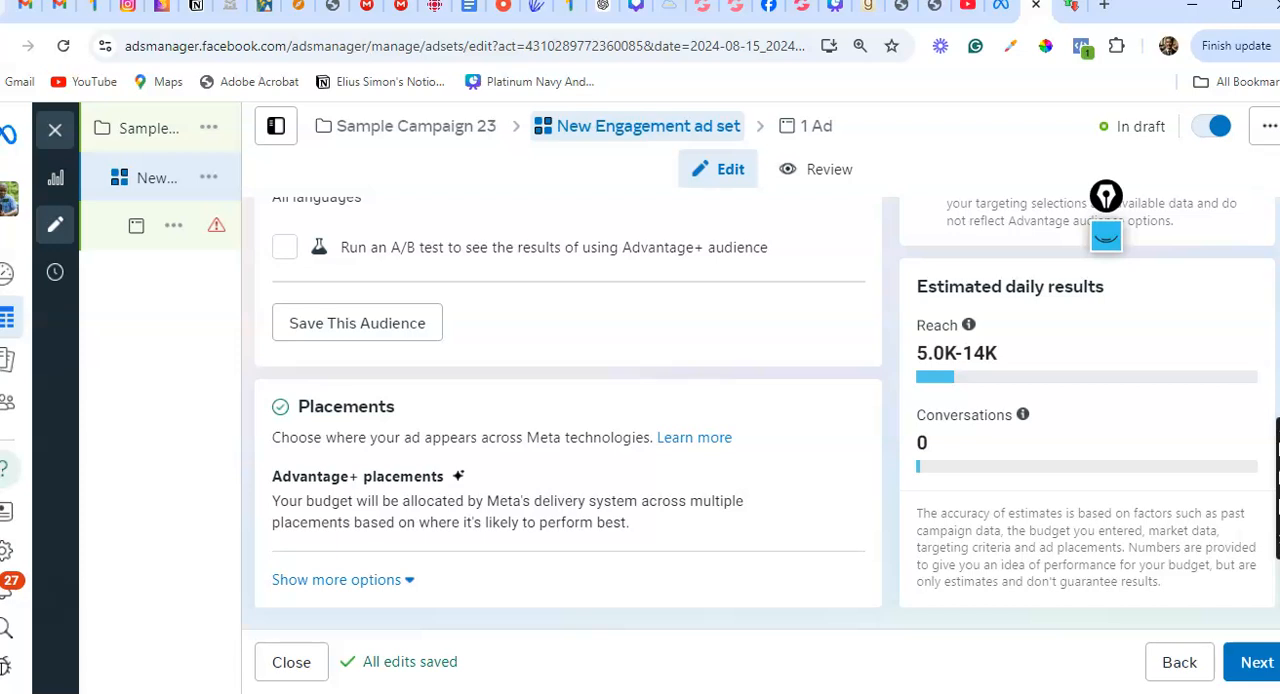
click(336, 579)
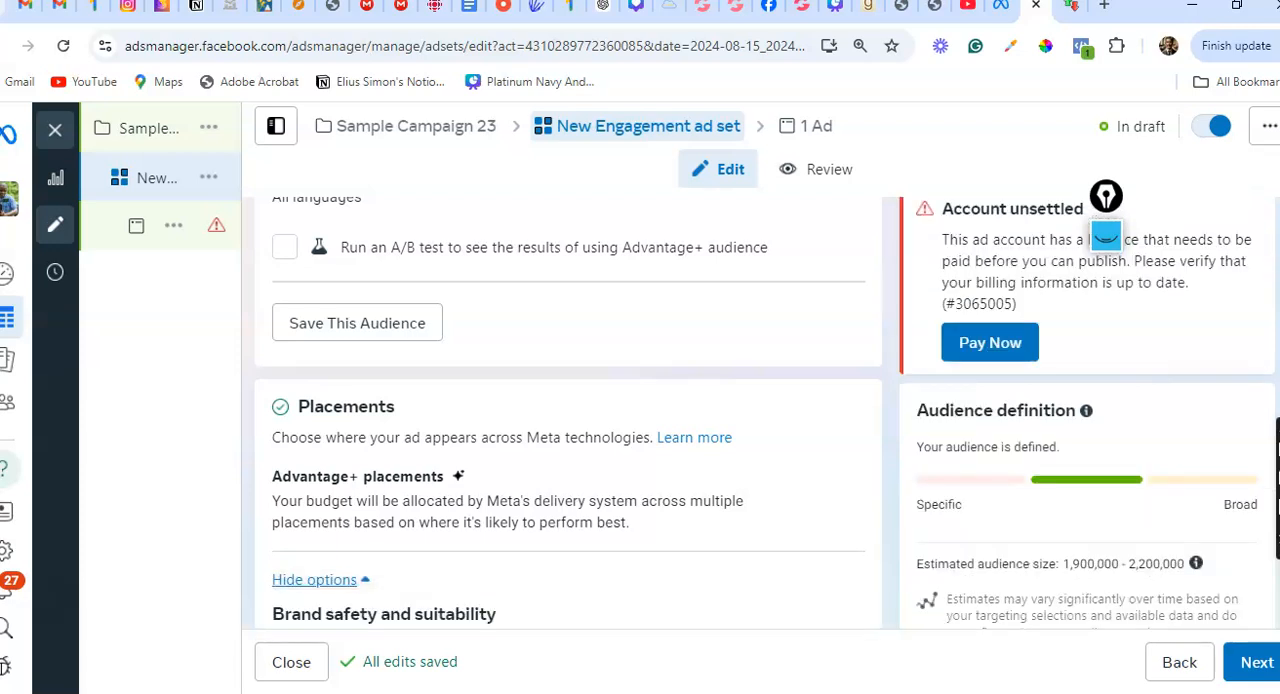
scroll(568, 413, down, 2)
scroll(568, 413, up, 1)
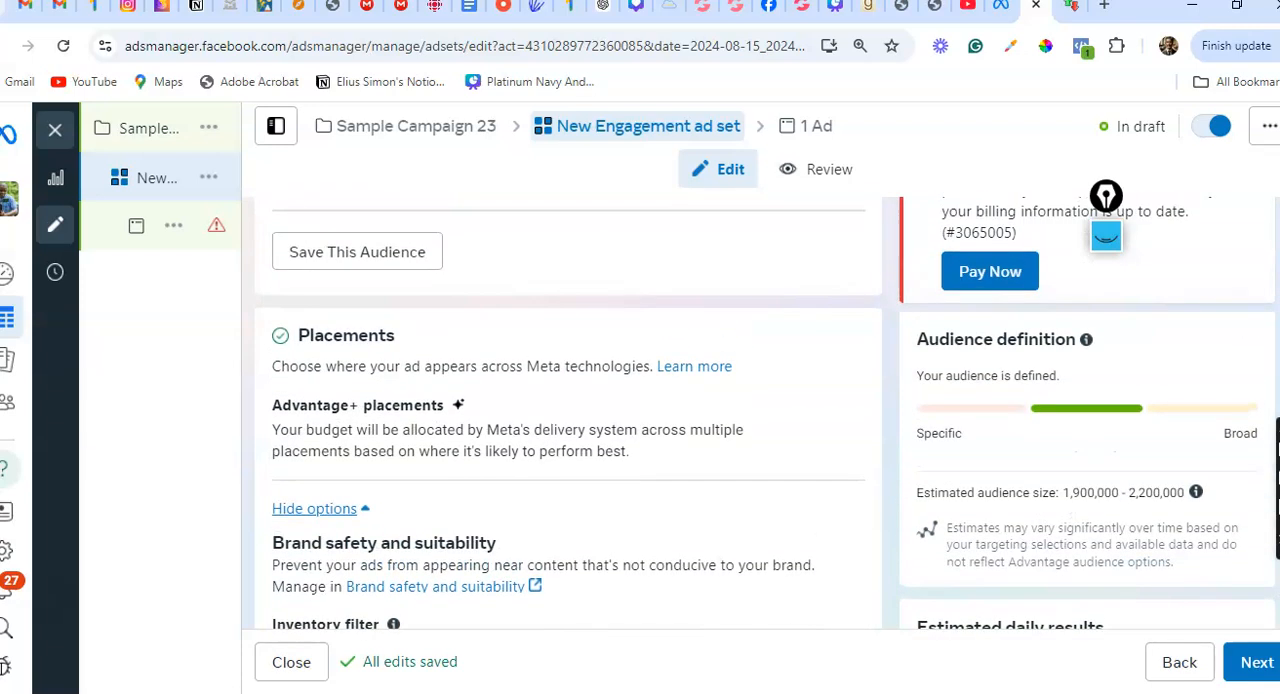
mouse_move(852, 420)
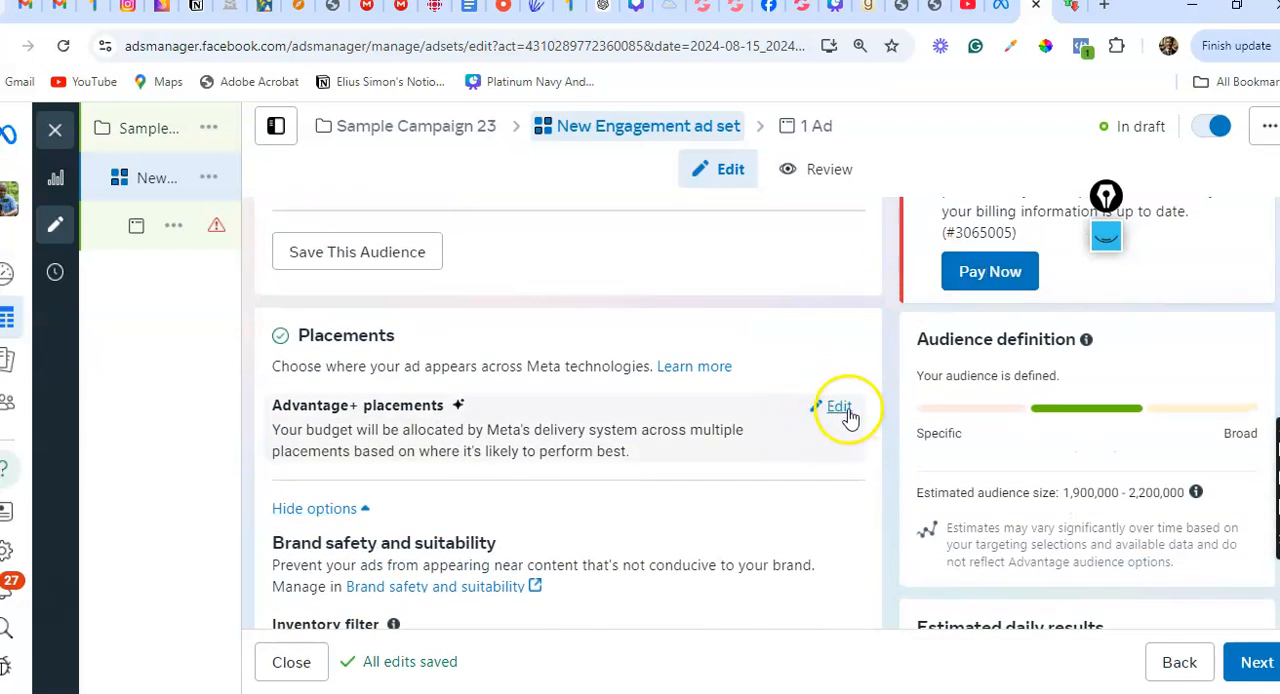
click(838, 409)
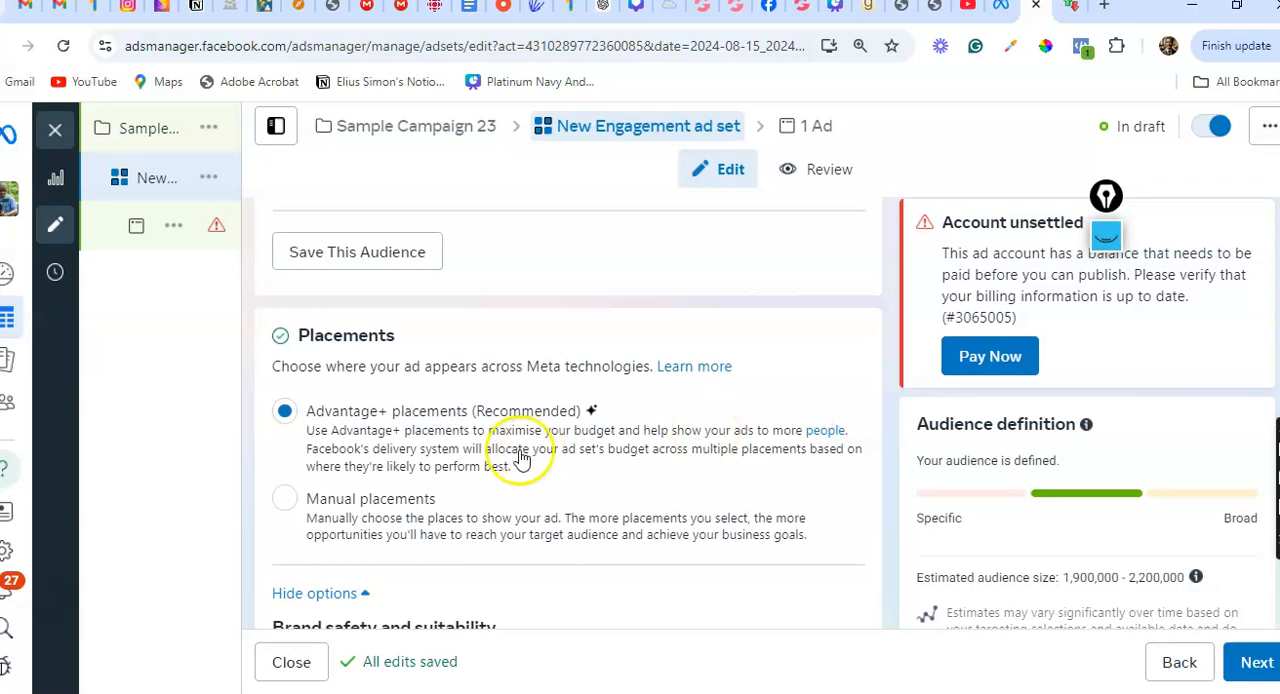
click(287, 505)
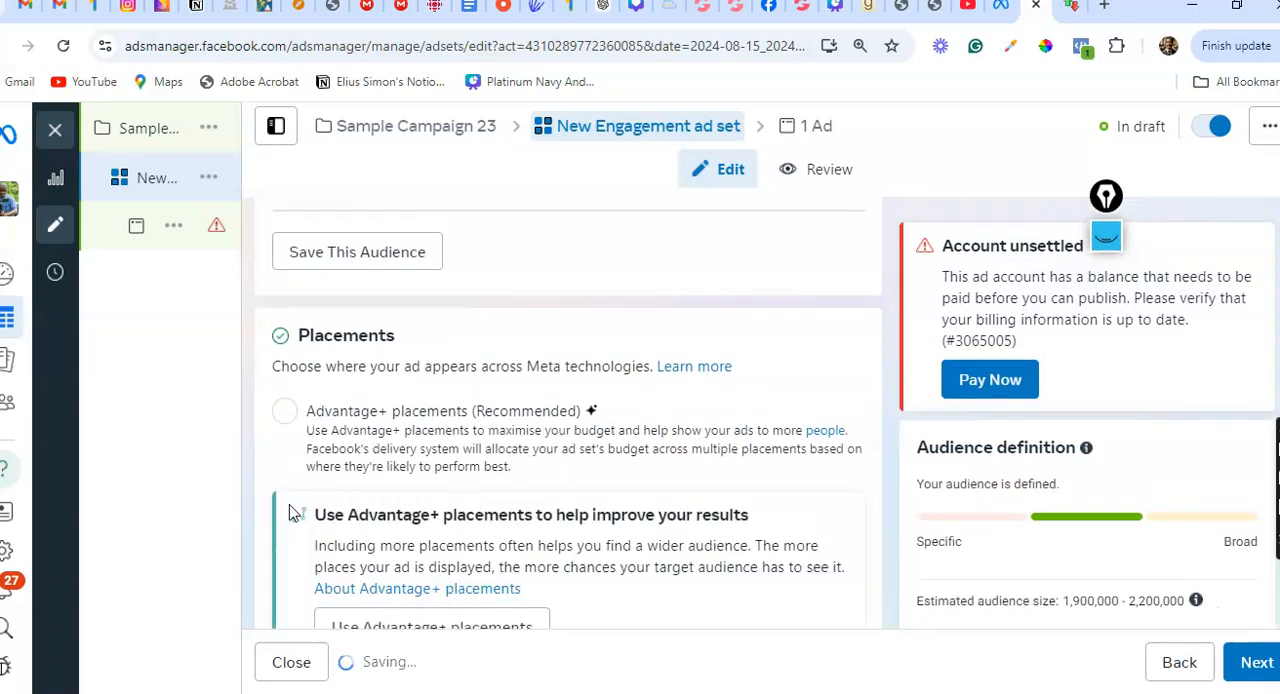
Exclude Instagram from the ad set's manual placement platforms and review the remaining placements
scroll(293, 513, down, 3)
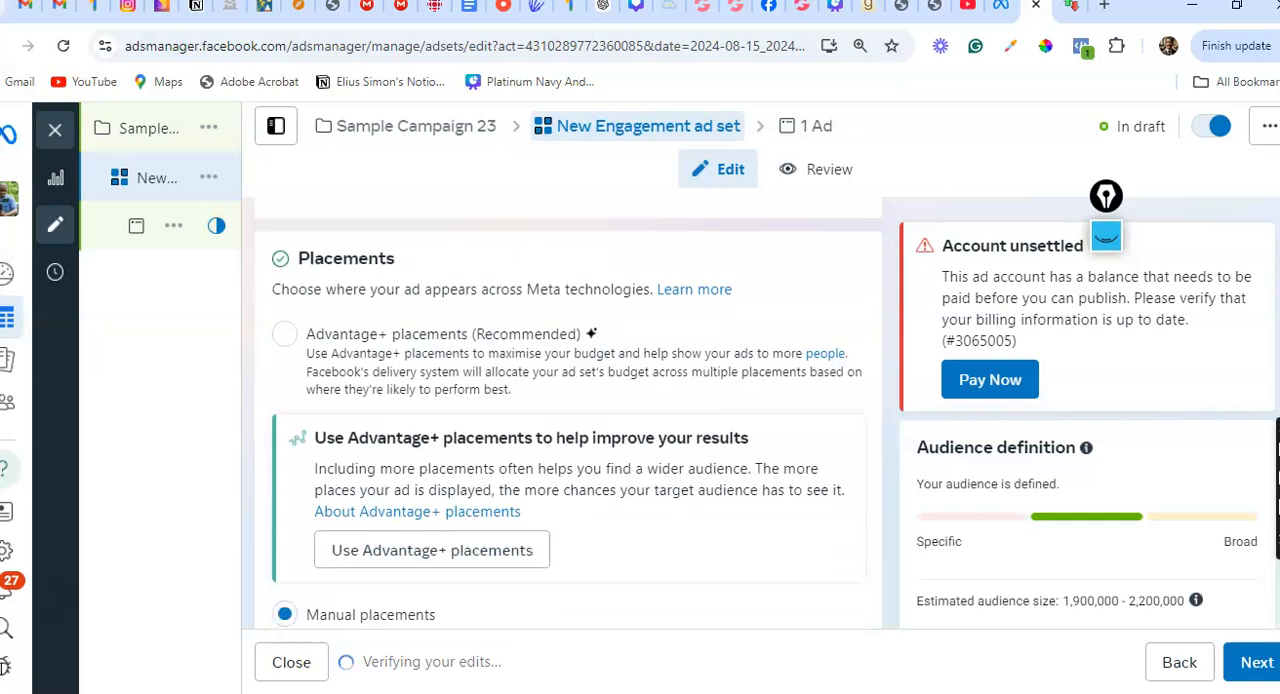
scroll(566, 433, down, 3)
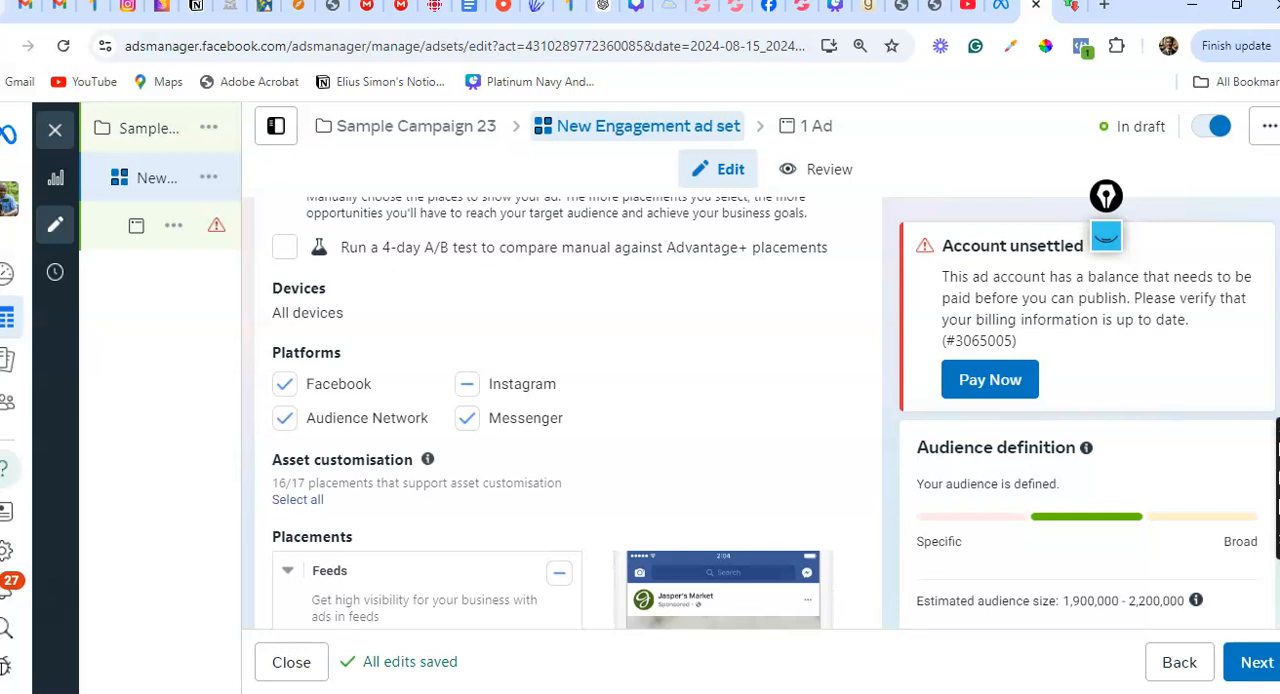
click(467, 384)
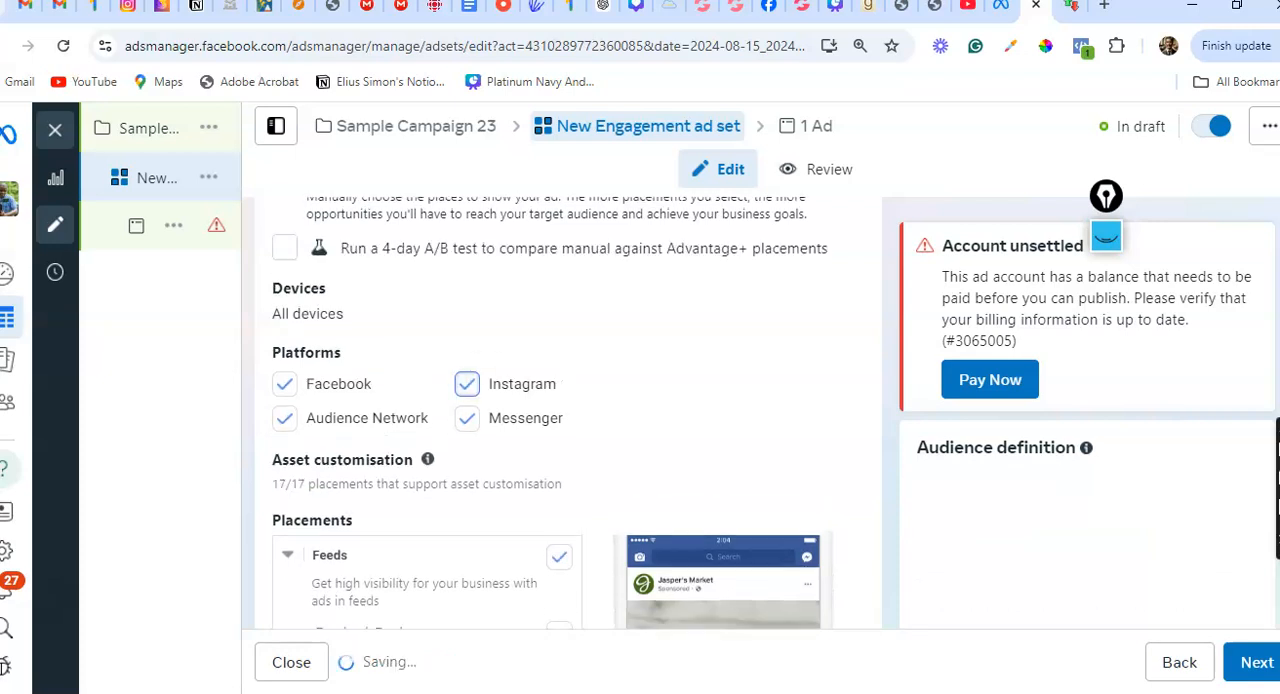
click(467, 384)
scroll(745, 377, down, 1)
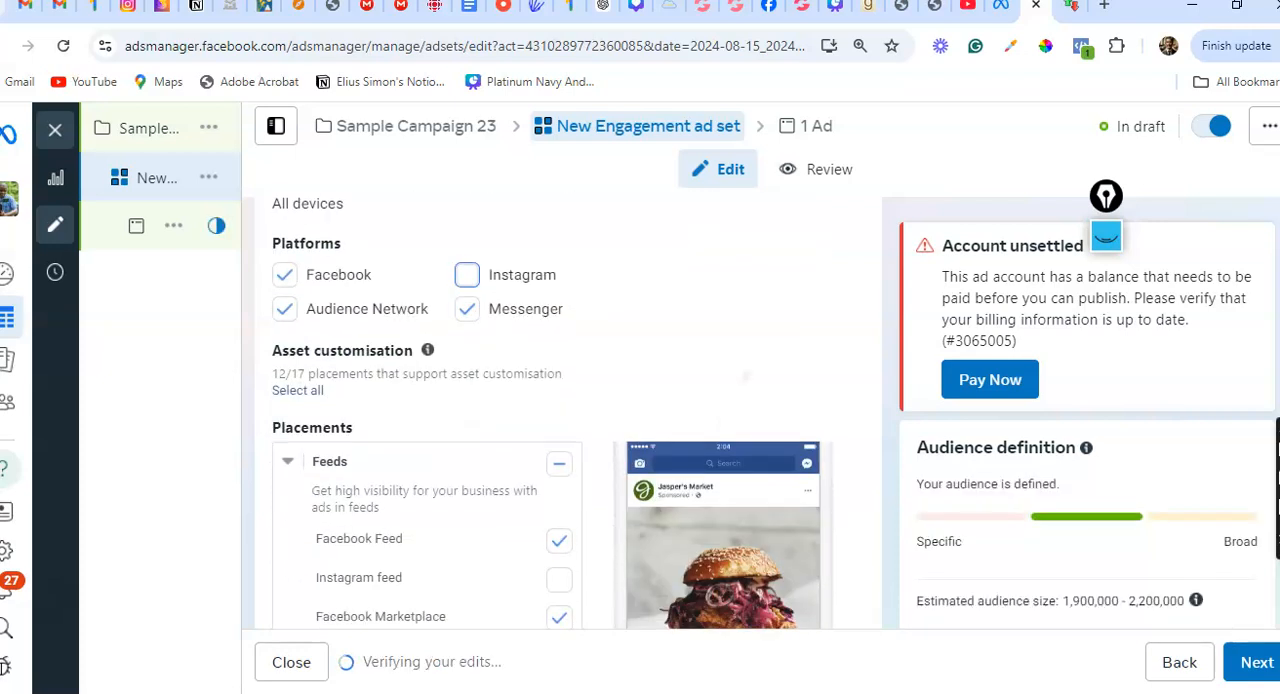
scroll(745, 377, down, 1)
scroll(745, 377, up, 1)
scroll(745, 377, down, 2)
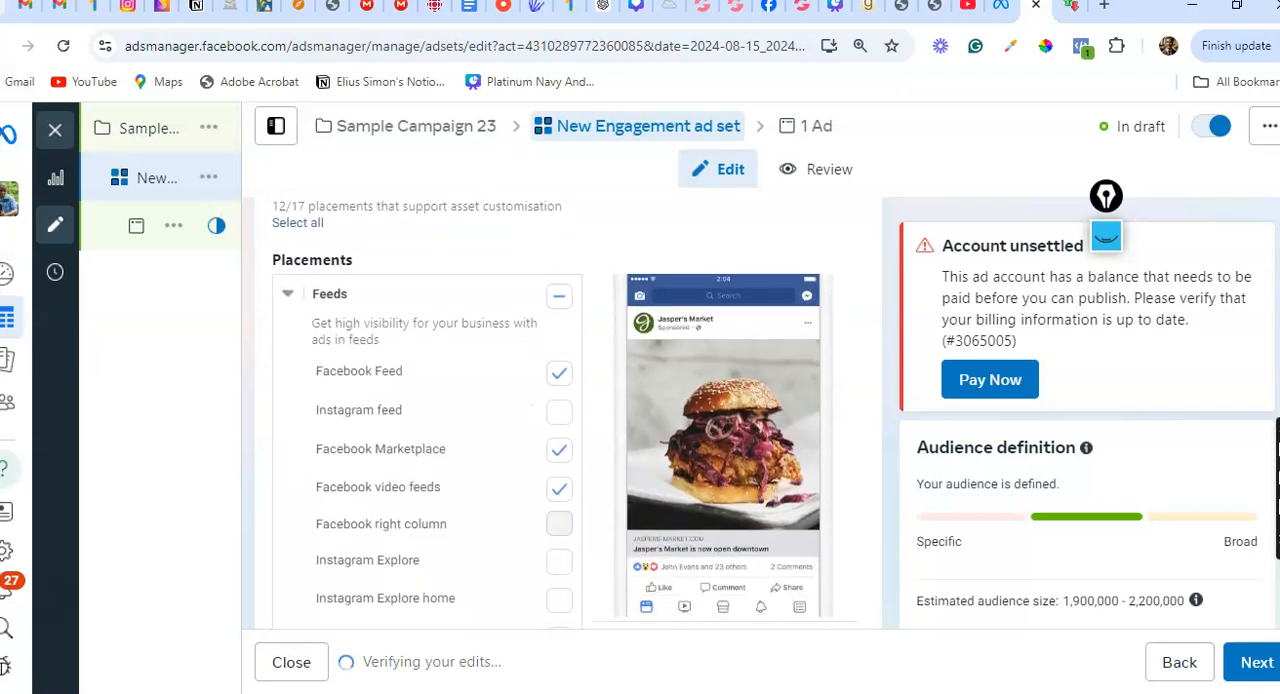
scroll(565, 435, down, 8)
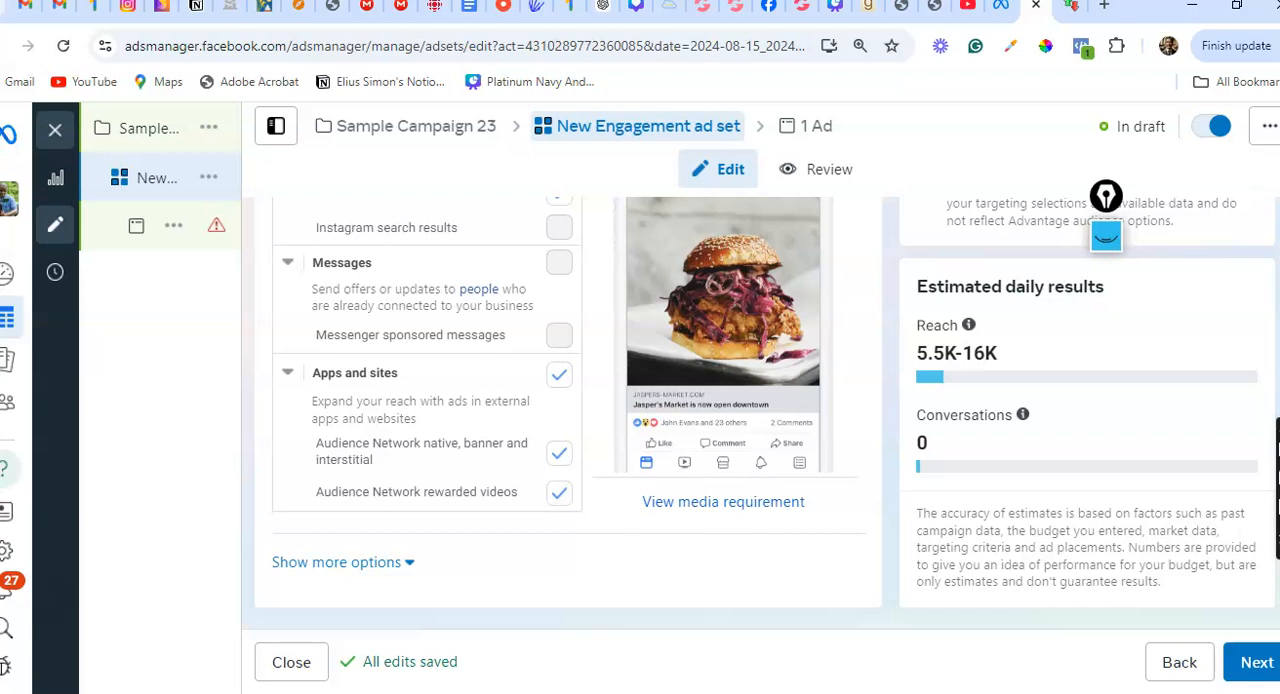
Continue to the ad level and set the ad setup to use an existing post
click(1257, 662)
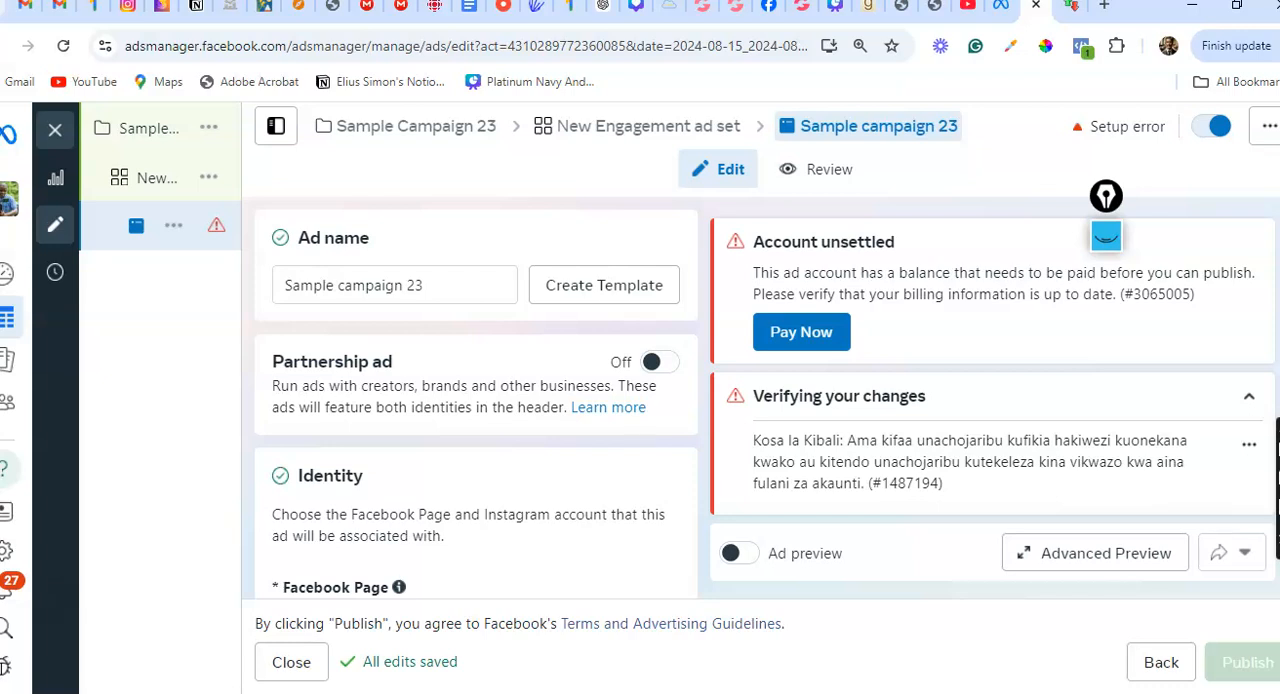
scroll(476, 420, down, 1)
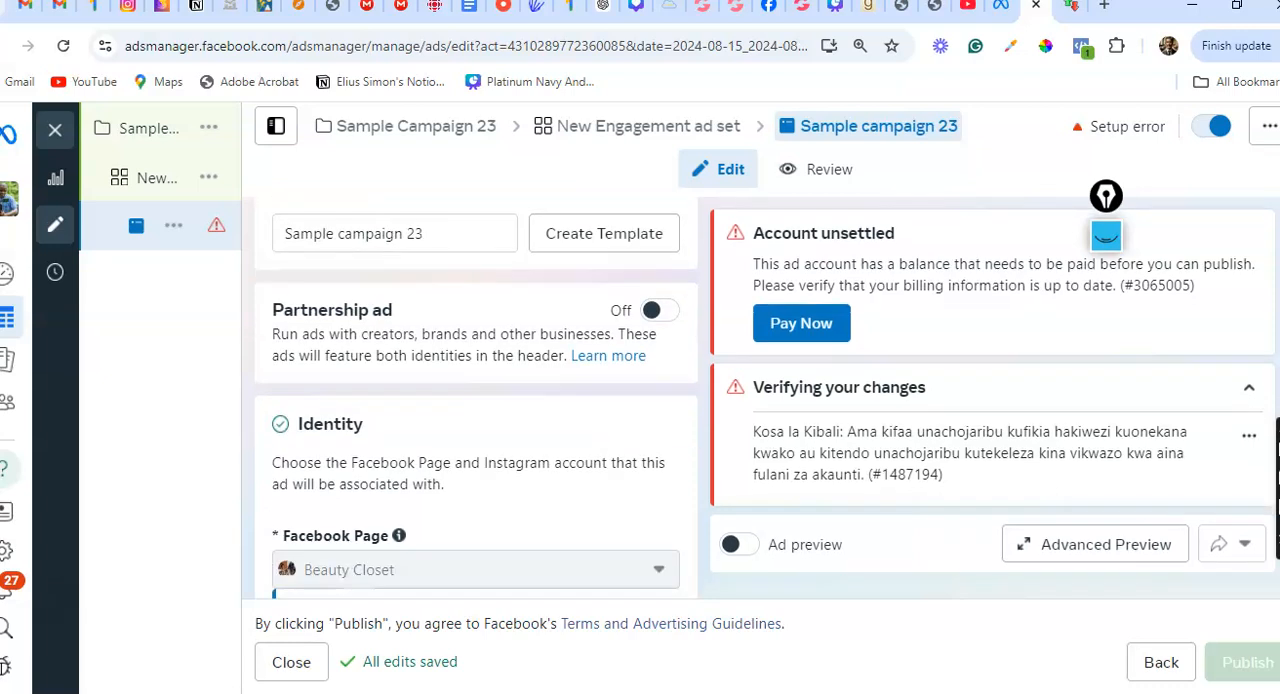
scroll(476, 400, down, 4)
scroll(476, 400, down, 5)
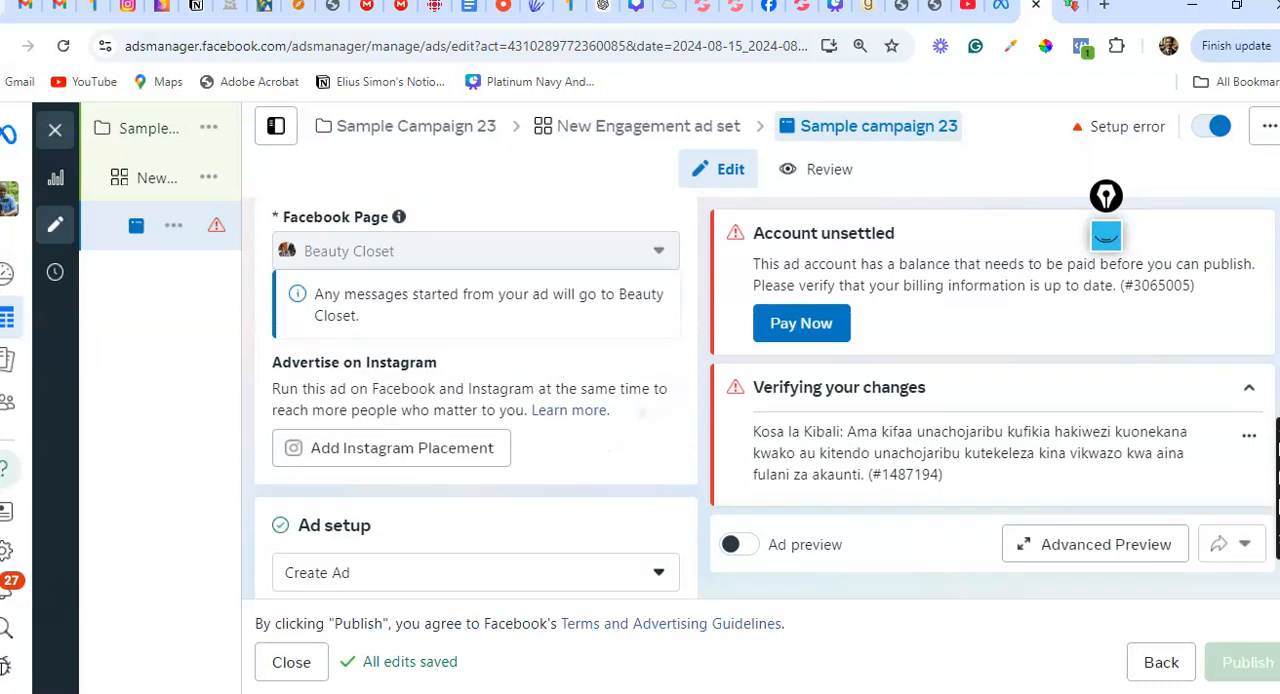
scroll(476, 400, down, 2)
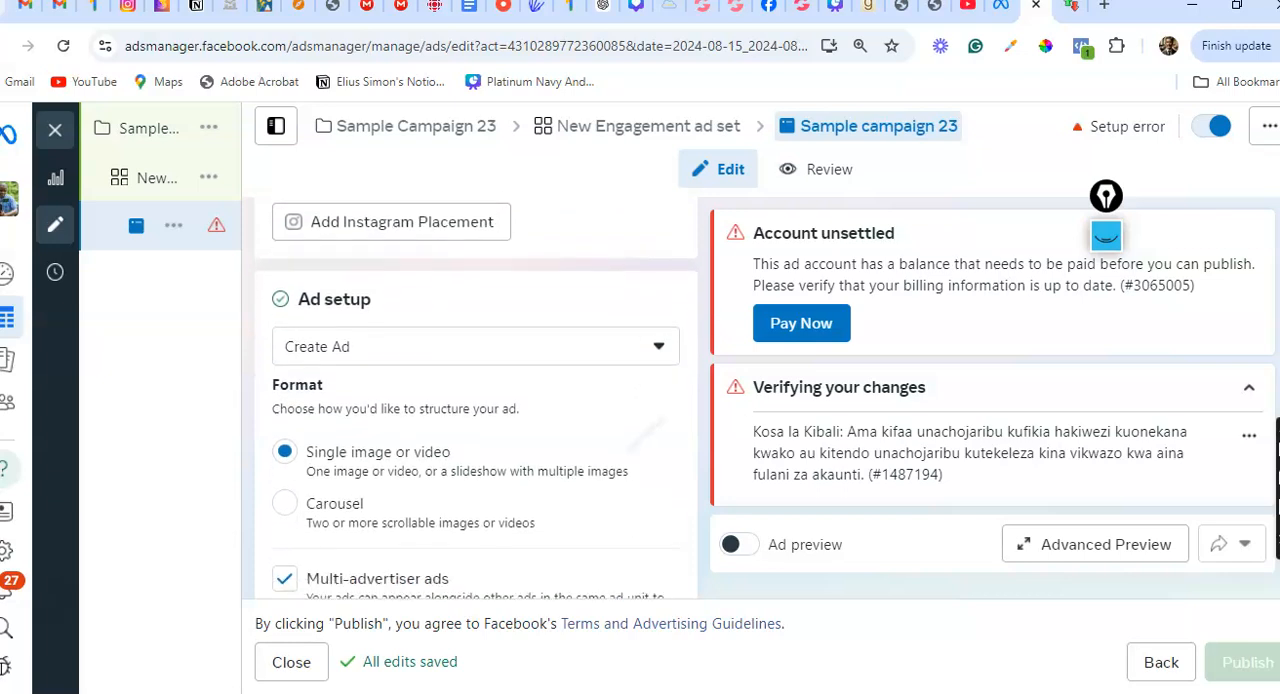
click(476, 330)
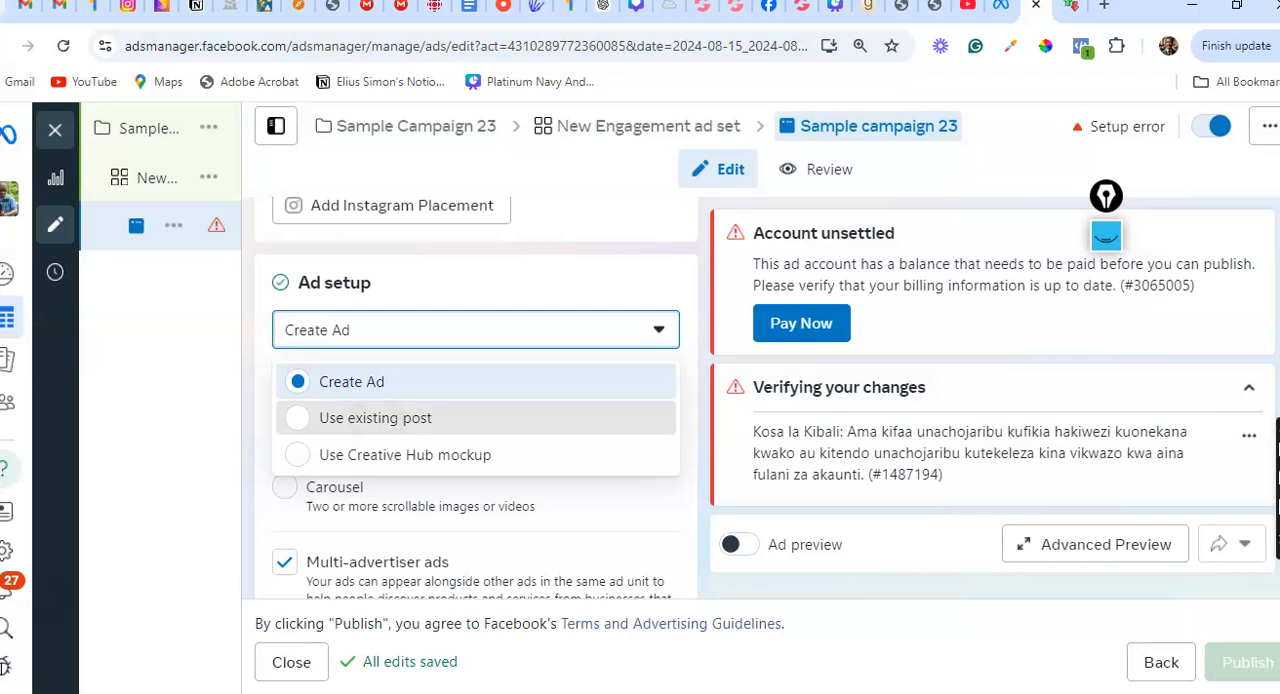
click(375, 418)
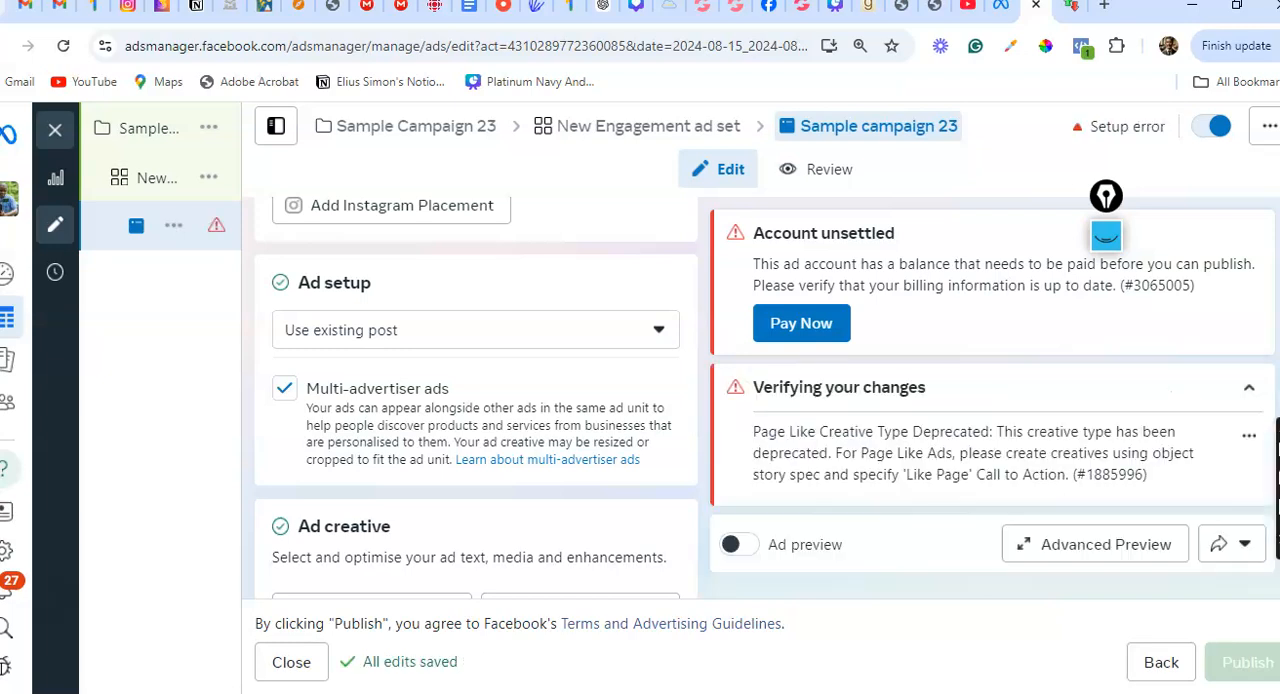
Review the published Facebook posts offered for the ad and leave the post selection without choosing one
scroll(476, 400, down, 2)
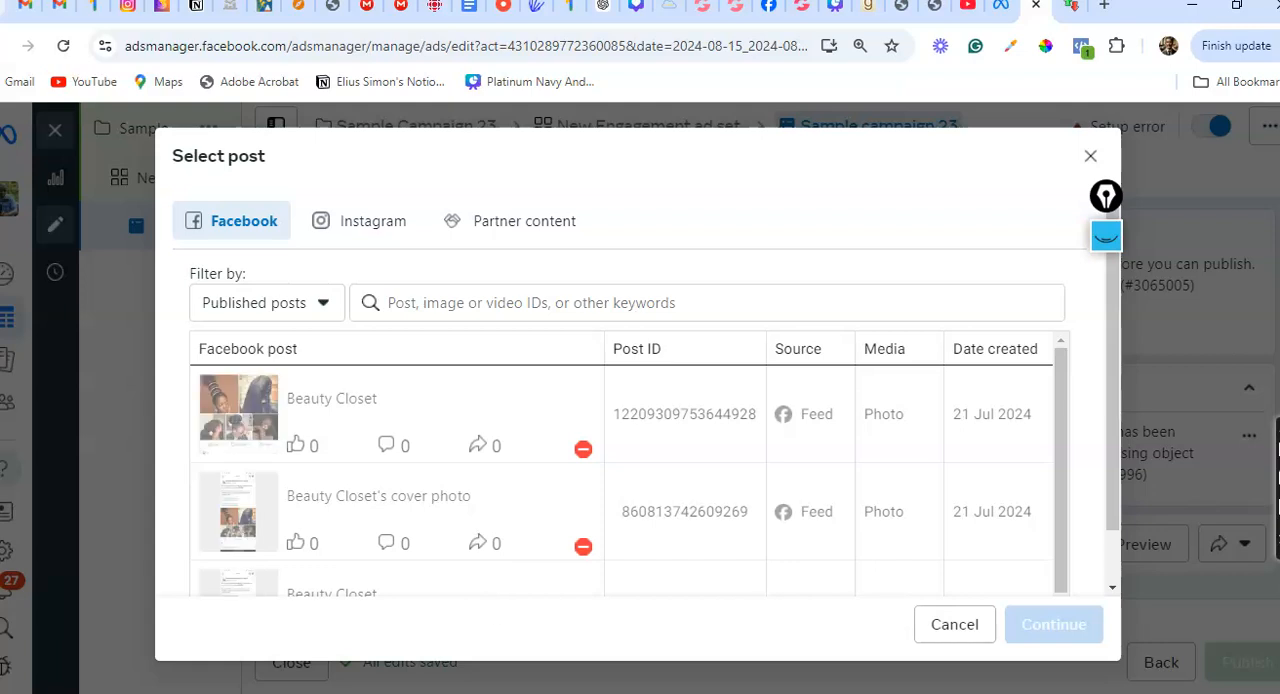
scroll(630, 470, down, 1)
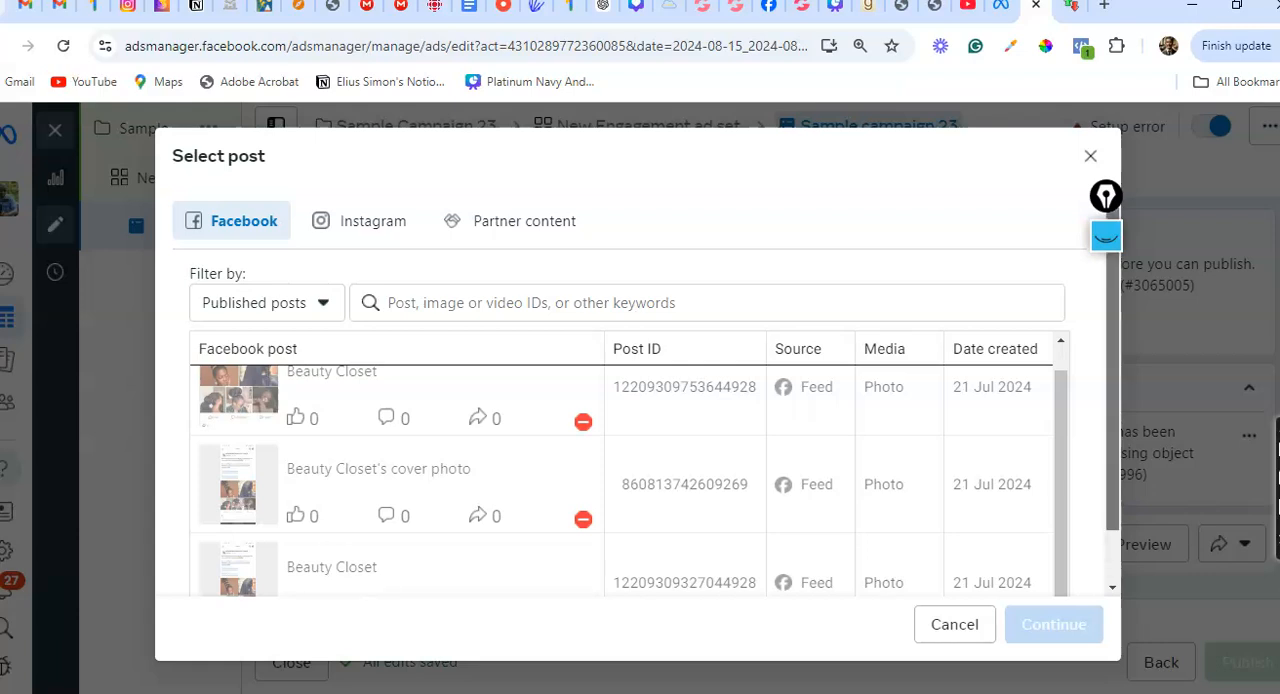
scroll(630, 420, down, 1)
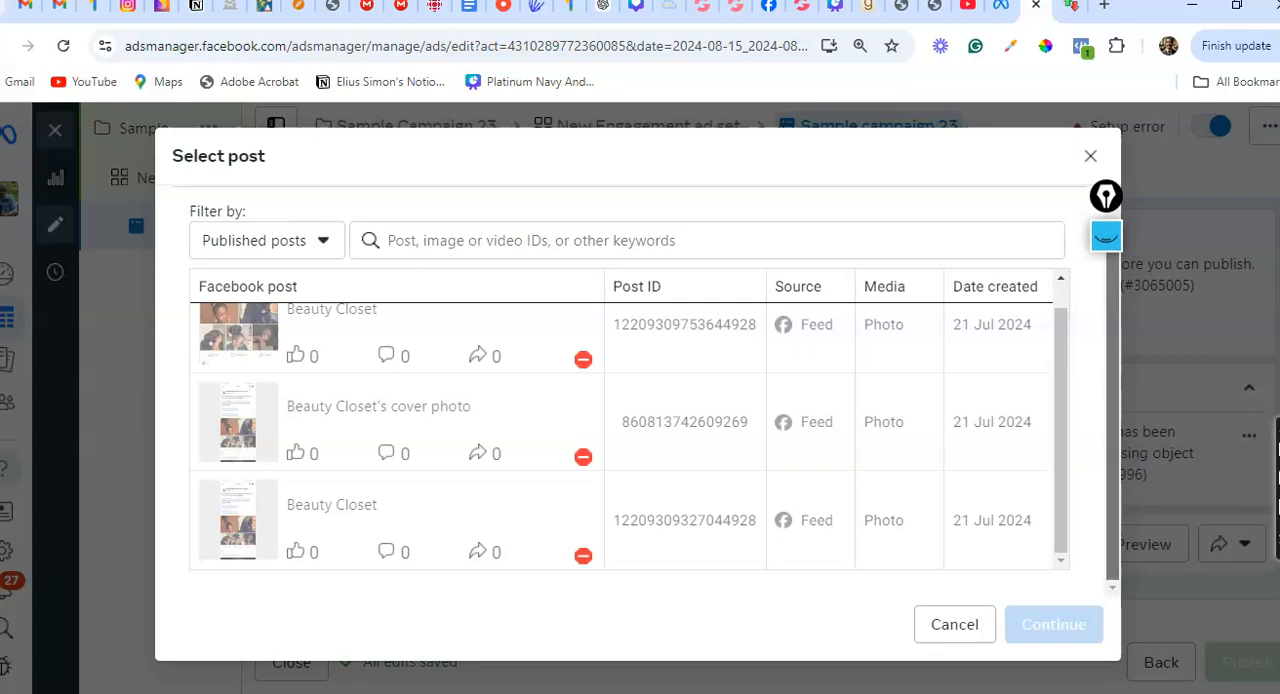
click(954, 624)
scroll(476, 392, up, 5)
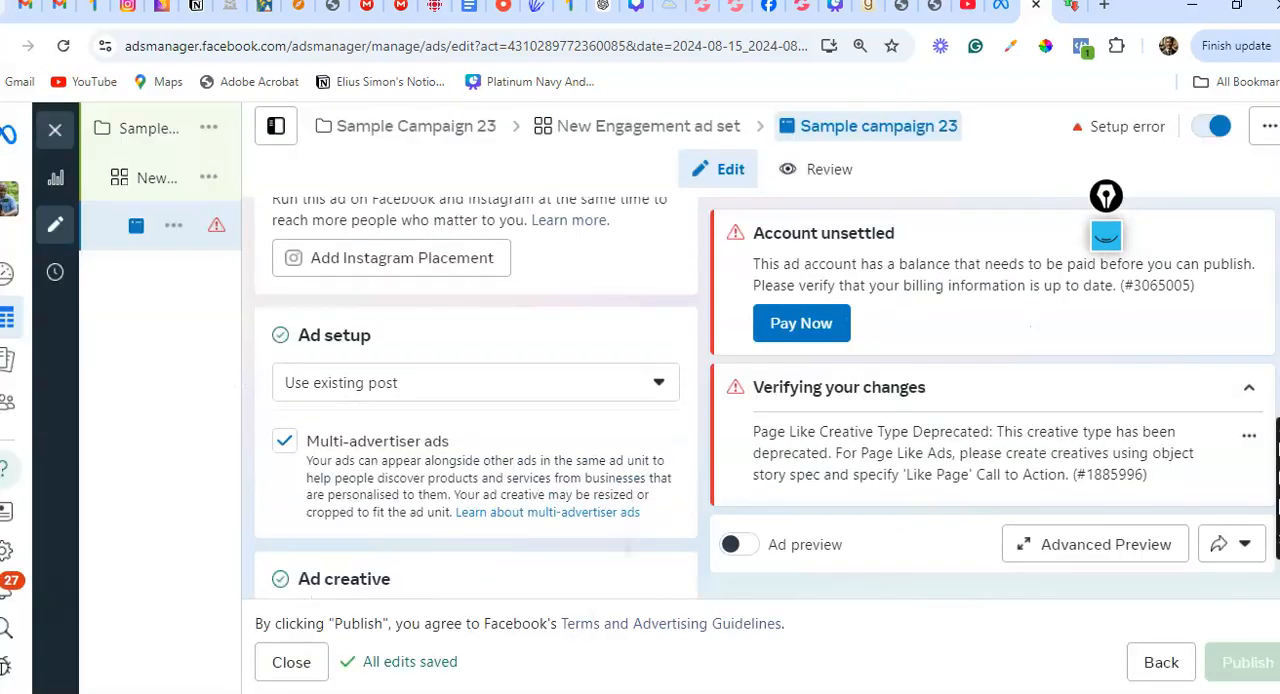
Switch the ad setup to Create Ad and keep the single image or video format after trying Carousel
click(475, 437)
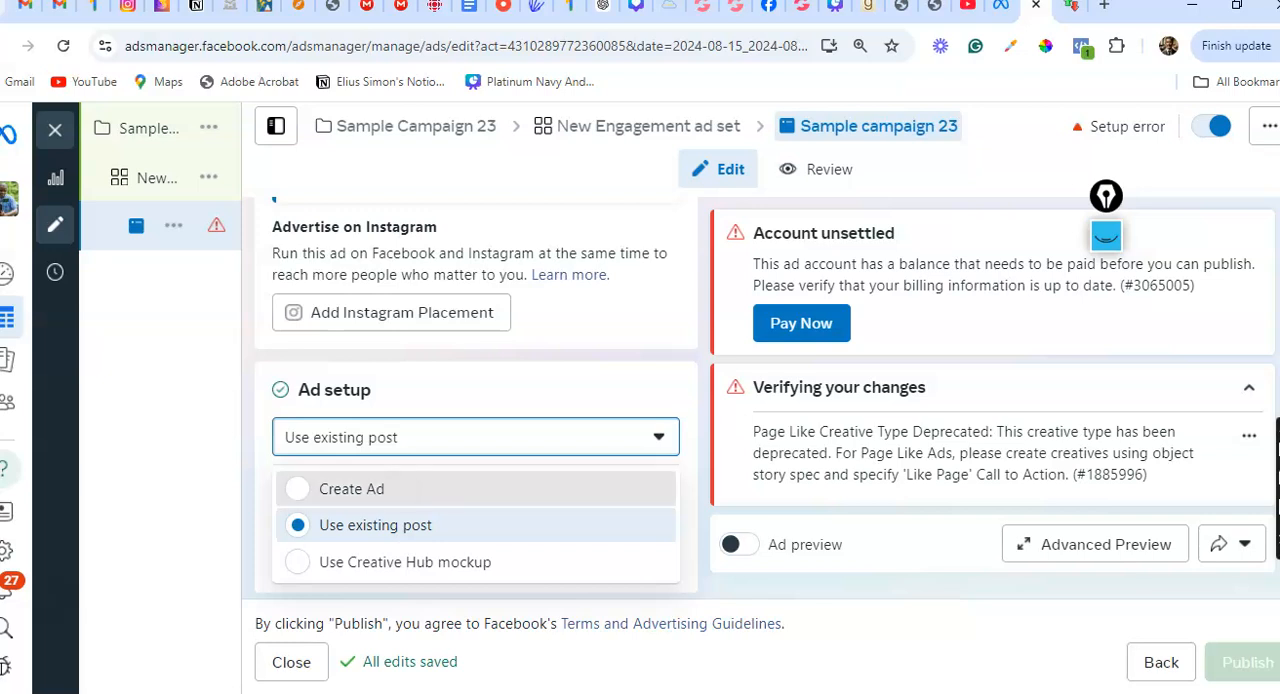
click(357, 489)
scroll(476, 400, down, 2)
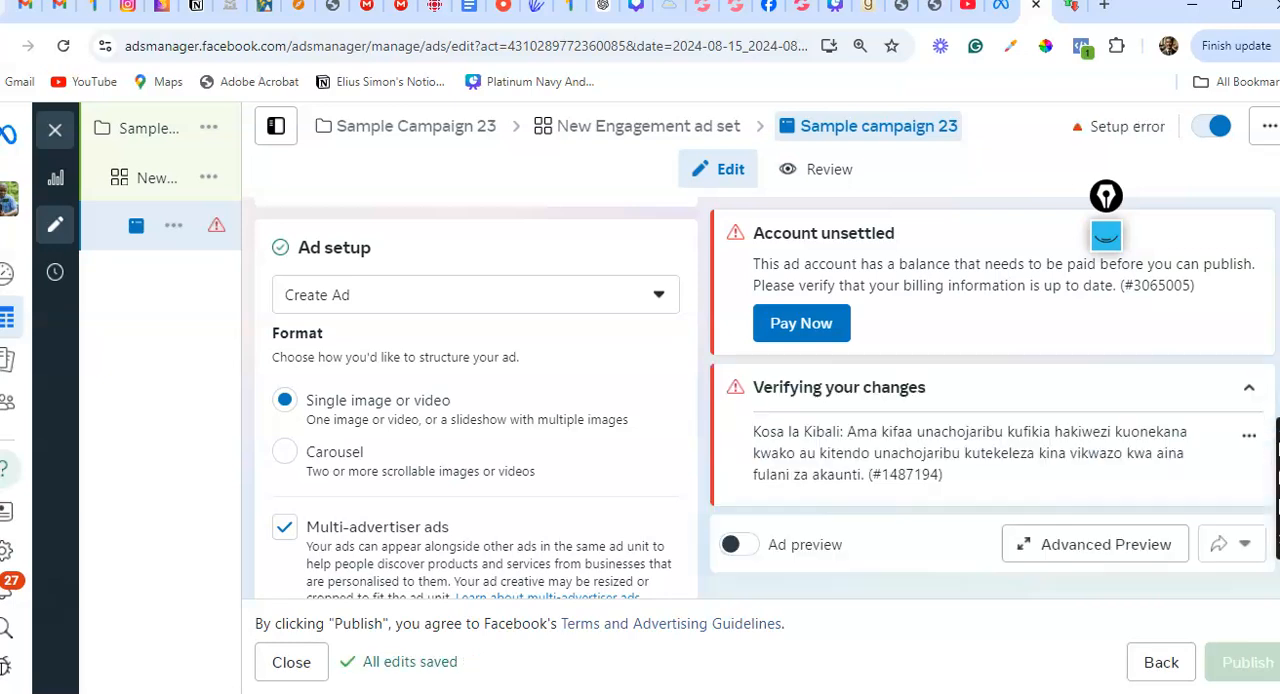
click(285, 451)
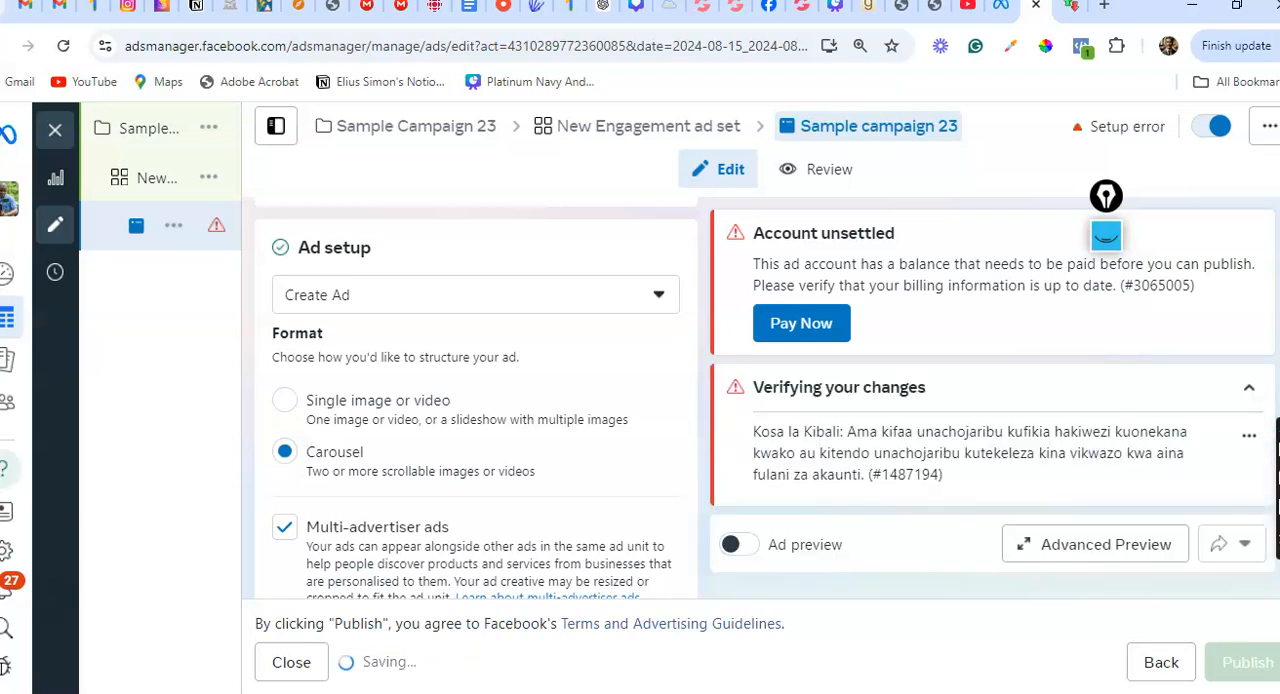
click(285, 400)
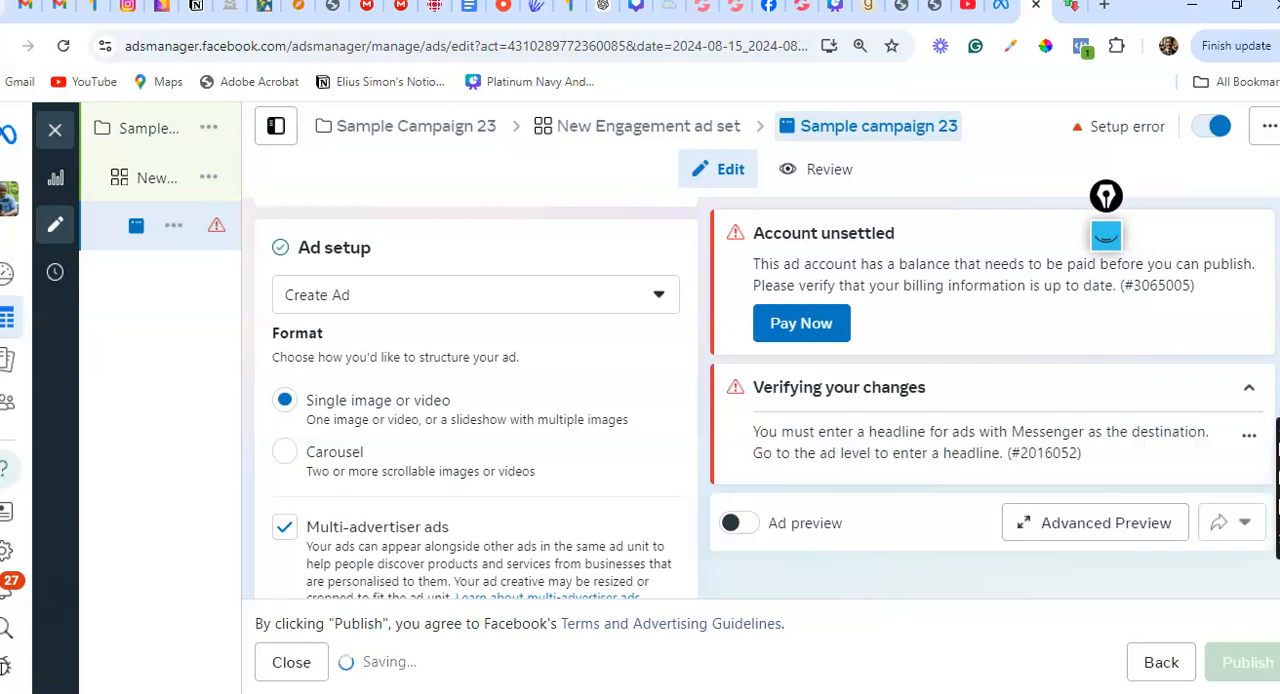
Review the ad creative and message template sections, and turn off multi-advertiser ads in the ad setup
scroll(476, 400, down, 4)
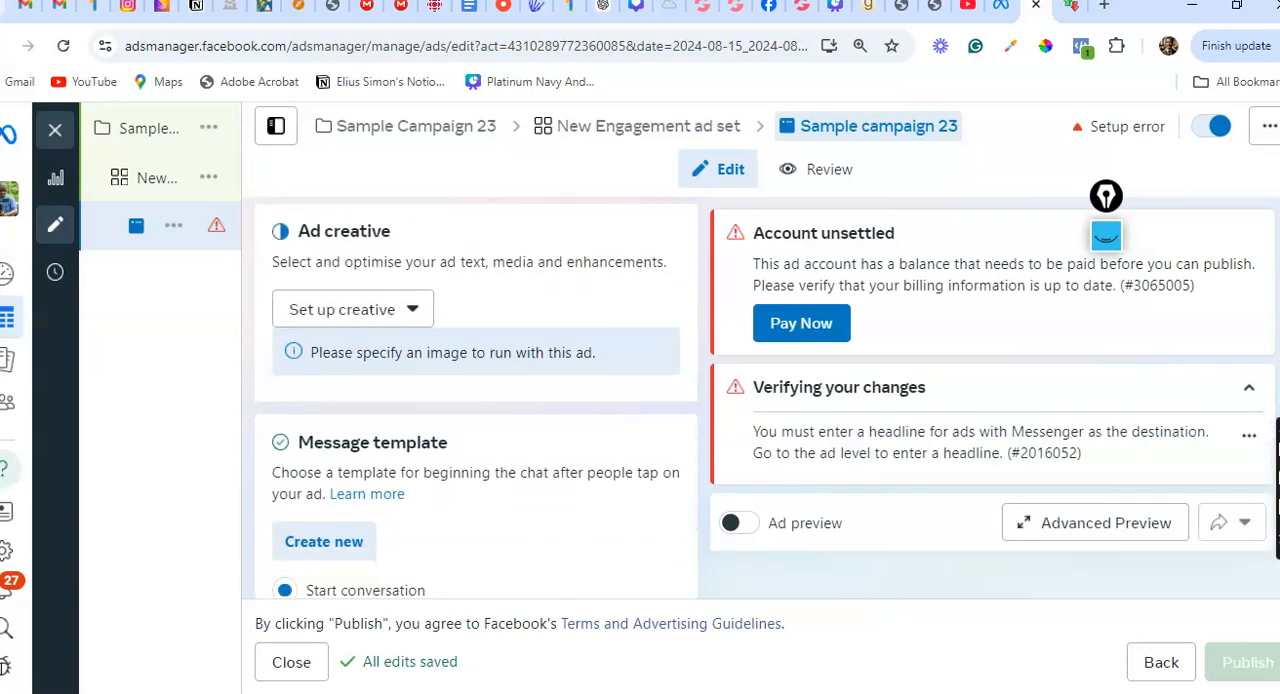
scroll(476, 397, down, 3)
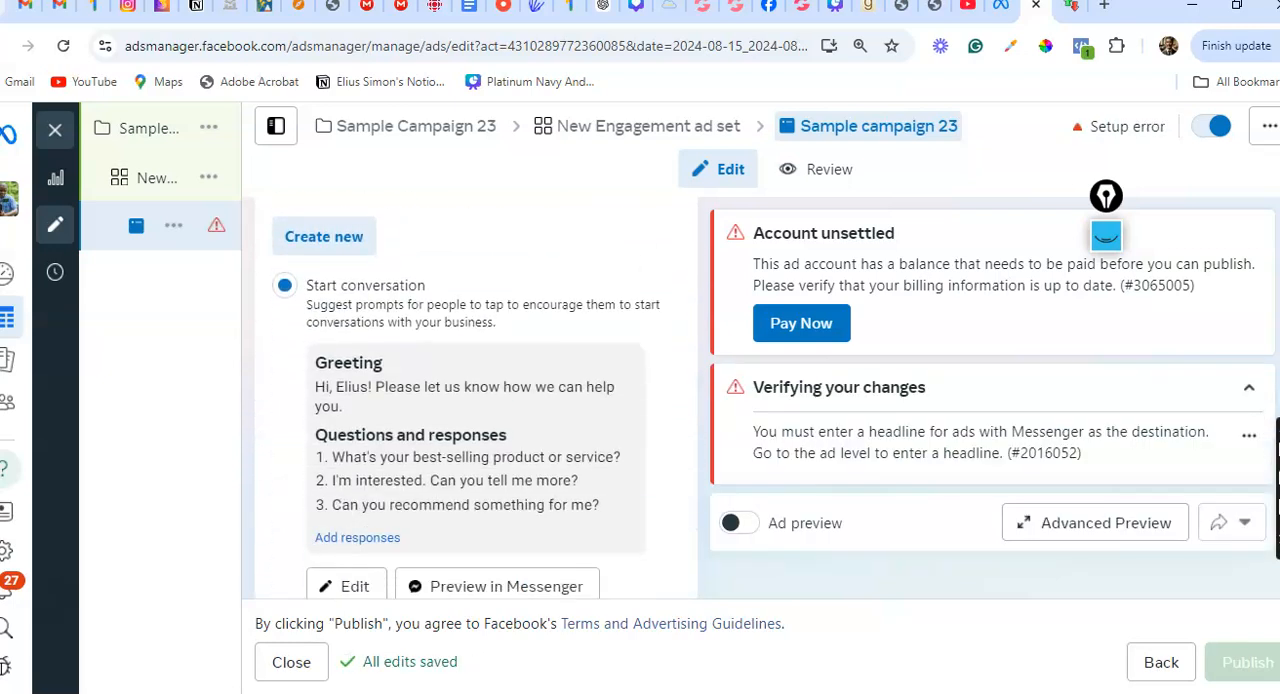
scroll(476, 397, up, 4)
scroll(476, 397, up, 4)
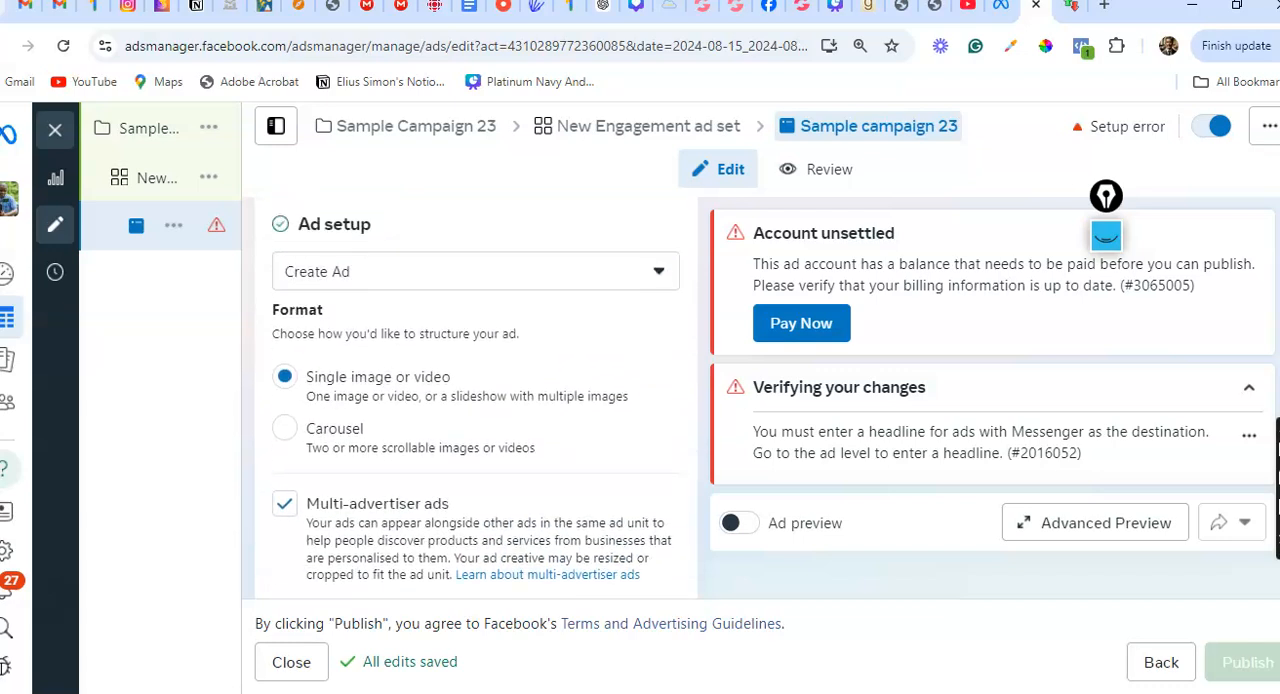
click(285, 504)
scroll(476, 397, down, 2)
scroll(476, 397, up, 2)
scroll(476, 397, up, 2)
scroll(476, 397, down, 5)
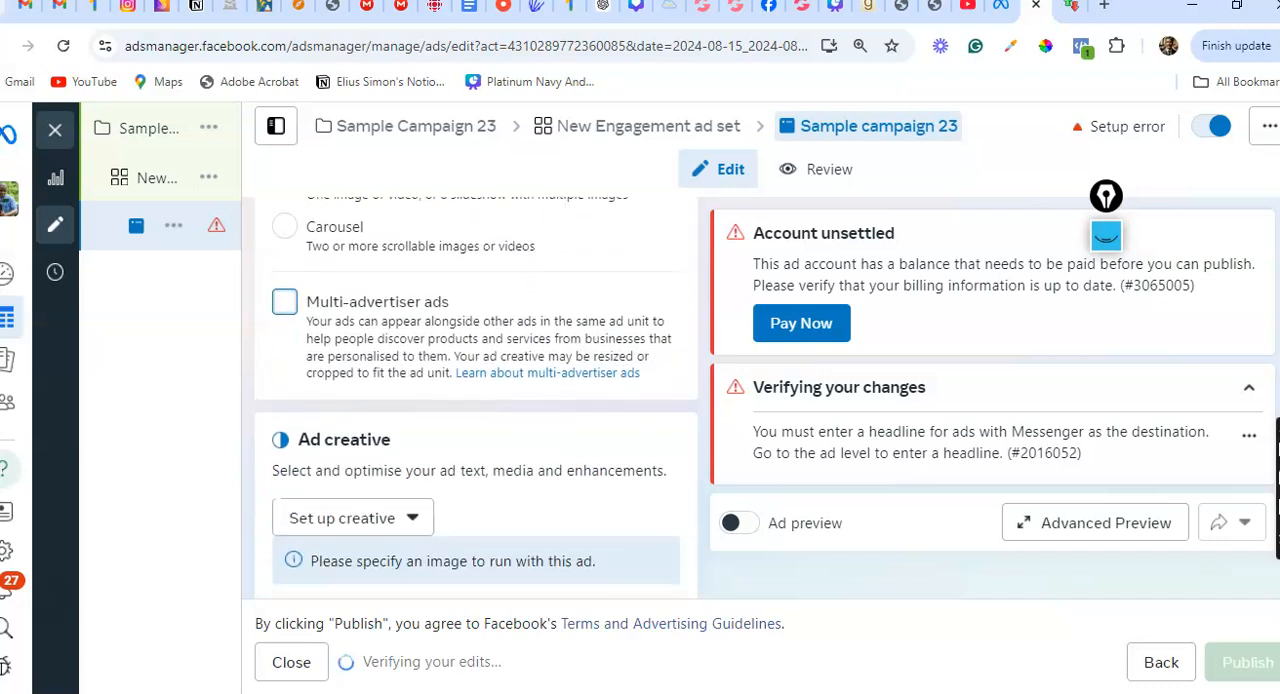
Start setting up the ad creative as an image ad
scroll(625, 341, down, 1)
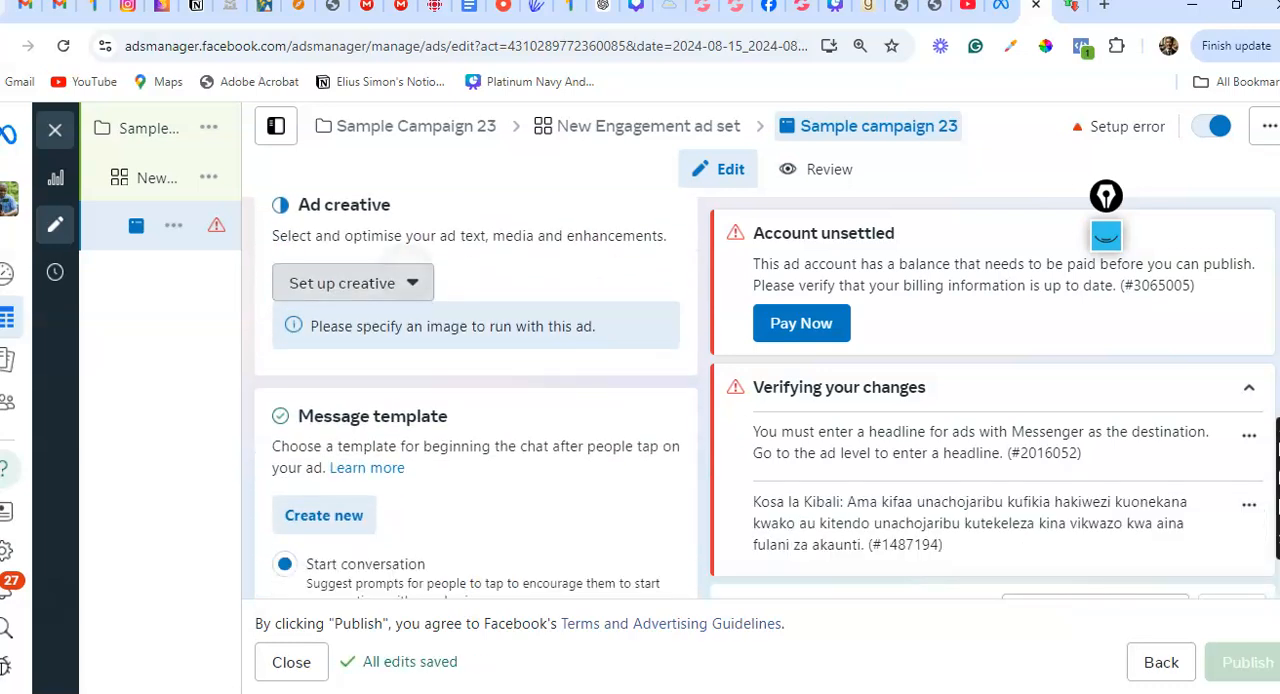
click(353, 283)
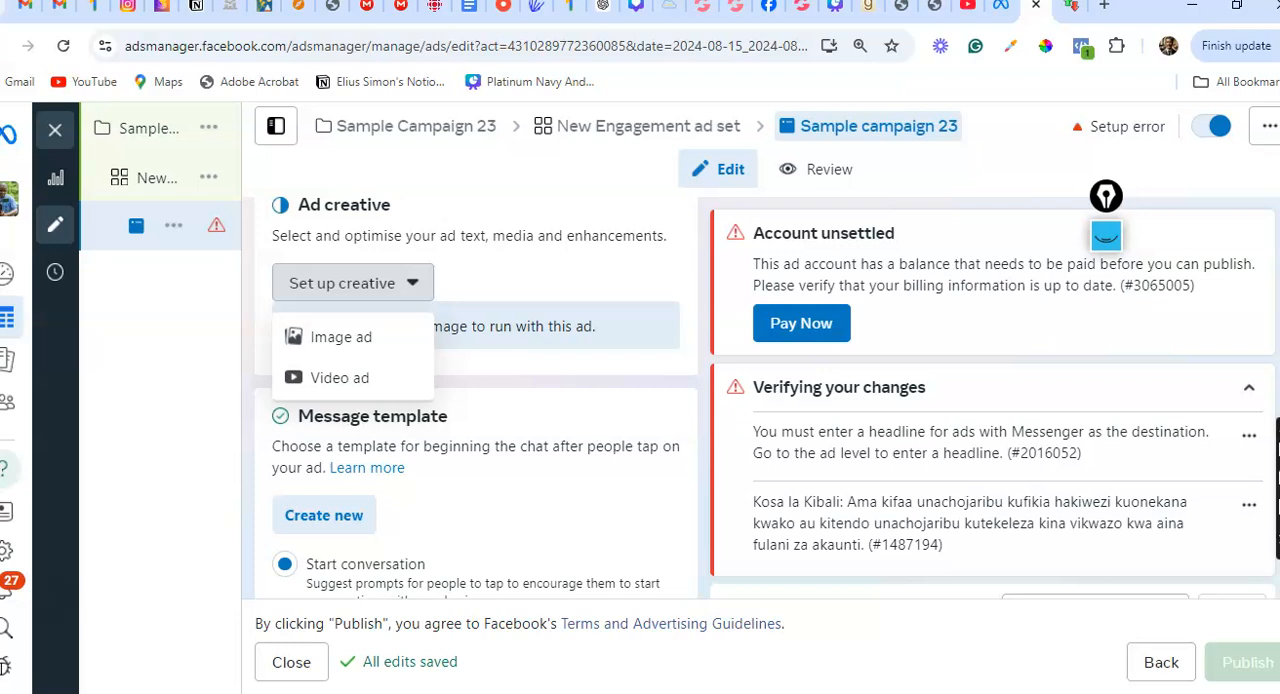
click(341, 337)
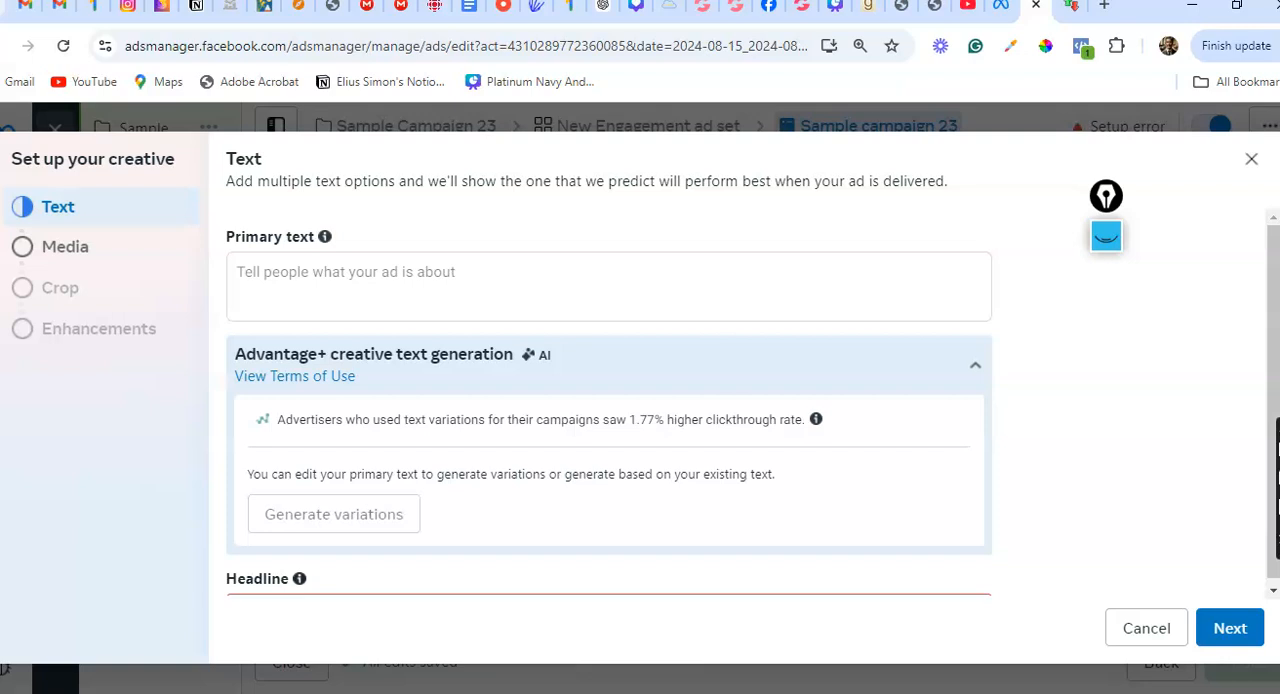
Enter the primary text "Hello, have you been looking for a natural hair product that will prevent your hair form cutting off every now and then?"
click(274, 277)
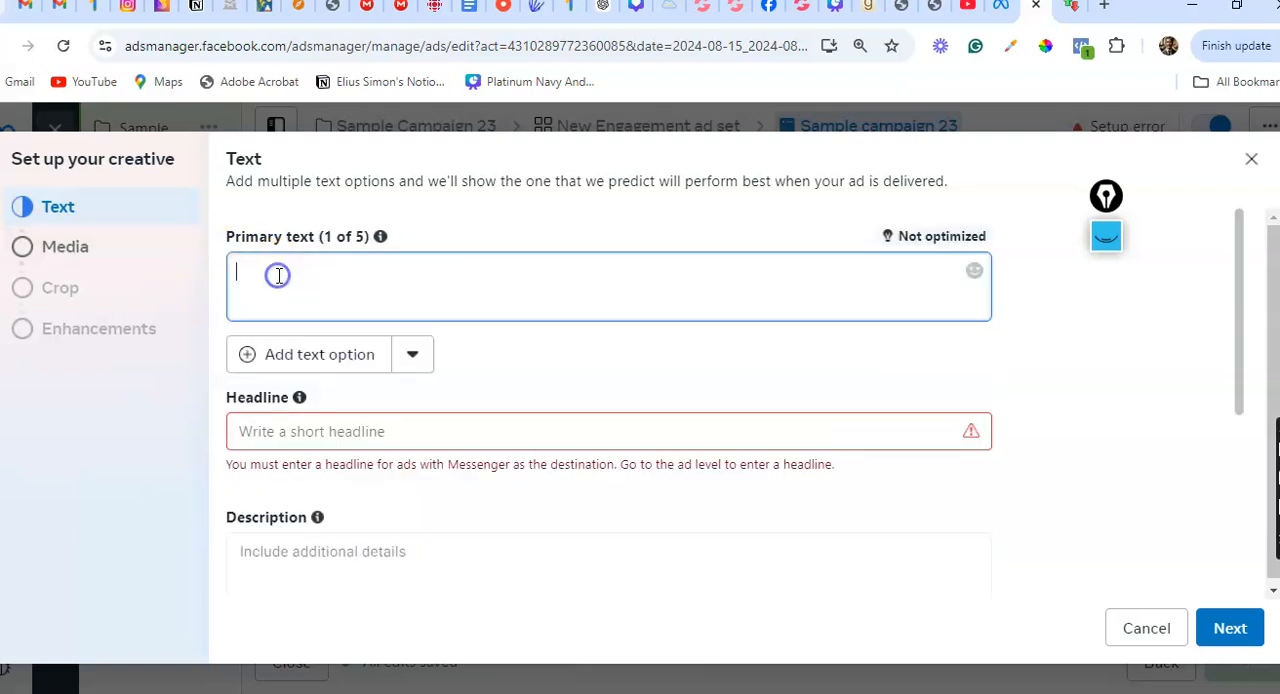
text(Hello)
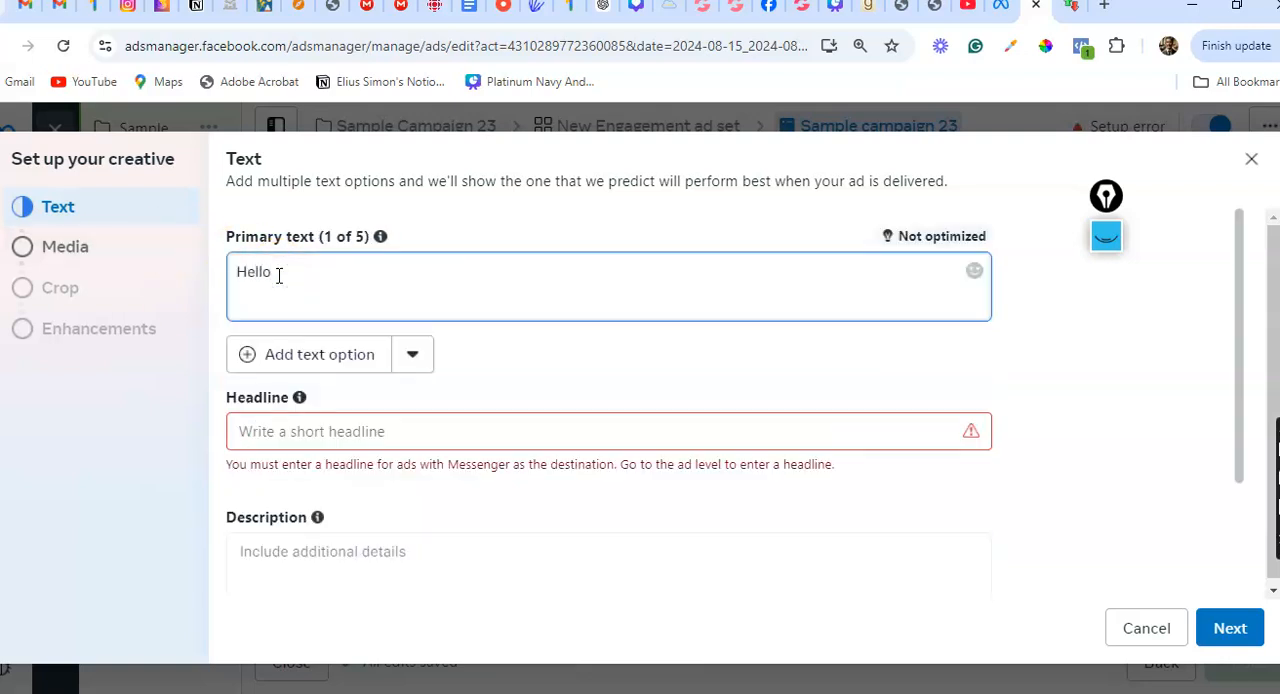
text(, have you been looking fo)
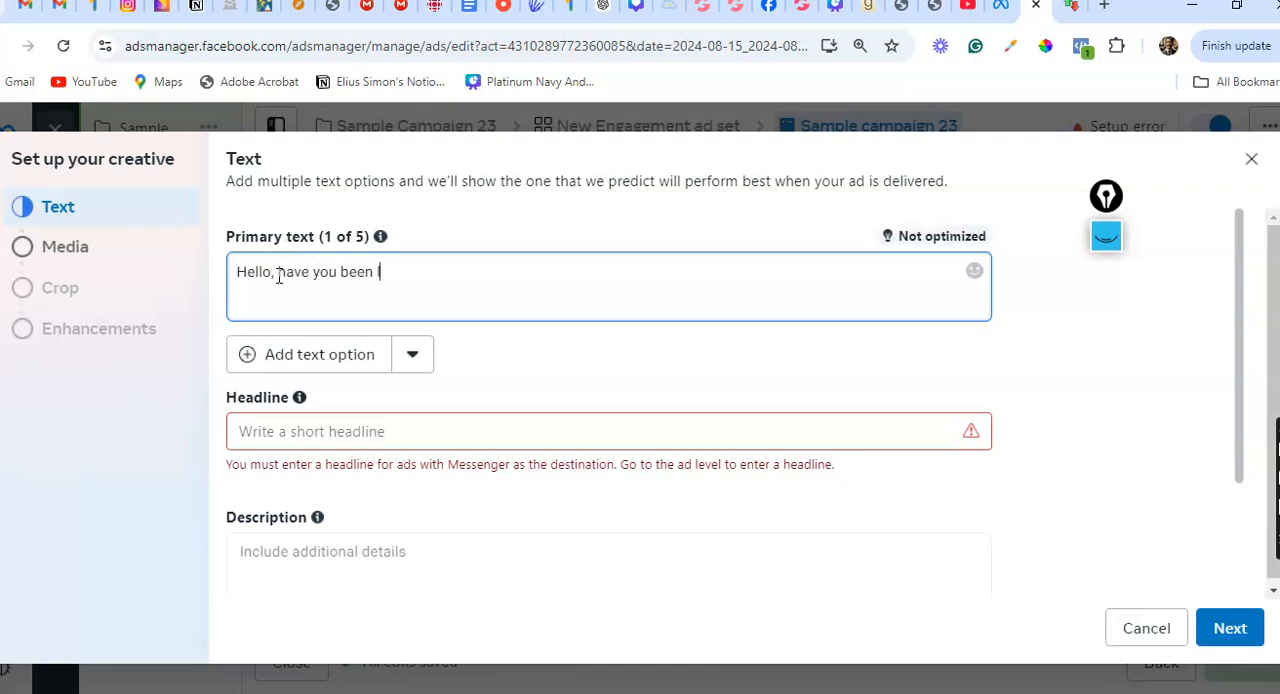
text(r a nt)
key(BackSpace)
text(a)
text(tural )
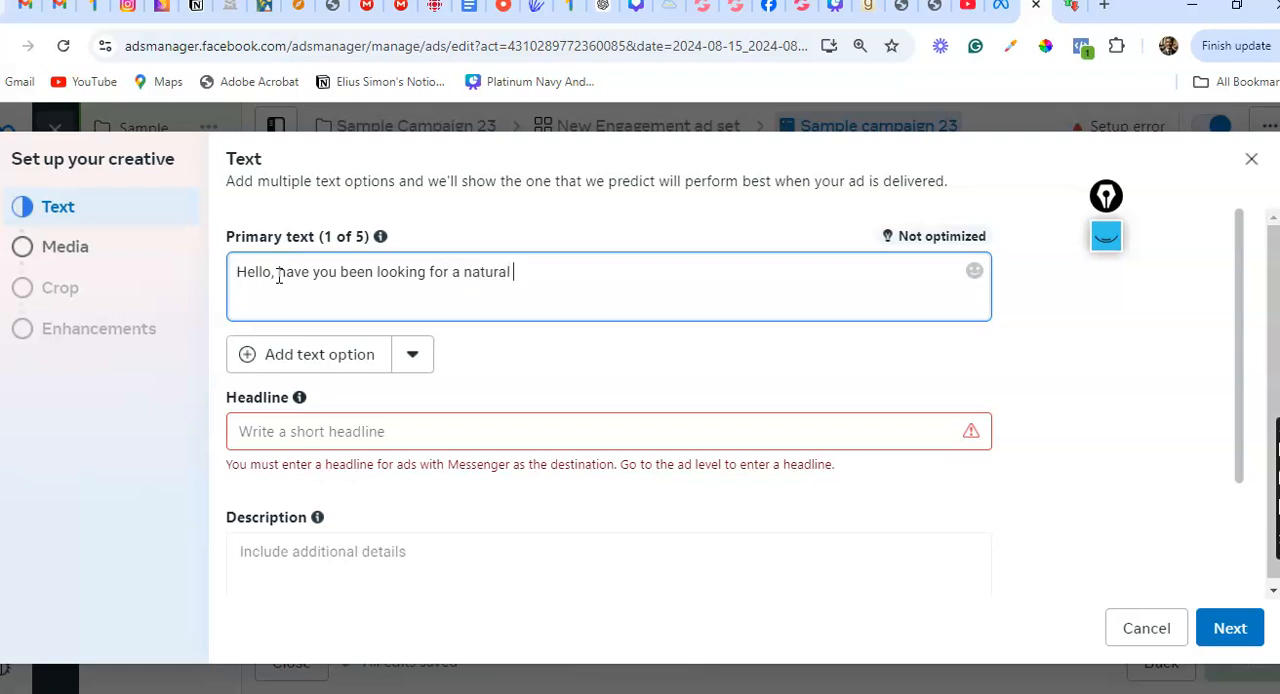
text(hair product that )
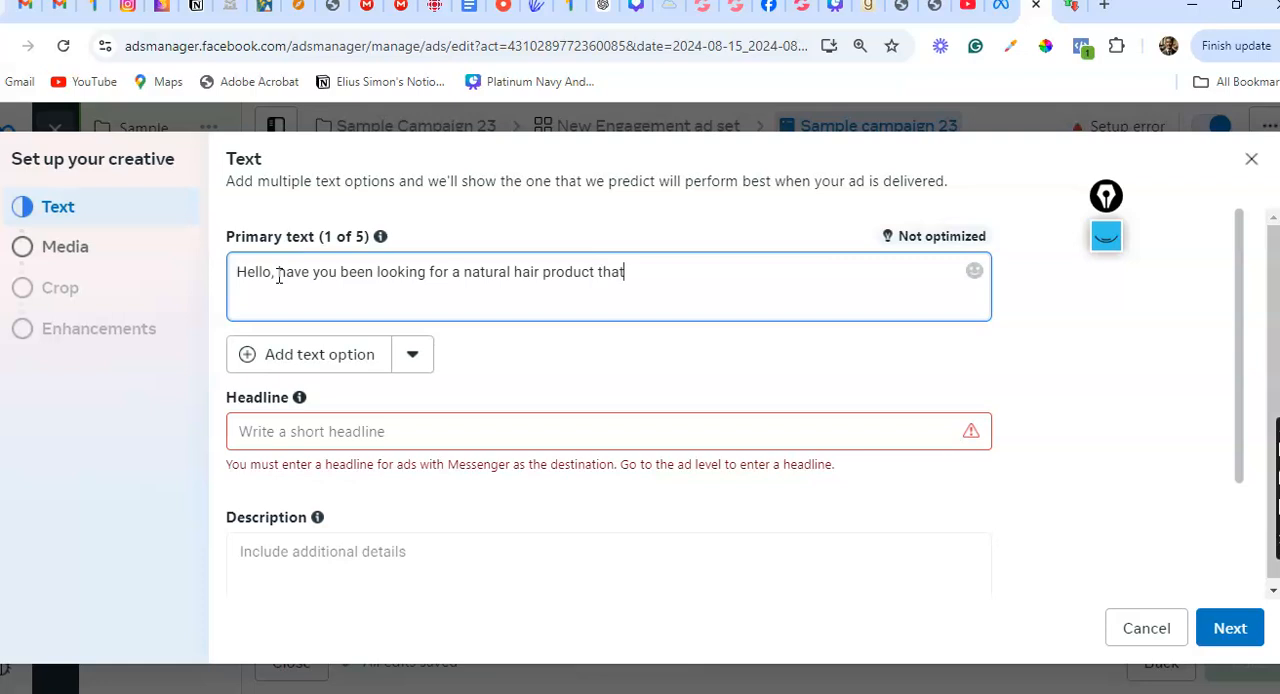
text(p)
key(BackSpace)
text(will prevent your hair)
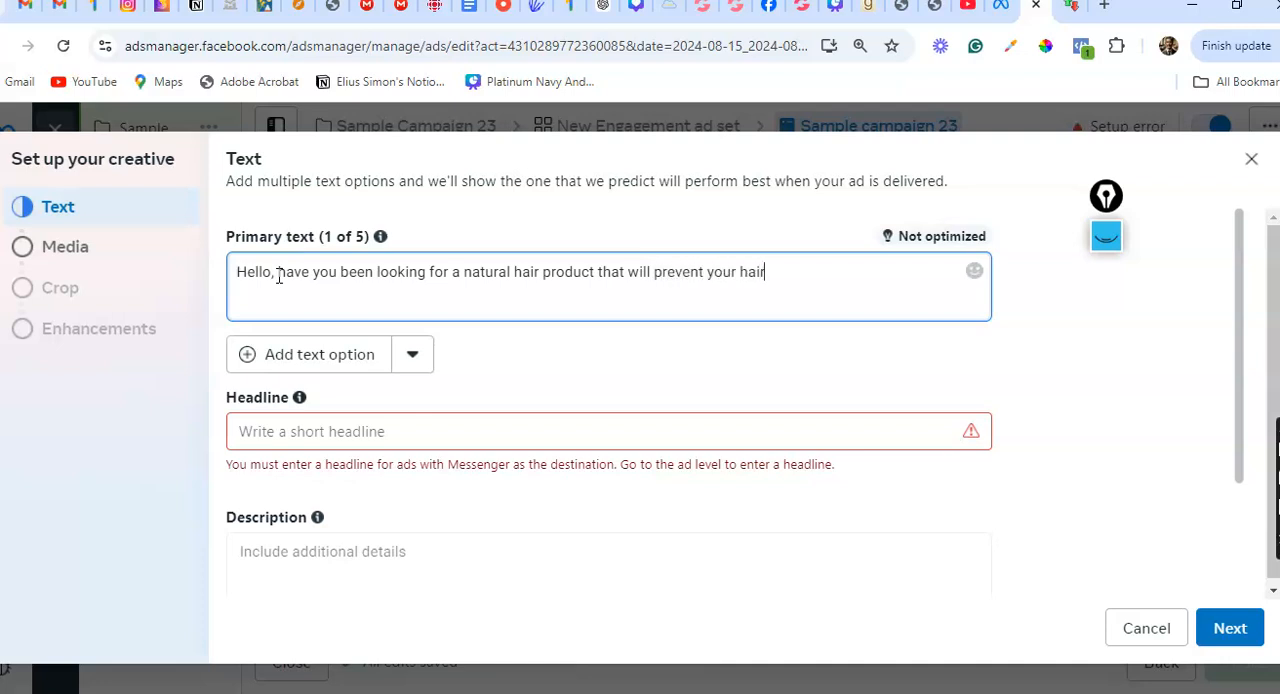
text( form cutting off ev)
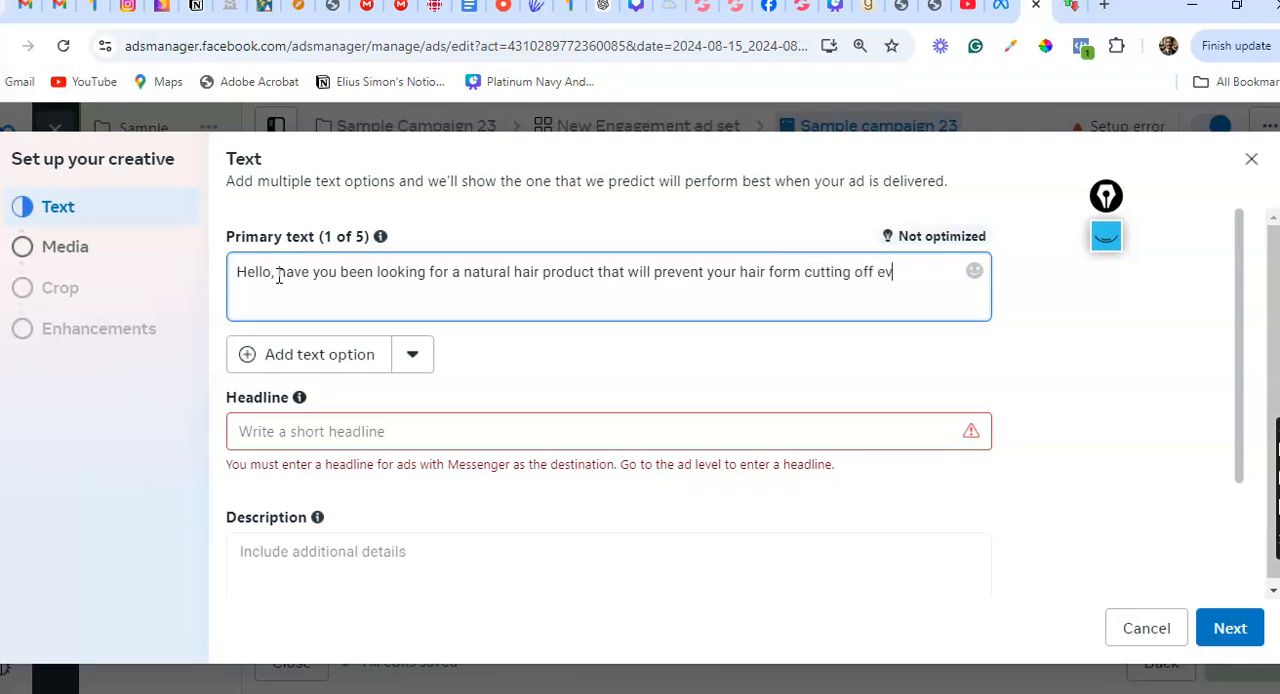
text(erythin)
key(BackSpace)
key(BackSpace)
key(BackSpace)
key(BackSpace)
key(BackSpace)
key(BackSpace)
key(BackSpace)
key(BackSpace)
key(BackSpace)
text(every now and then?)
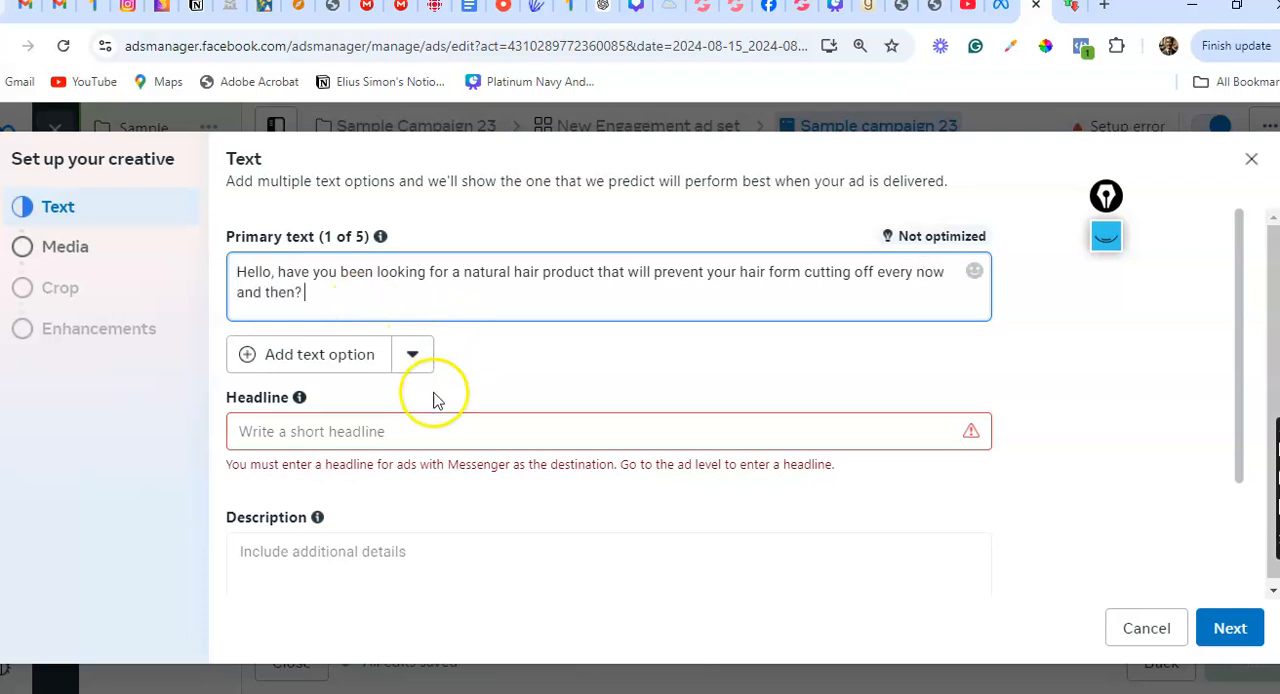
Enter the ad headline "Get The Ultimate Long Hair Solution"
click(348, 441)
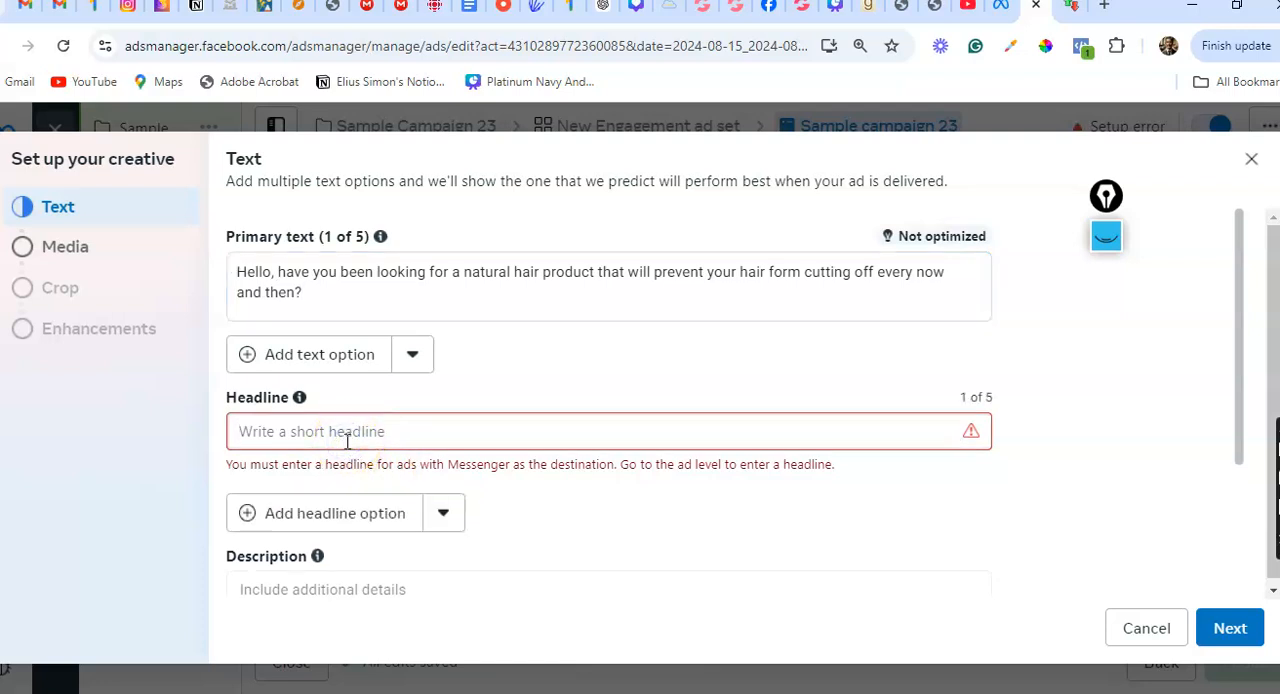
text(Get The Autimat)
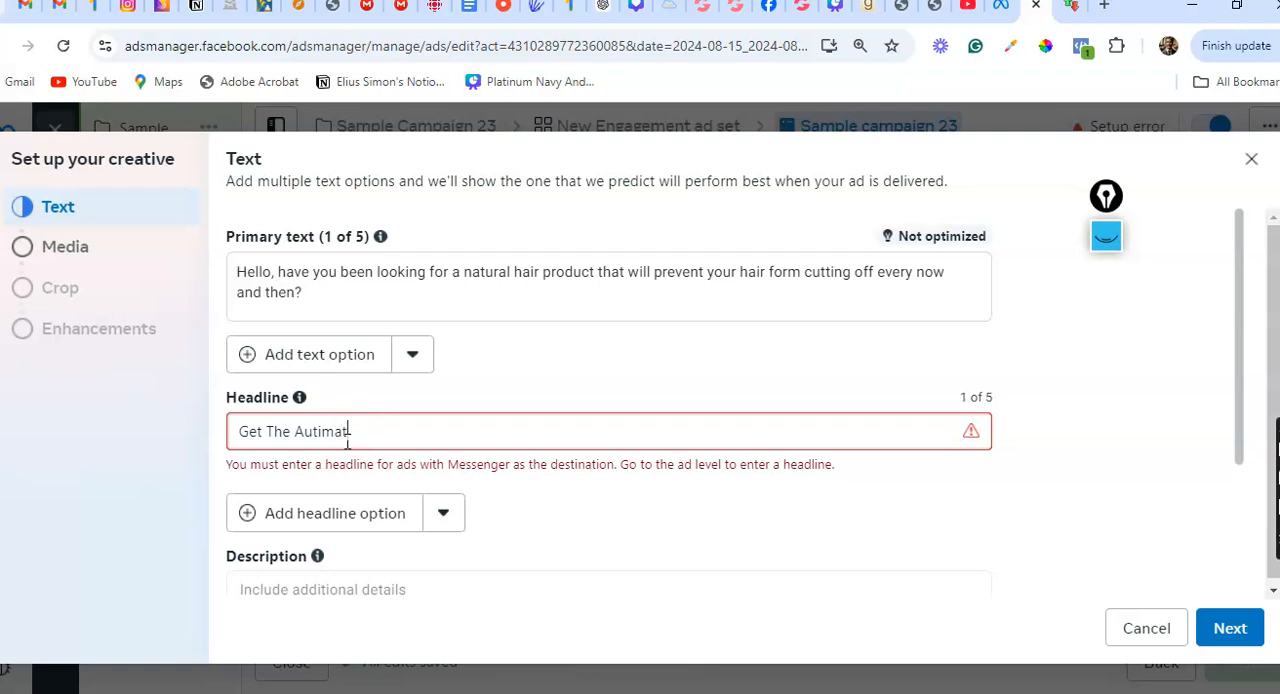
text(e Long Hair Solution)
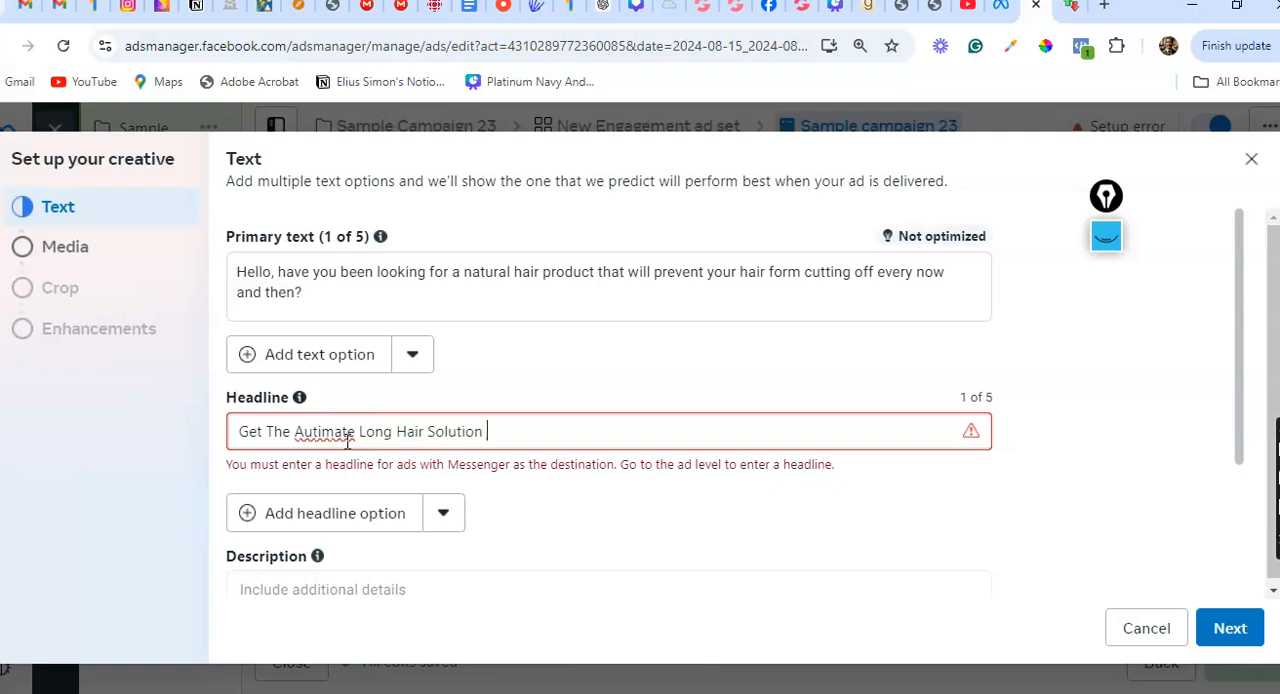
click(315, 437)
click(313, 436)
key(BackSpace)
key(BackSpace)
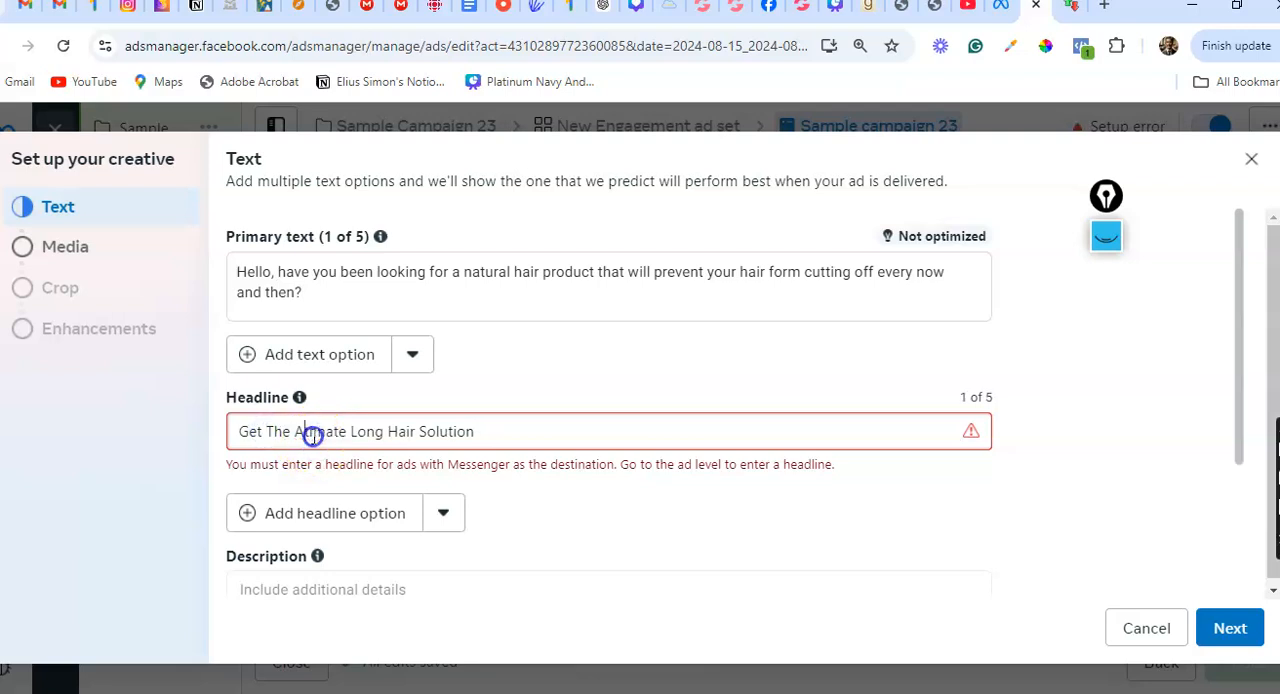
text(Ul)
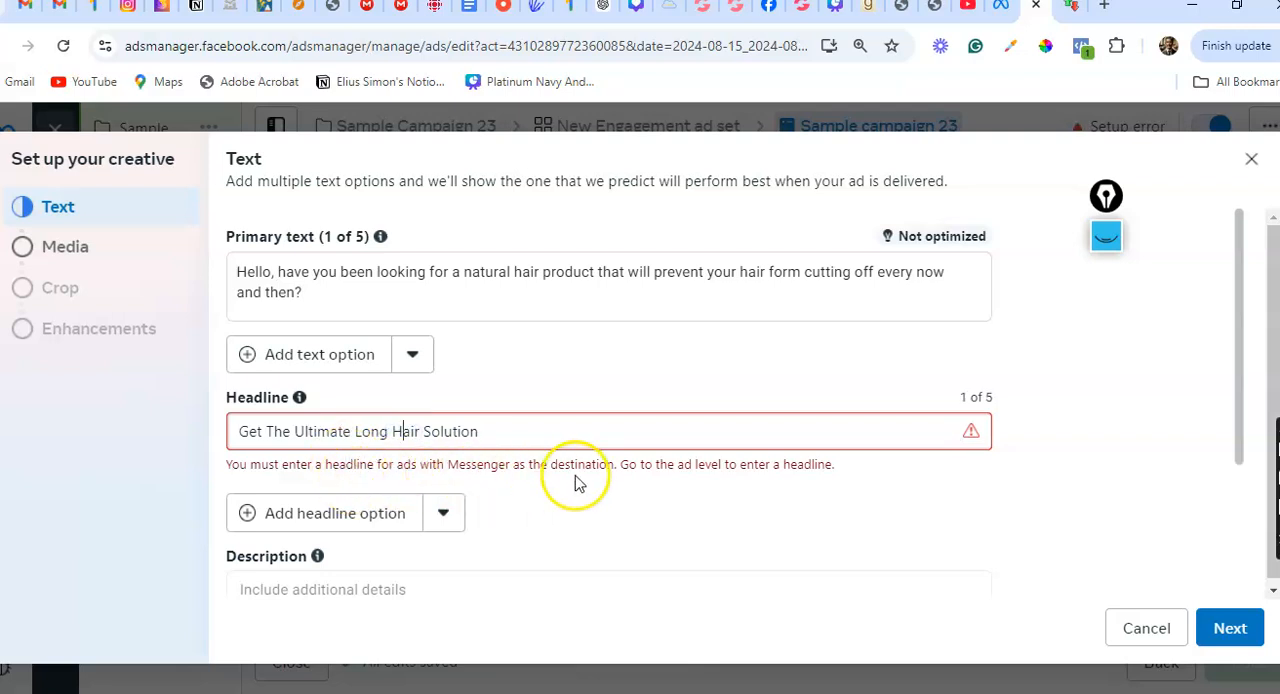
click(674, 484)
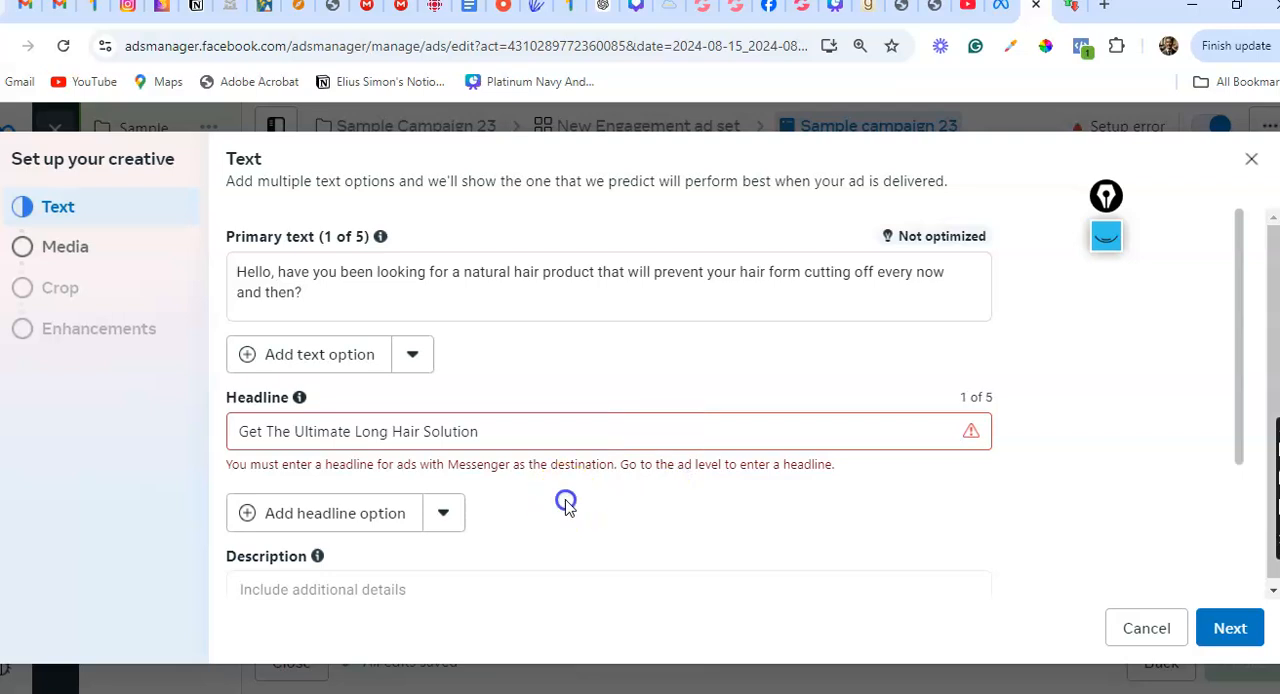
Go to the creative's media stage and upload the image "Blue and White Minimalist Virtual Meeting Zoom Background (1)" from Downloads
scroll(483, 425, down, 1)
scroll(485, 427, down, 3)
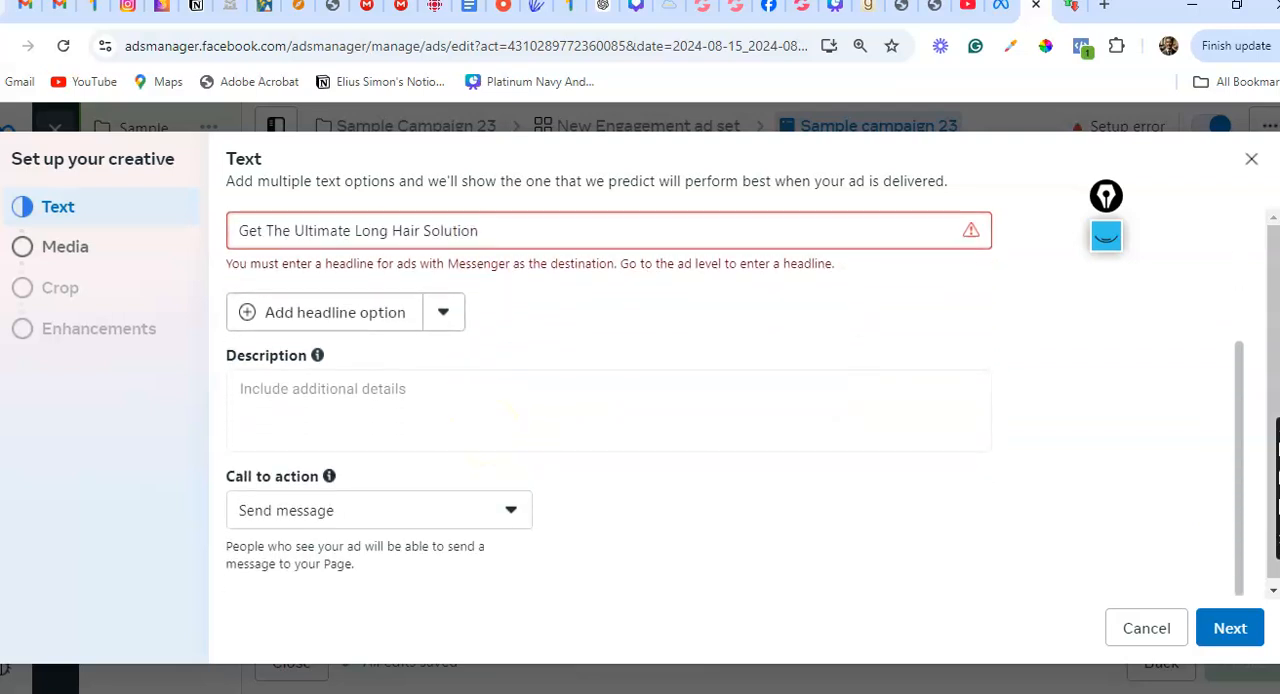
scroll(485, 427, up, 3)
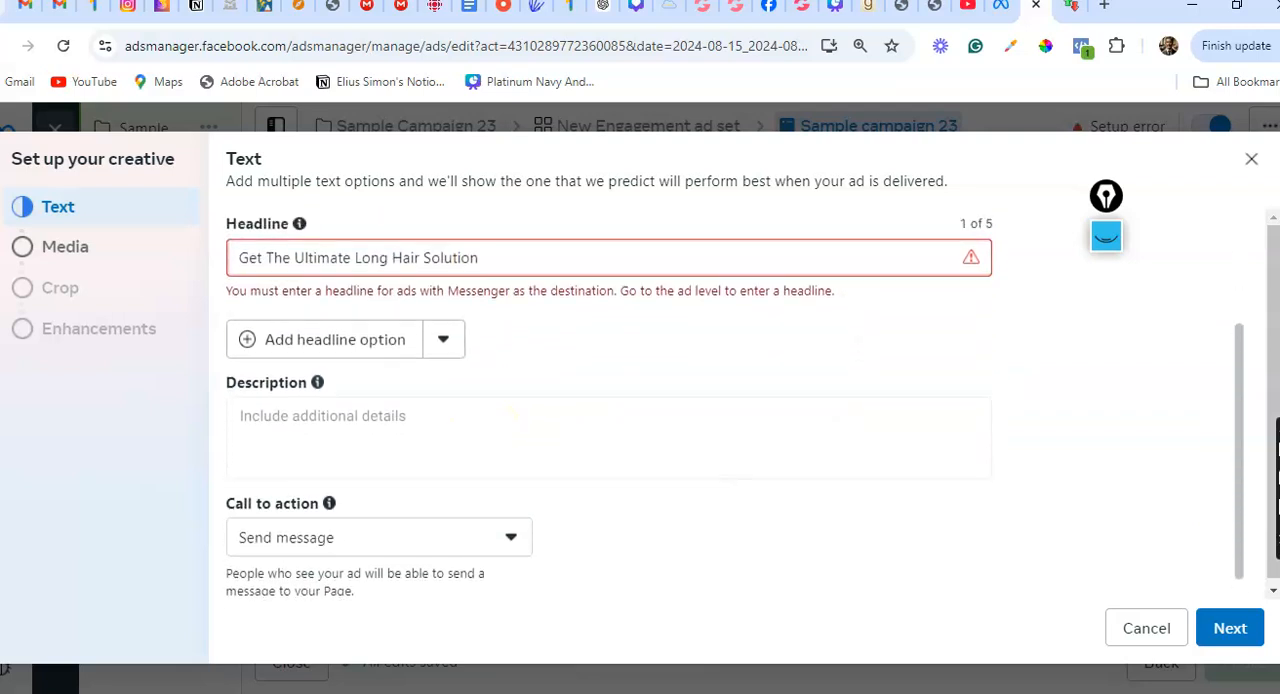
click(65, 246)
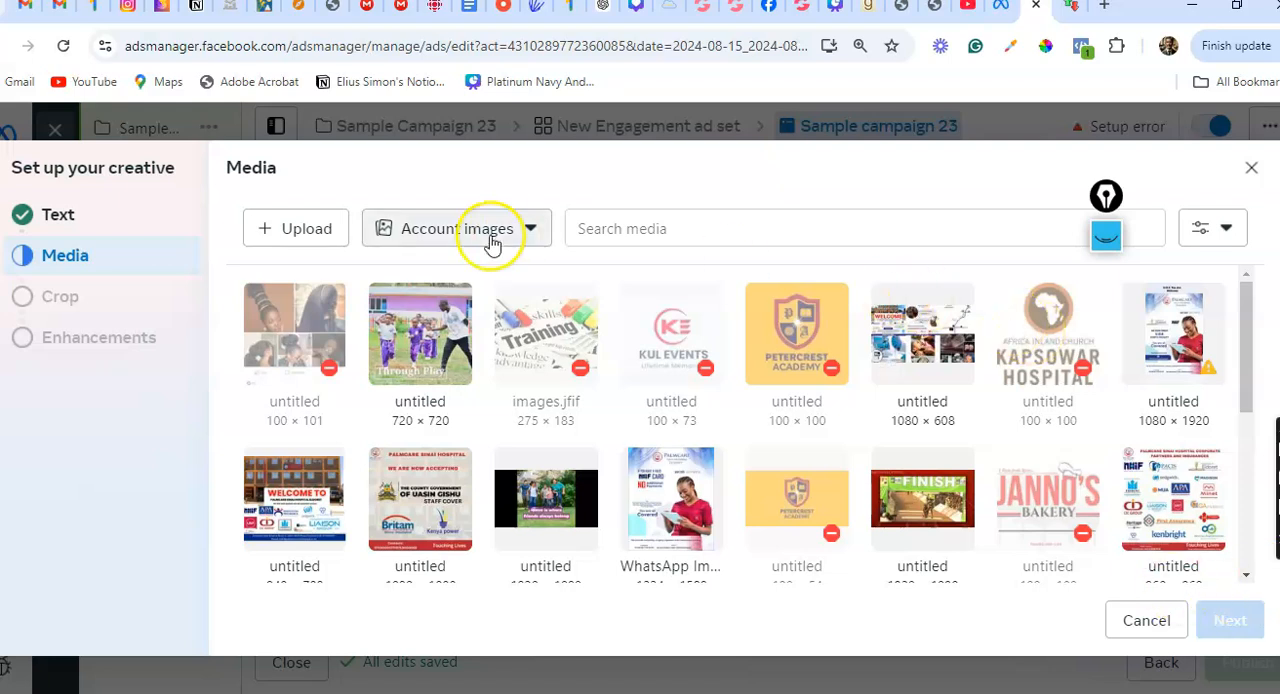
click(316, 230)
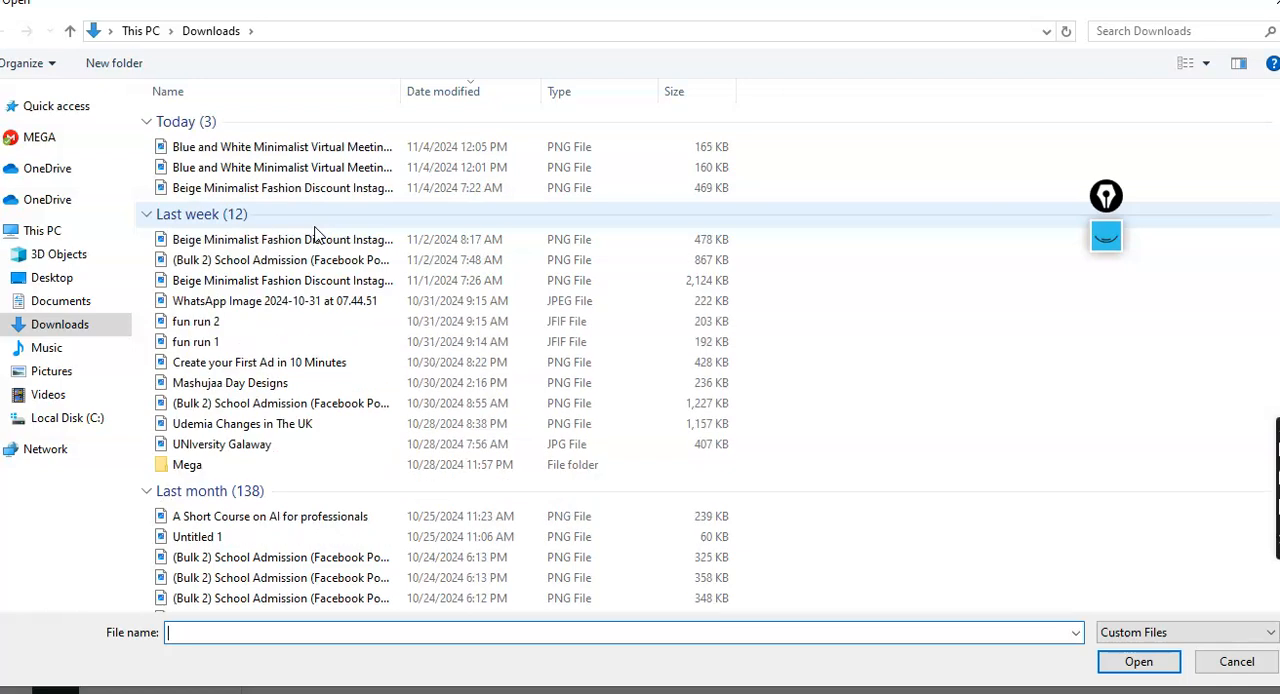
click(257, 167)
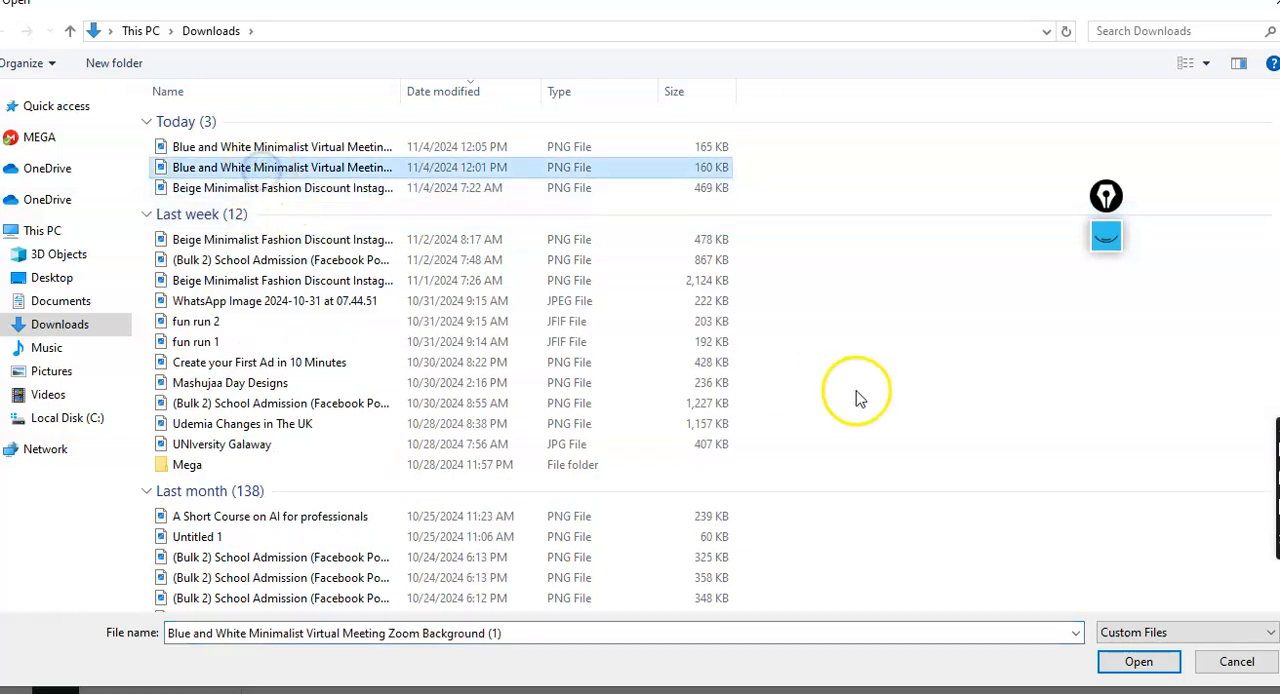
click(1136, 664)
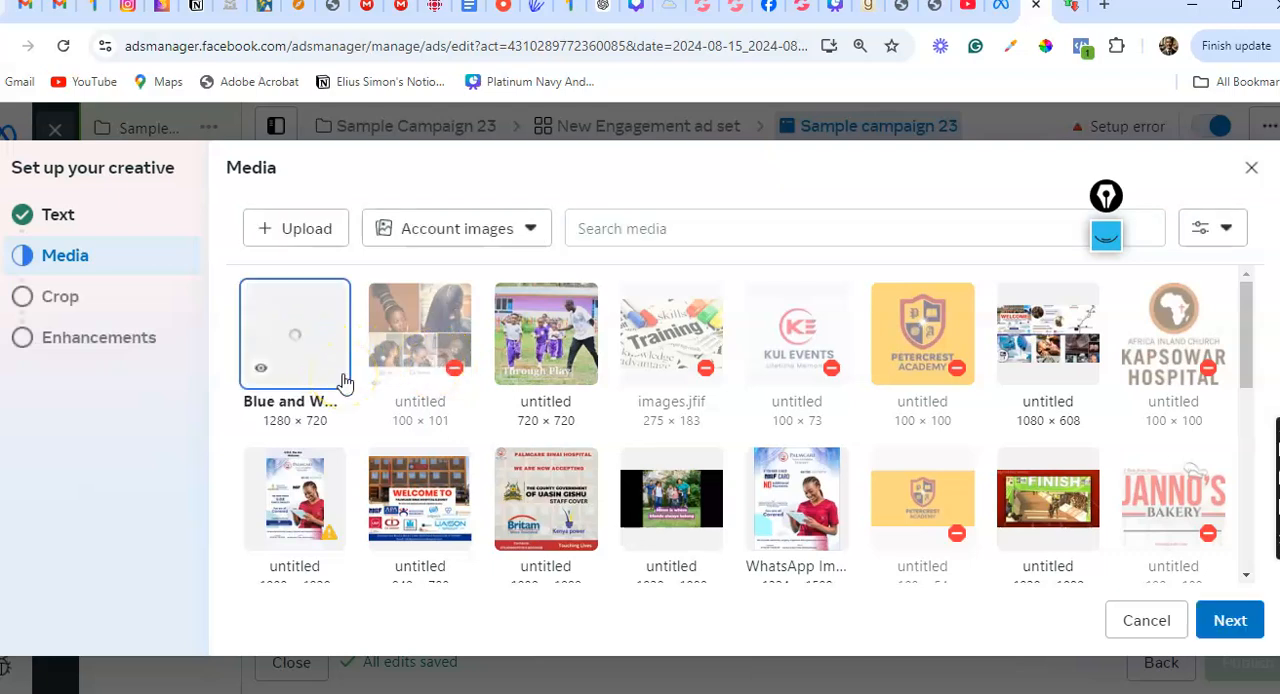
Use the uploaded image for the ad, keep the preselected placement crops and continue through the creative setup
click(1222, 622)
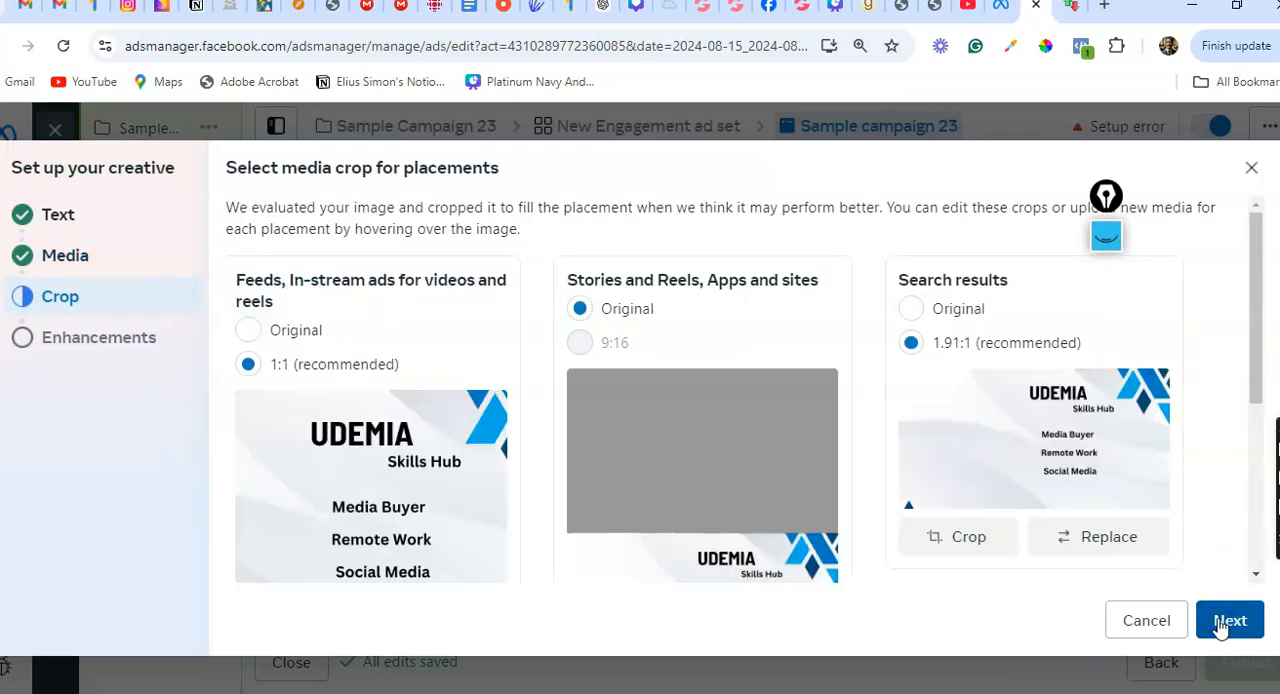
click(1224, 622)
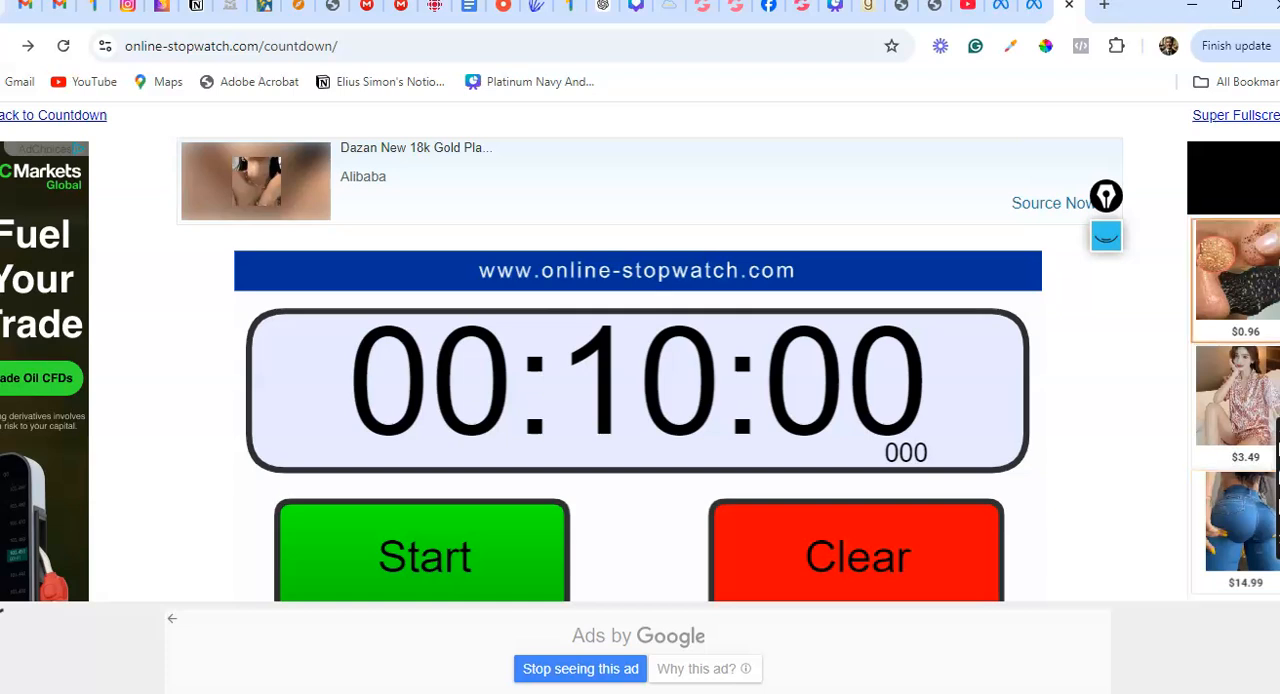
Return to the ad in Ads Manager and review its media placements, primary text, headline, call to action and preview
key(ctrl+shift+Tab)
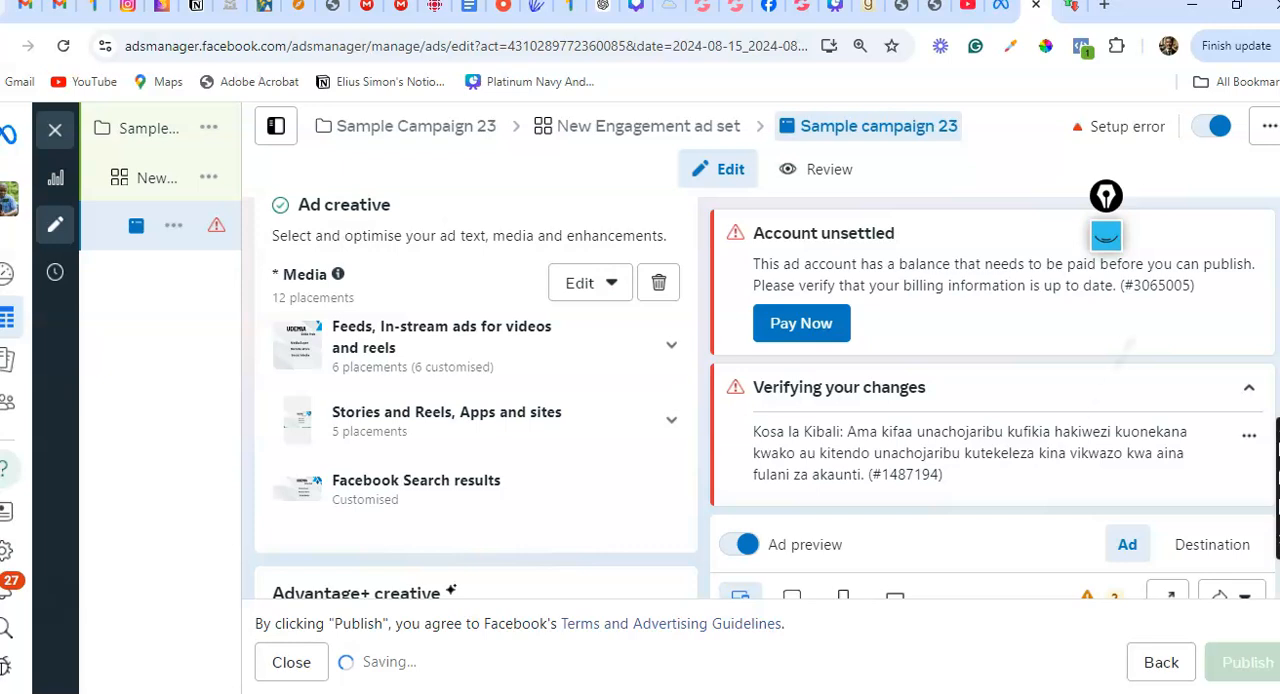
scroll(476, 400, down, 1)
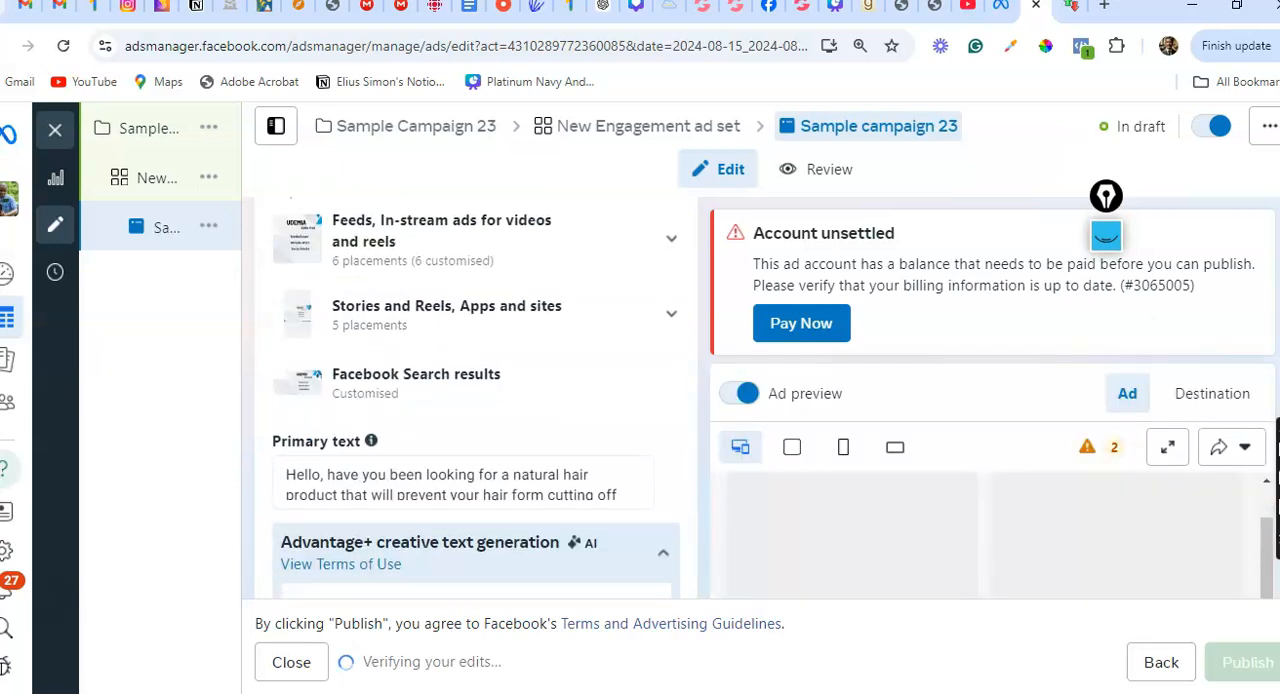
scroll(476, 400, down, 1)
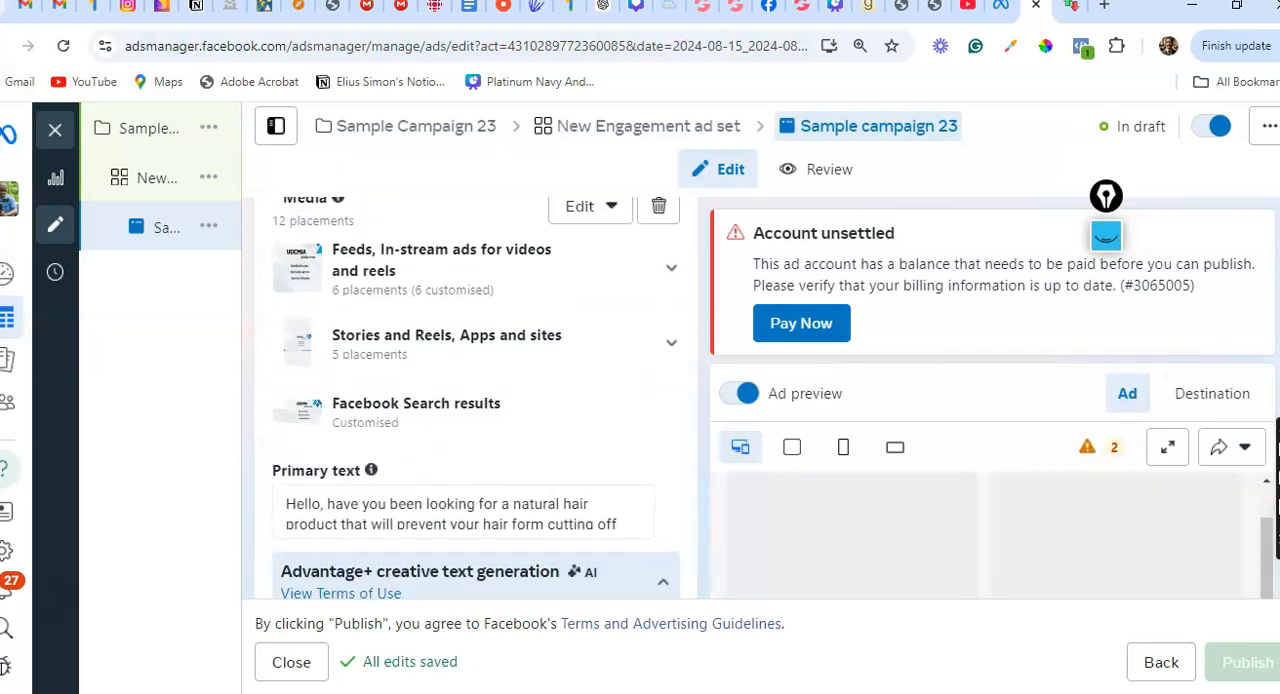
scroll(476, 400, down, 3)
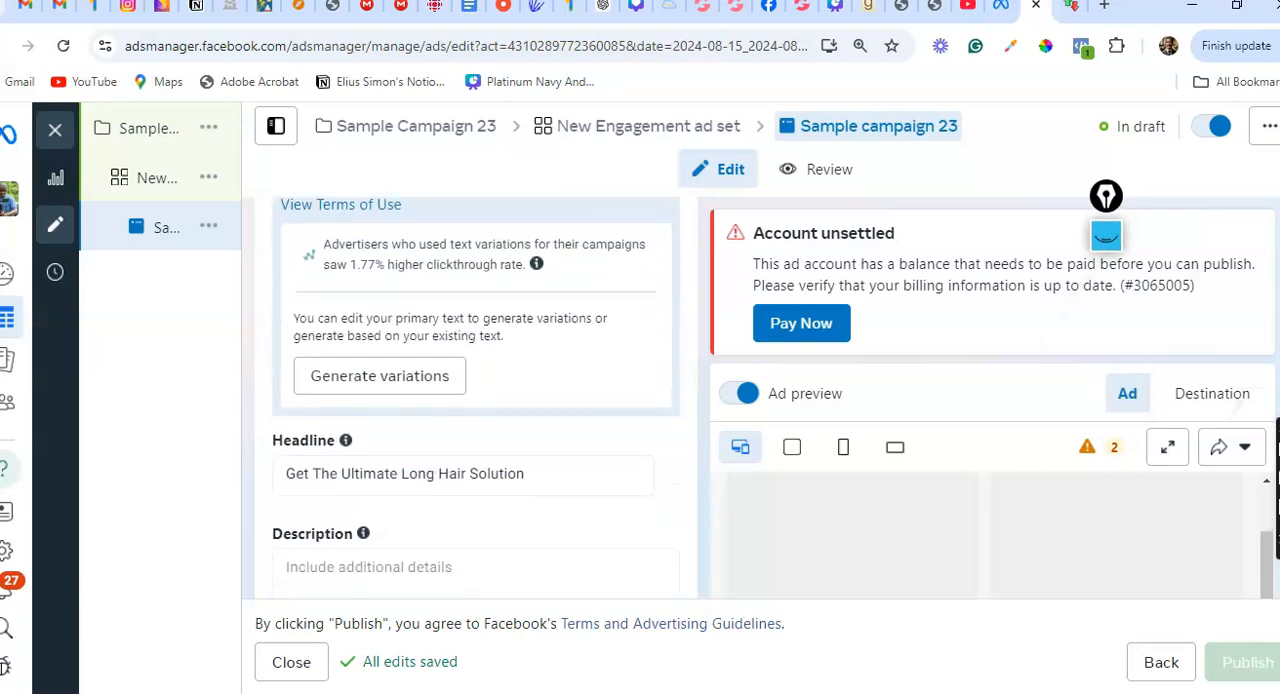
scroll(476, 400, down, 4)
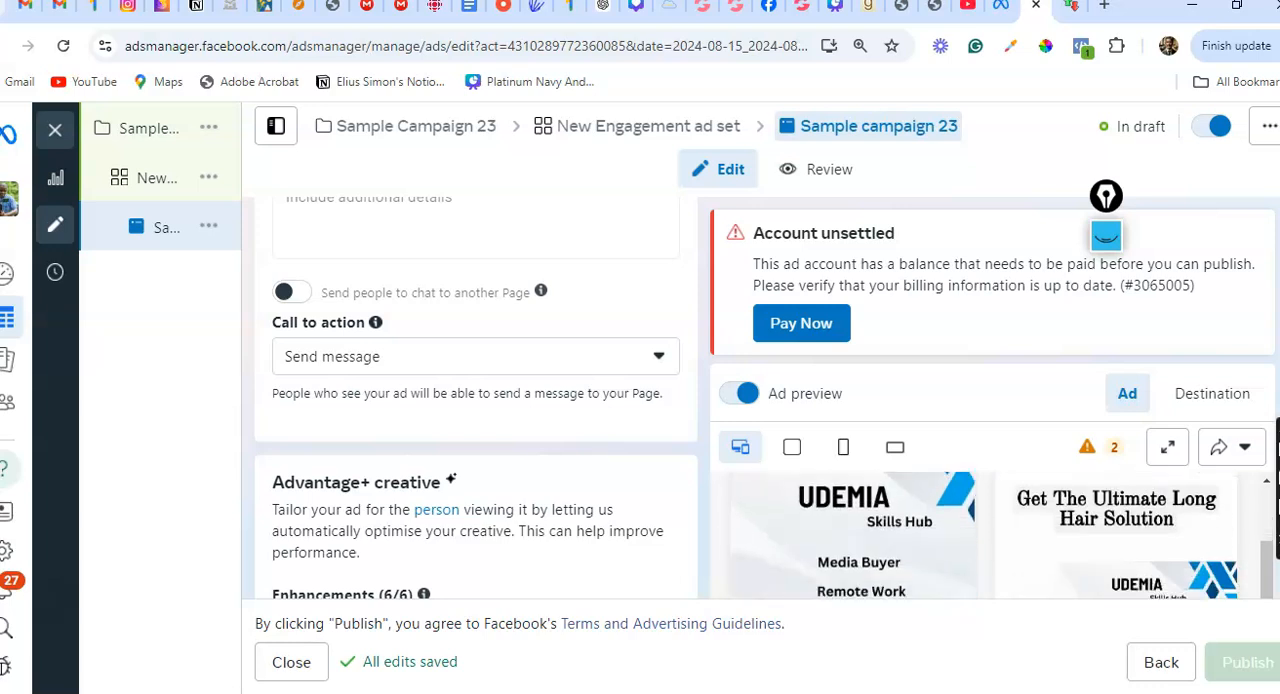
scroll(990, 535, down, 2)
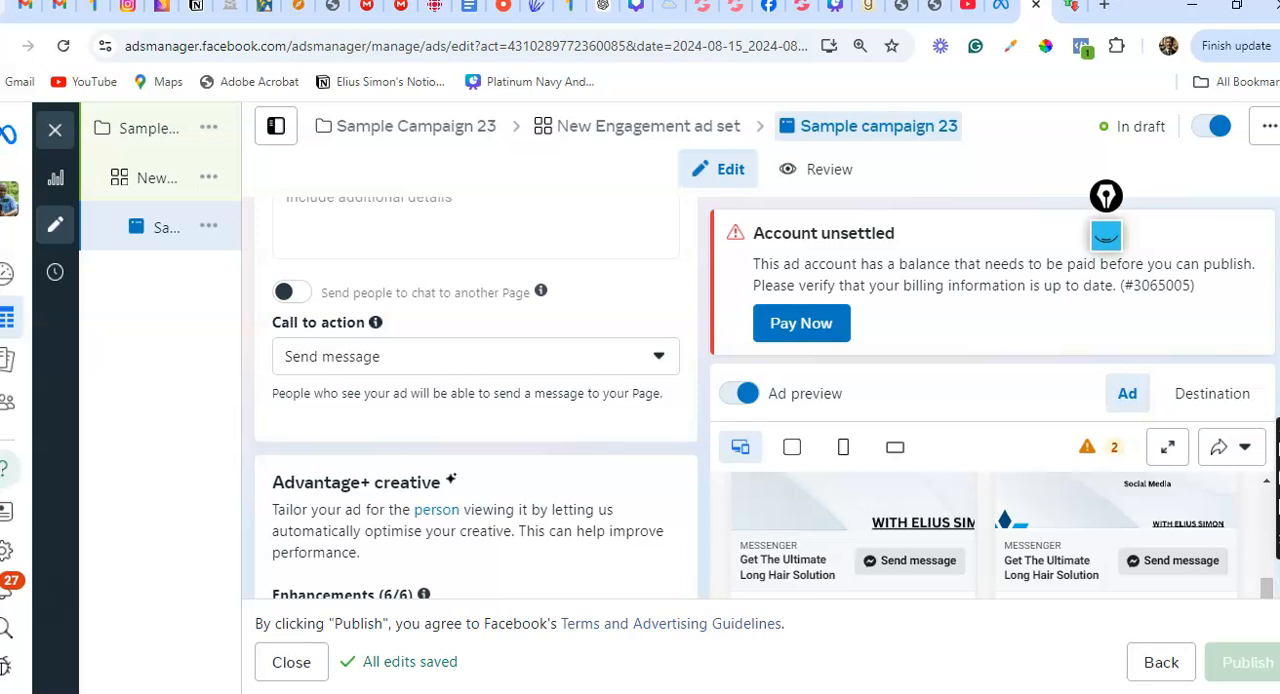
Switch to the online stopwatch, start and pause the 10-minute countdown, and return to the ad's Advantage+ creative settings in Ads Manager
key(ctrl+Tab)
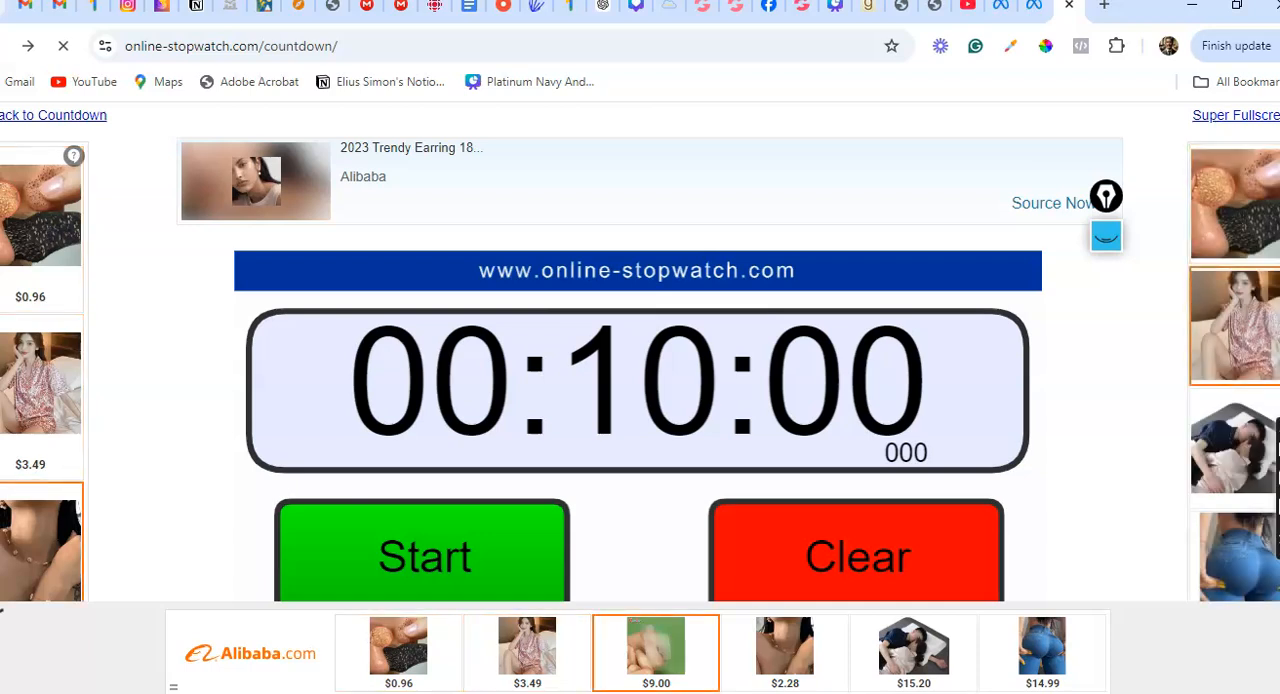
key(space)
key(space)
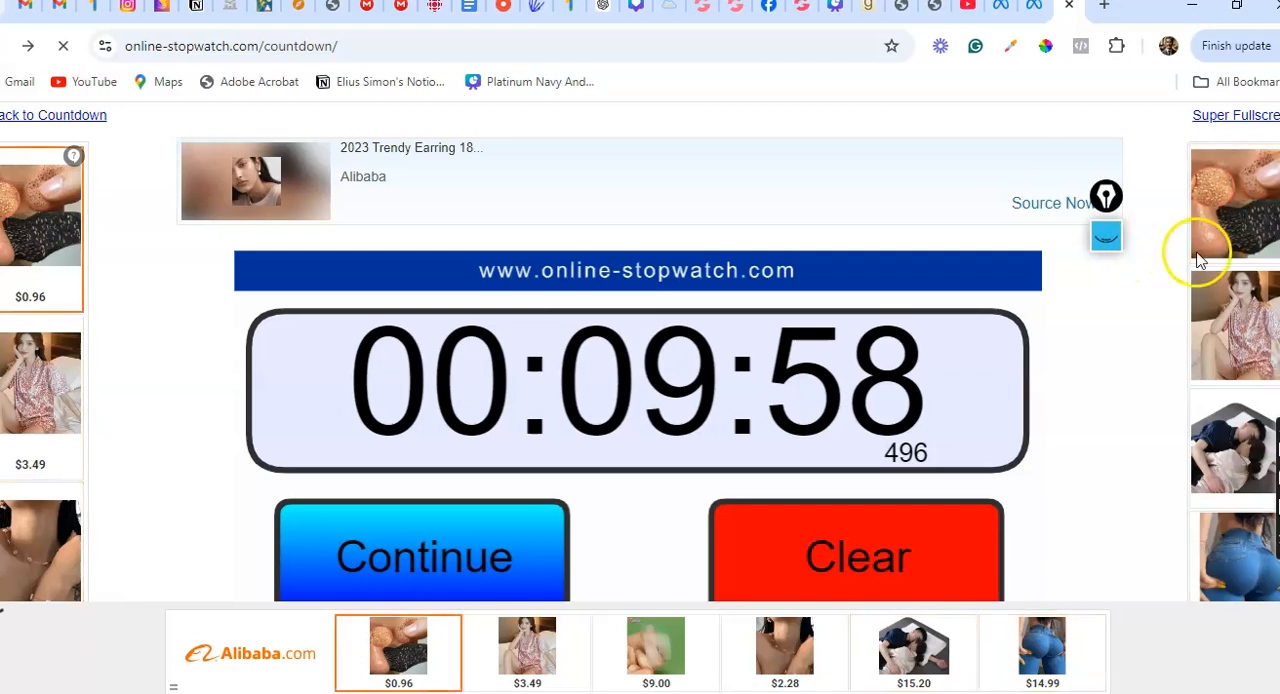
click(1036, 16)
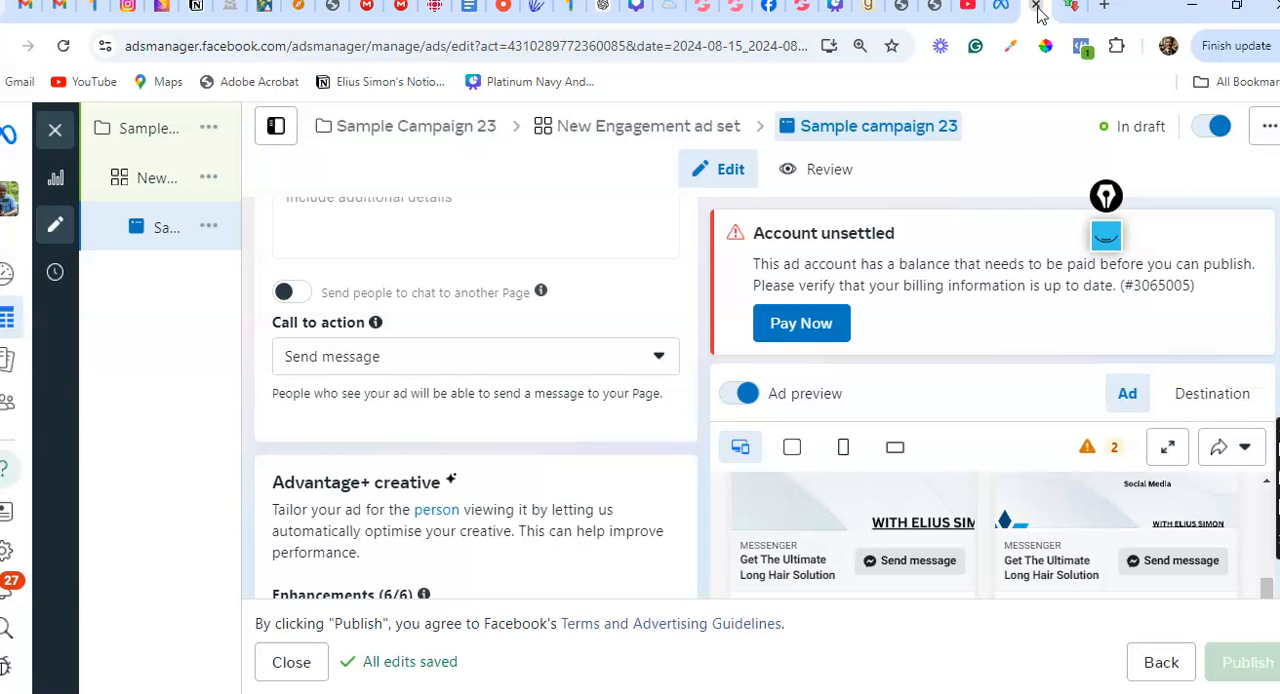
scroll(476, 400, down, 2)
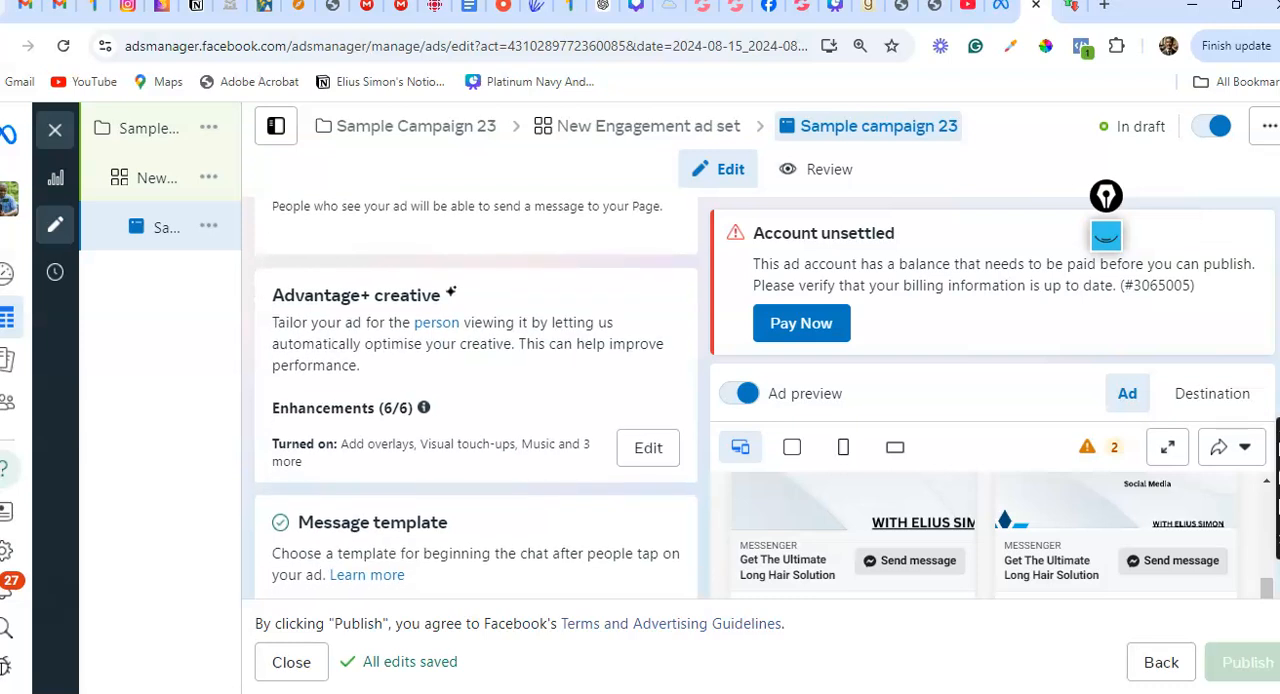
Switch to the Canva presentation, go to the "Questions" slide on page 14 and show it in full screen
click(835, 6)
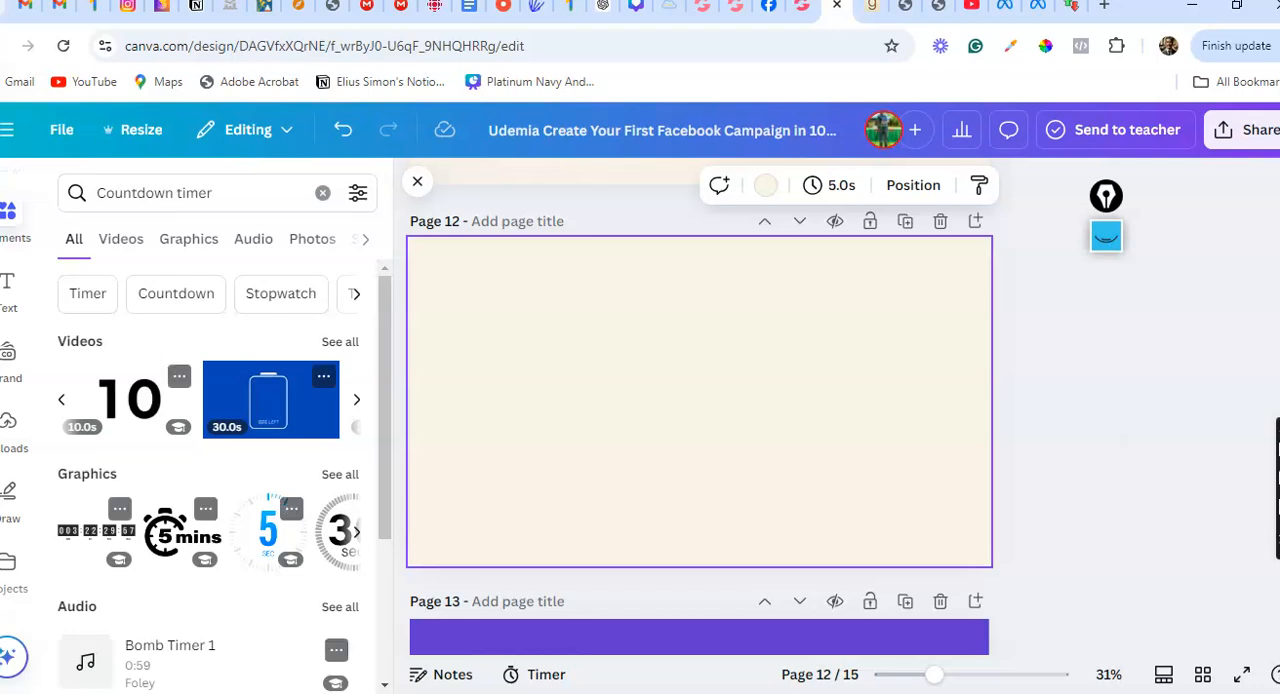
scroll(699, 405, down, 4)
scroll(699, 405, down, 3)
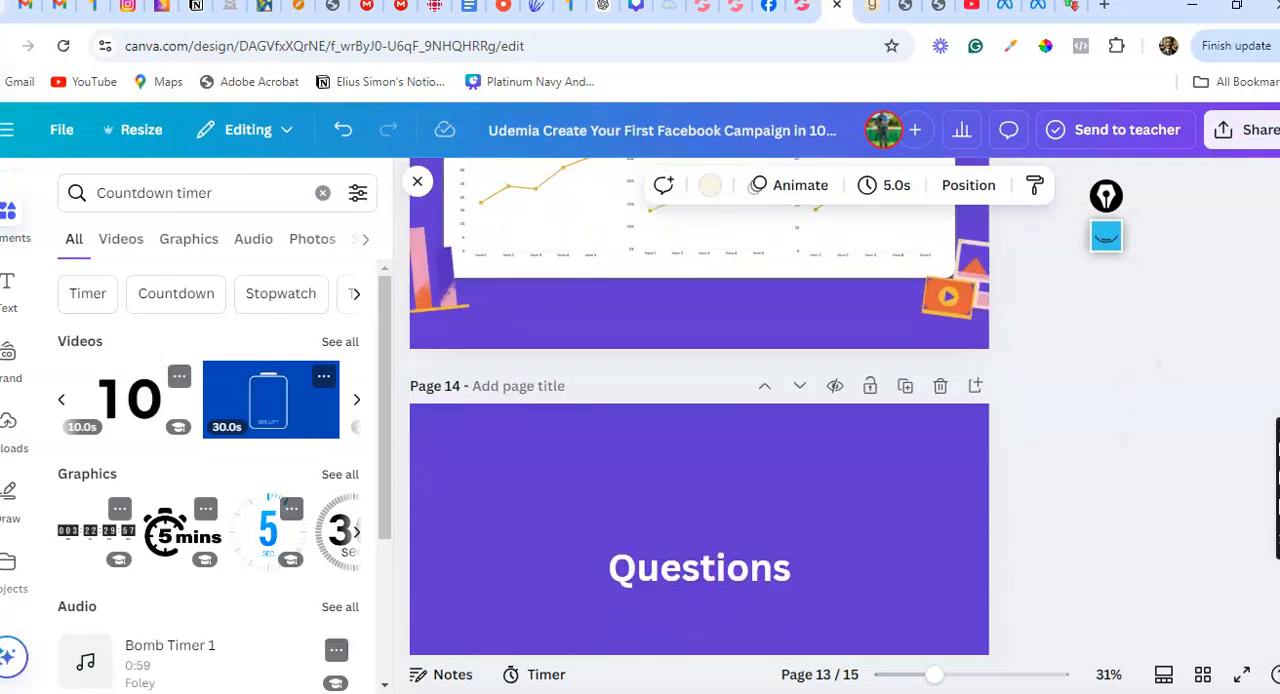
click(1241, 674)
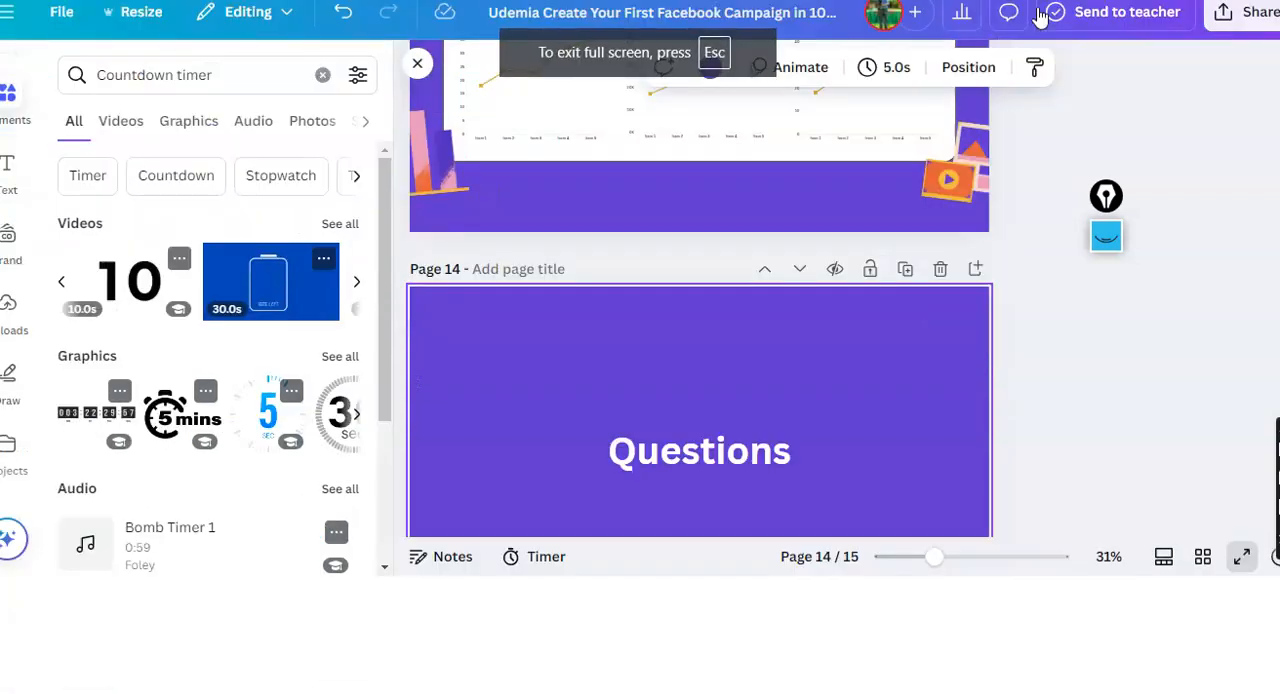